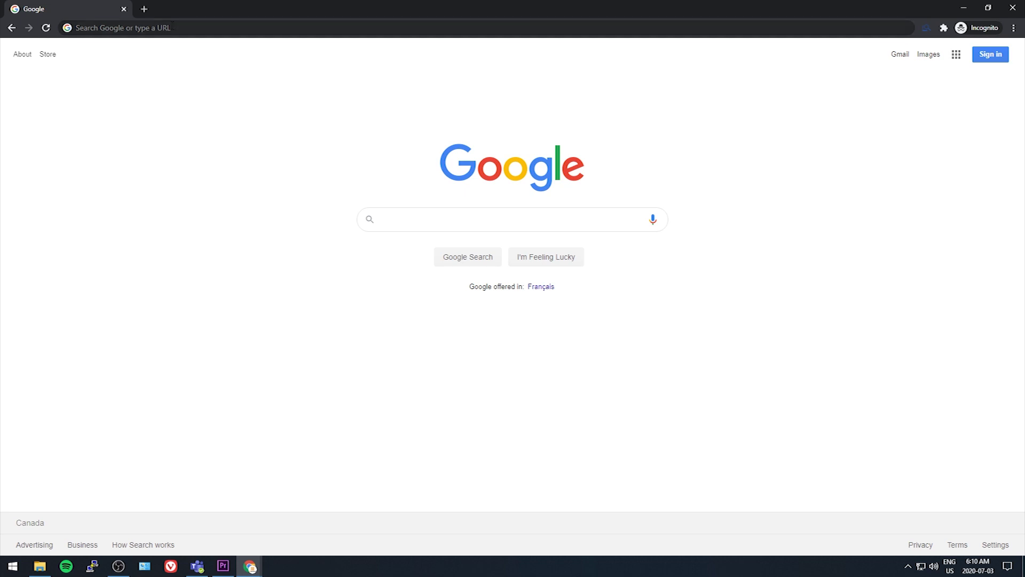
Try homeassistant.local:8123, then load the login page at 192.168.1.99:8123 instead
{"action": "left_click", "coordinate": [177, 28]}
{"action": "type", "text": "homeassistant.local:8123"}
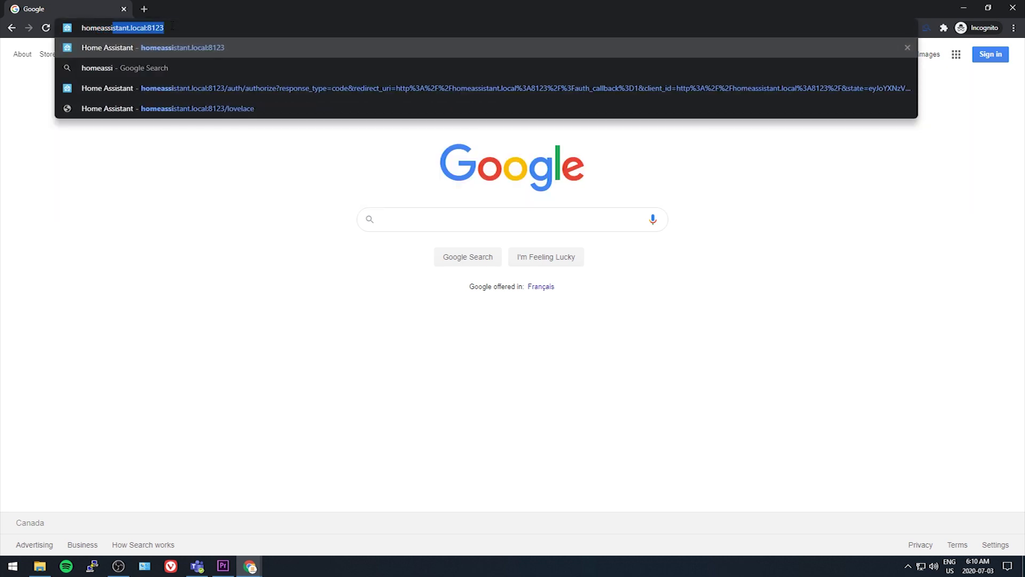
{"action": "key", "text": "Return"}
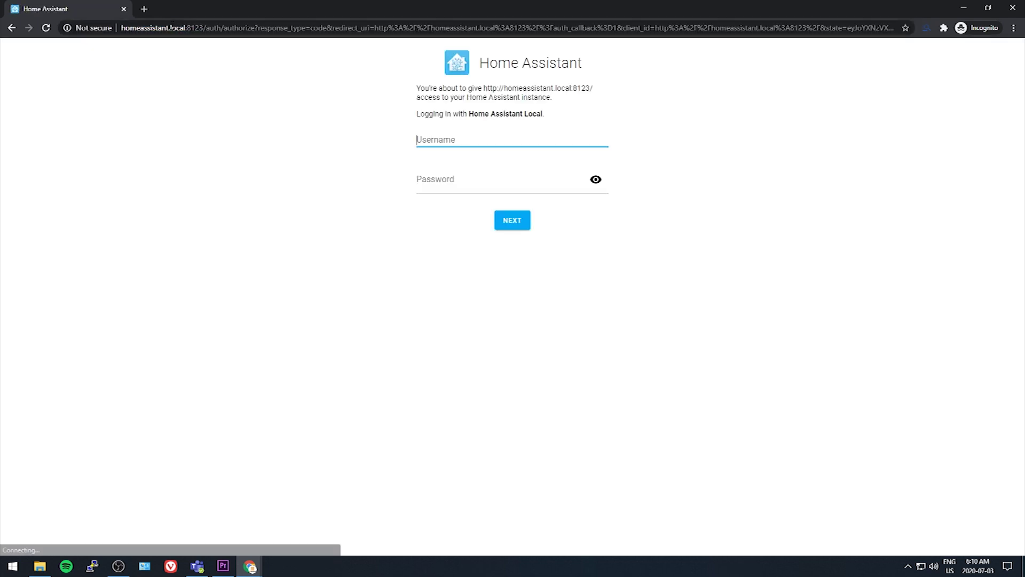
{"action": "left_click", "coordinate": [192, 30]}
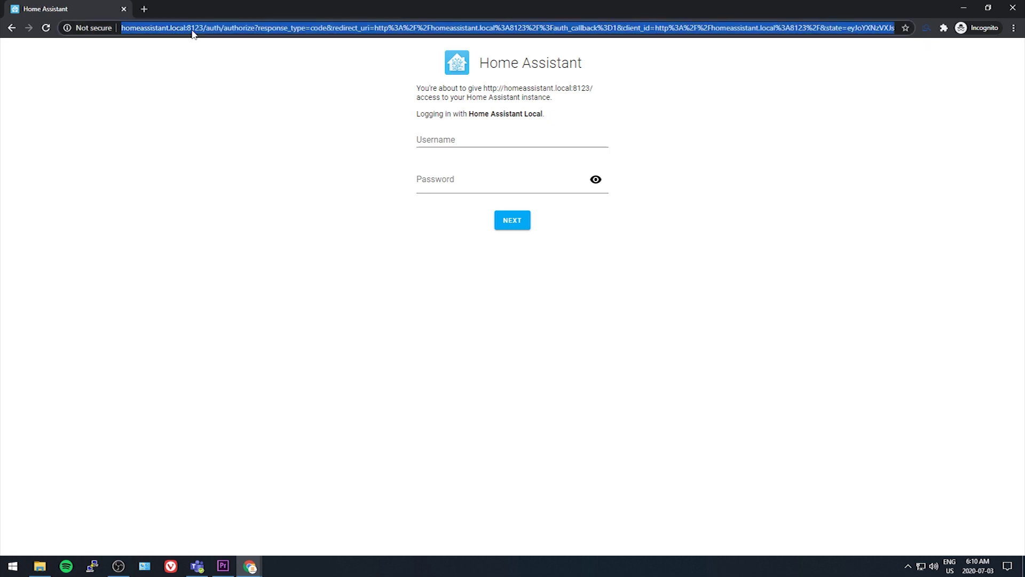
{"action": "type", "text": "192.168.1.99:8123"}
{"action": "key", "text": "Return"}
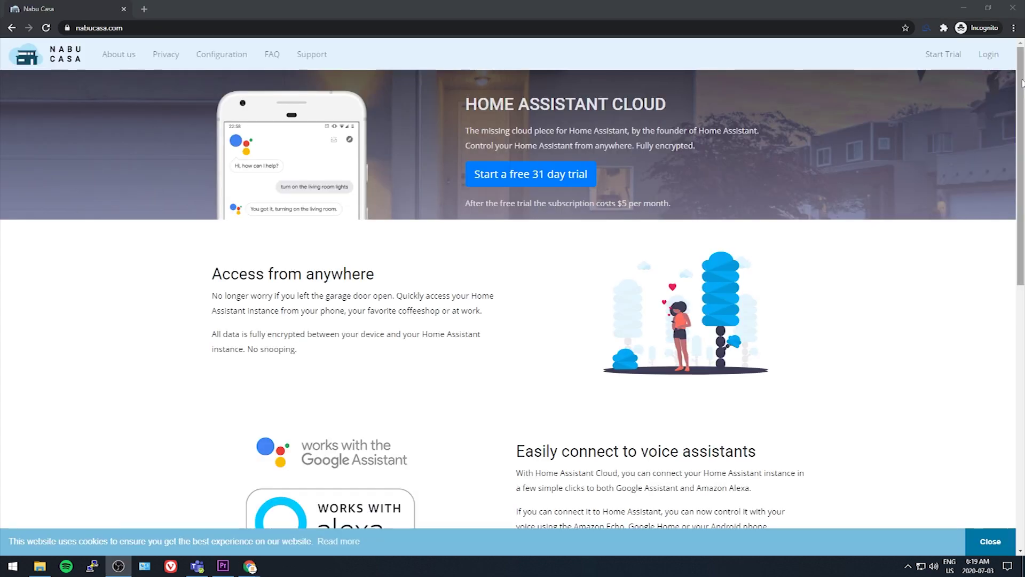
Look over the Duck DNS add-on information, then go to the Configuration dashboard
{"action": "scroll", "coordinate": [513, 288], "scroll_direction": "down", "scroll_amount": 3}
{"action": "scroll", "coordinate": [512, 288], "scroll_direction": "down", "scroll_amount": 3}
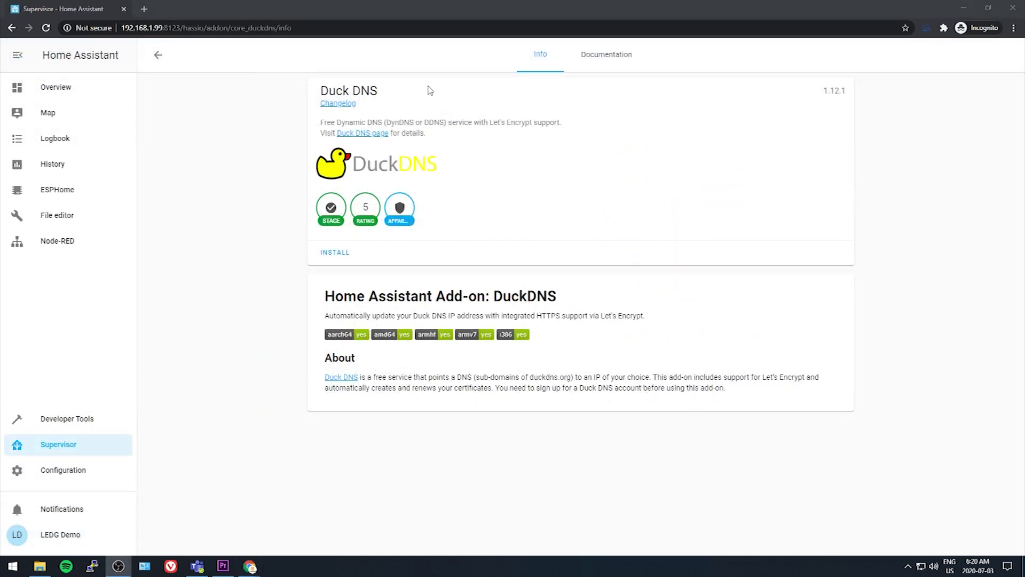
{"action": "left_click_drag", "start_coordinate": [390, 94], "coordinate": [316, 94]}
{"action": "left_click", "coordinate": [380, 94]}
{"action": "left_click_drag", "start_coordinate": [389, 94], "coordinate": [320, 94]}
{"action": "left_click", "coordinate": [389, 94]}
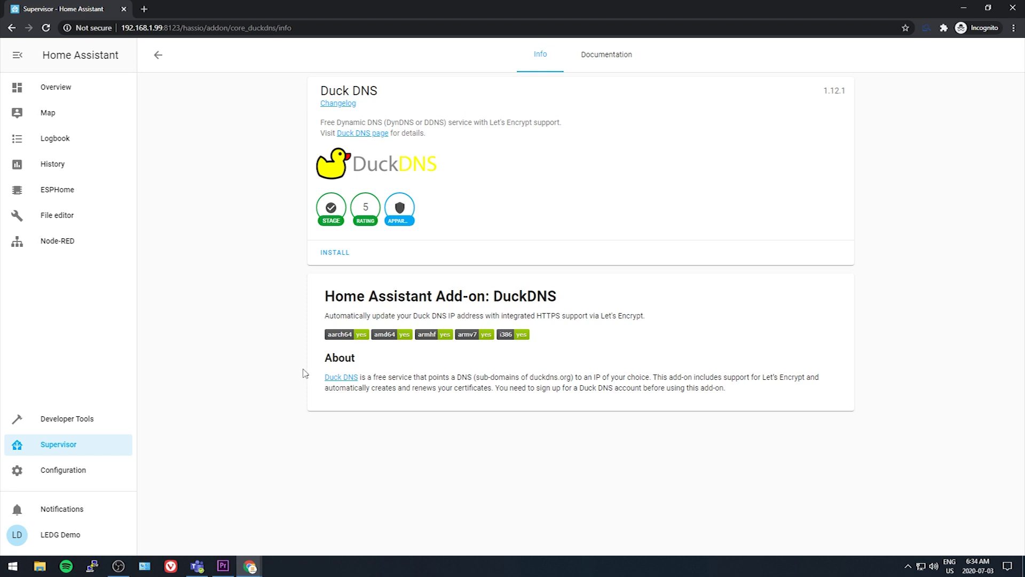
{"action": "left_click", "coordinate": [63, 470]}
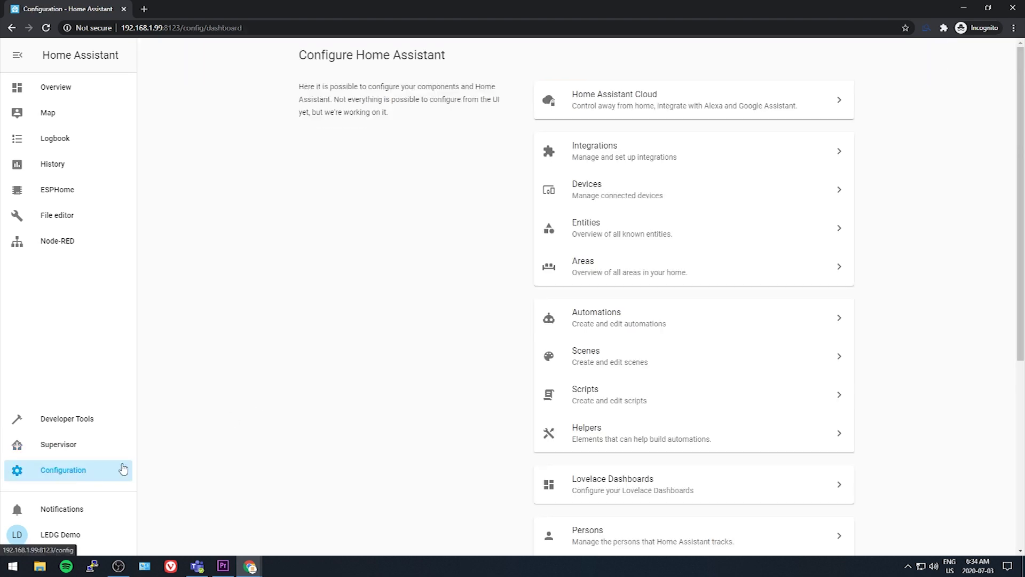
Open the Home Assistant Cloud settings from the Configuration dashboard
{"action": "left_click", "coordinate": [624, 111]}
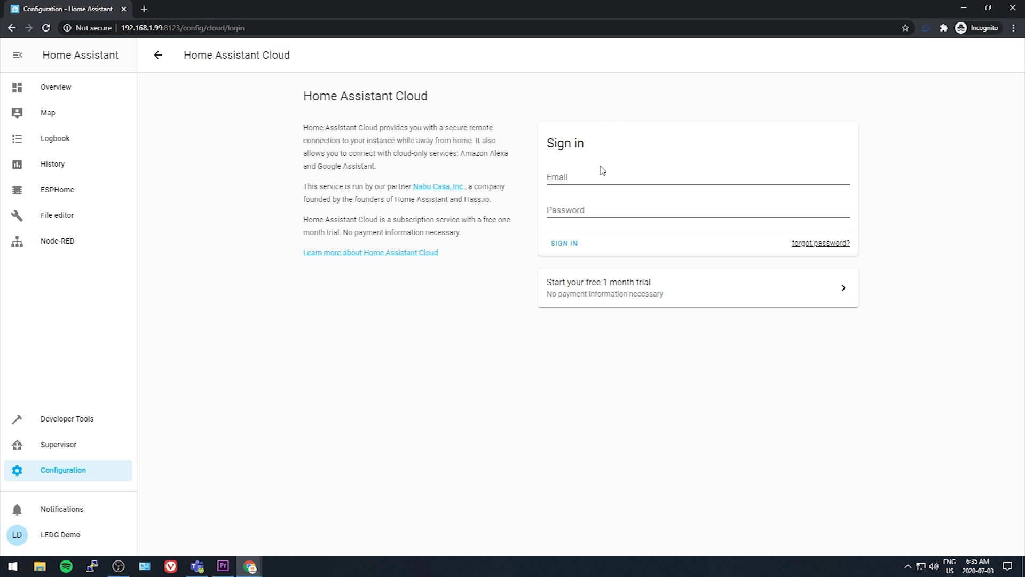
Register for the free one-month Cloud trial with the pasted email and a new password
{"action": "left_click", "coordinate": [675, 294]}
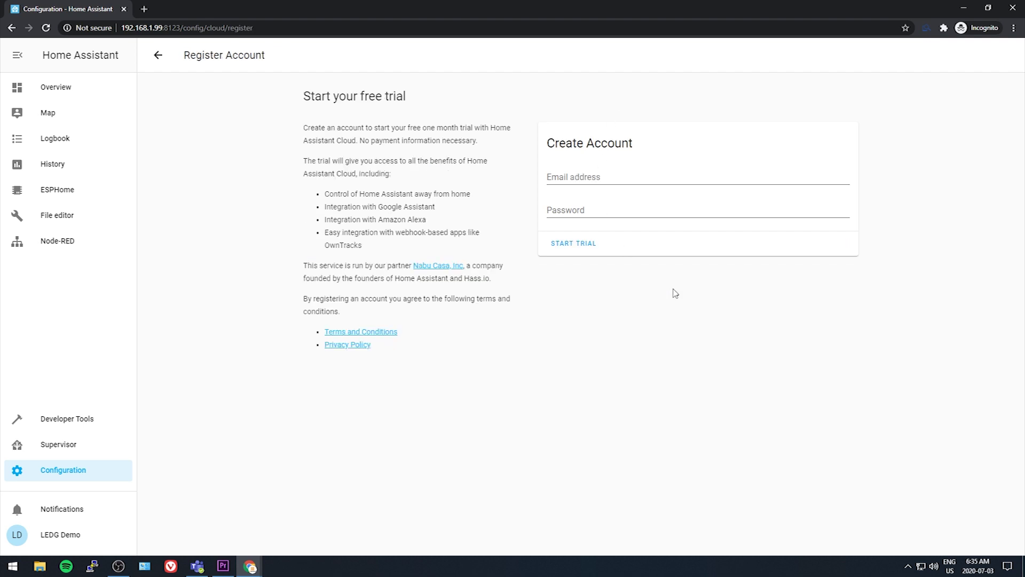
{"action": "left_click", "coordinate": [587, 191]}
{"action": "right_click", "coordinate": [558, 174]}
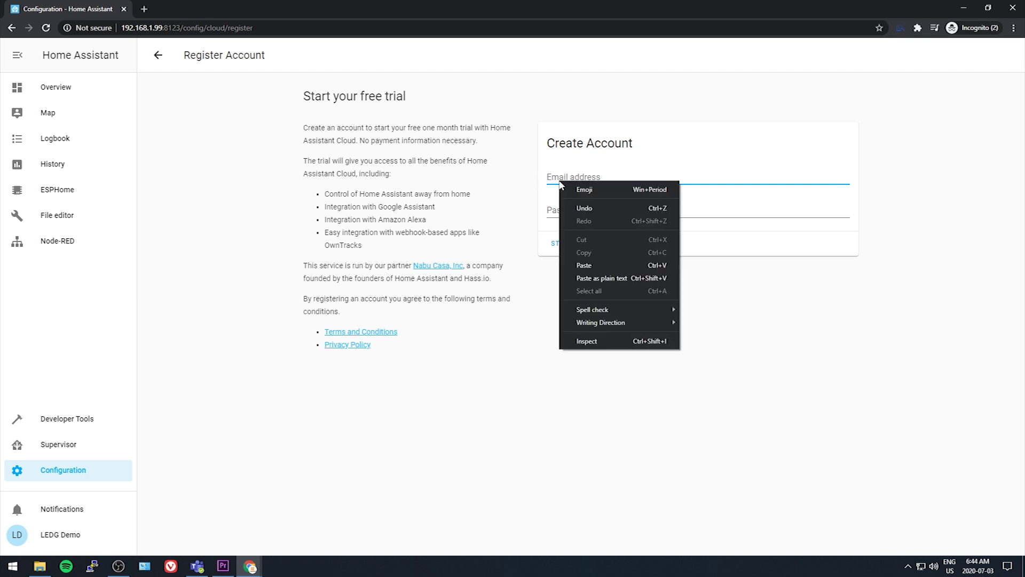
{"action": "left_click", "coordinate": [590, 263]}
{"action": "left_click", "coordinate": [576, 208]}
{"action": "type", "text": "***********"}
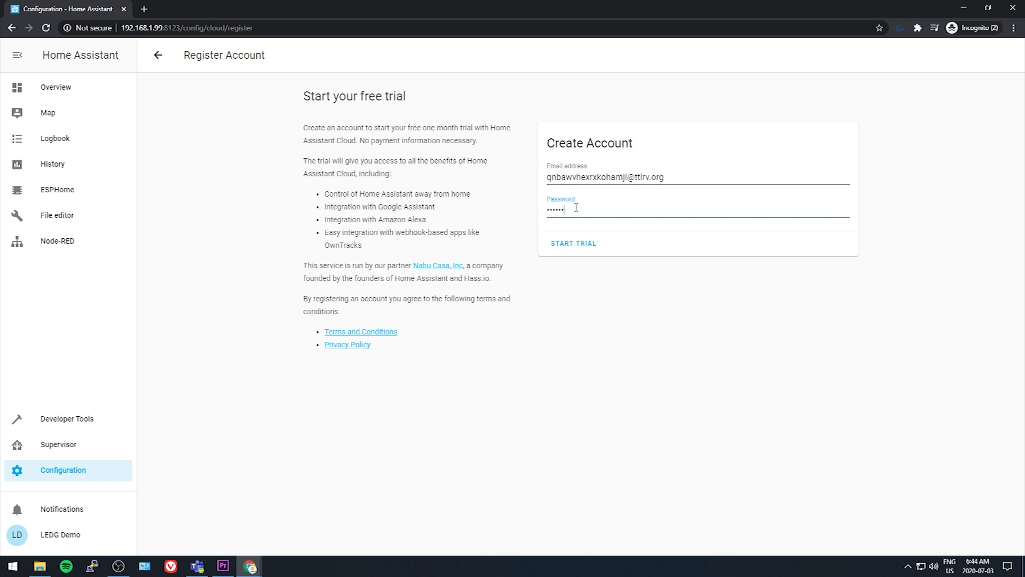
{"action": "key", "text": "Return"}
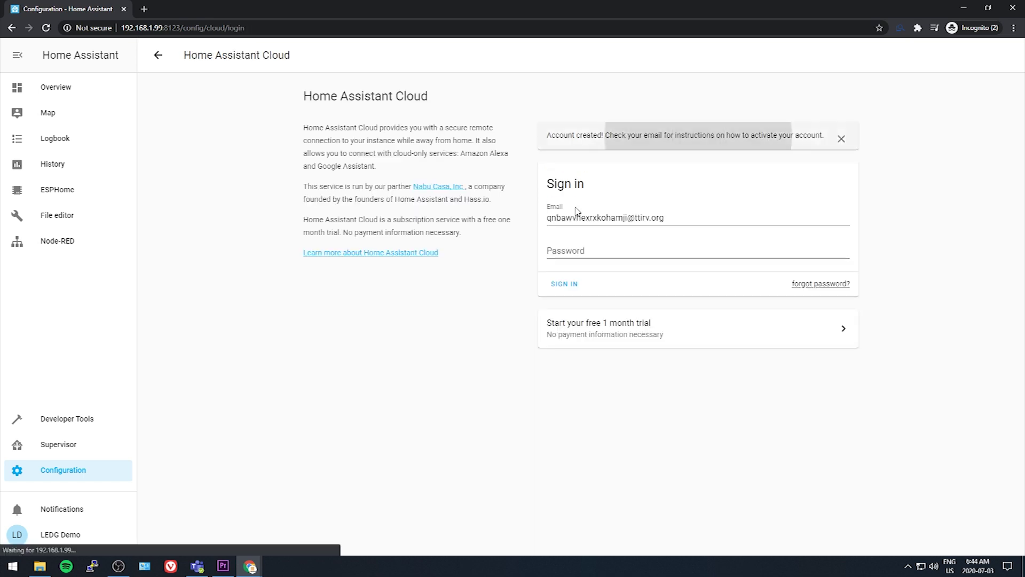
Sign in to Home Assistant Cloud with the new account's password
{"action": "left_click", "coordinate": [563, 247]}
{"action": "type", "text": "************"}
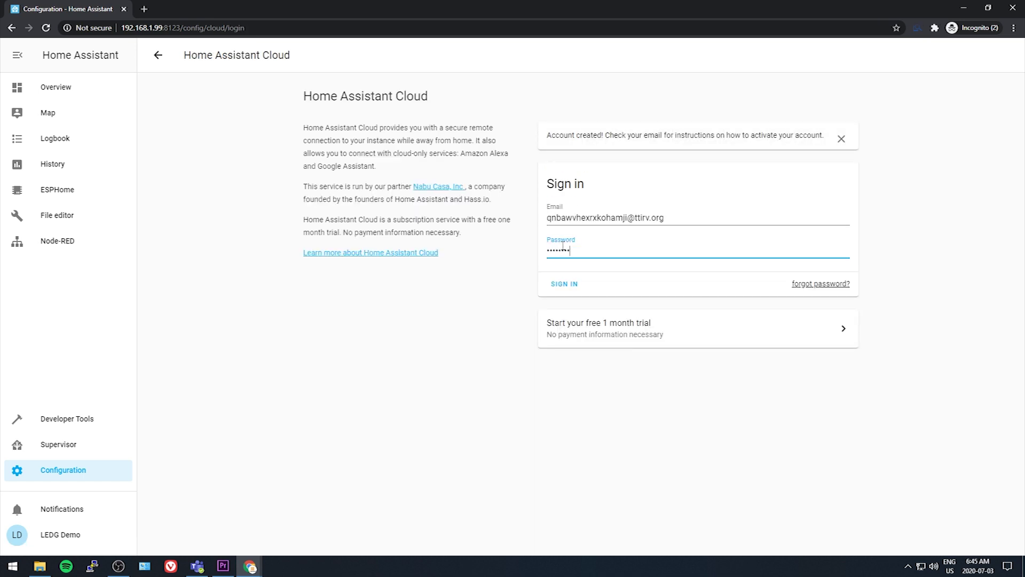
{"action": "left_click", "coordinate": [565, 285]}
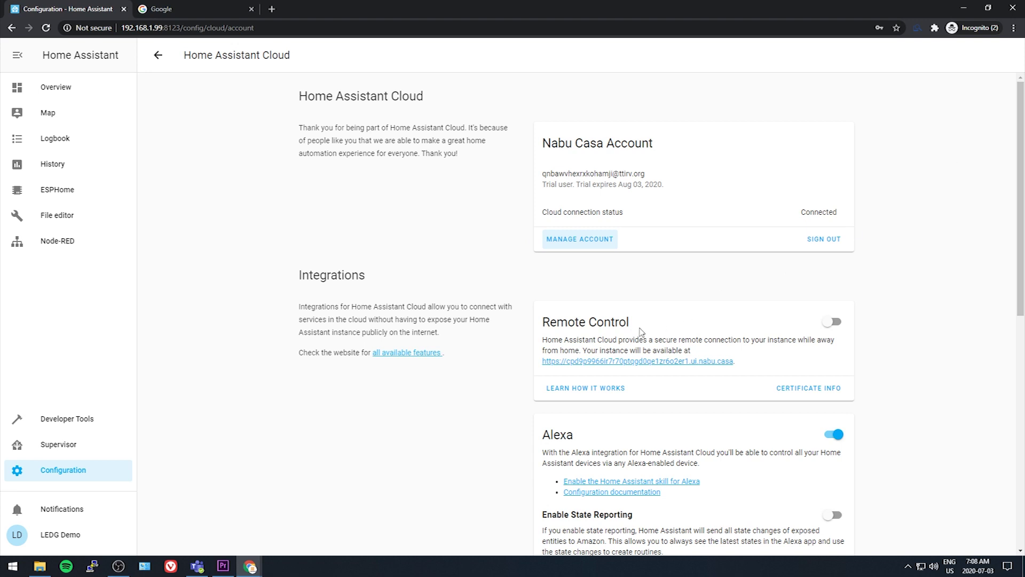
Switch on Remote Control in the Home Assistant Cloud settings
{"action": "left_click_drag", "start_coordinate": [641, 331], "coordinate": [532, 325]}
{"action": "left_click", "coordinate": [660, 327]}
{"action": "left_click", "coordinate": [832, 322]}
Open the remote nabu.casa instance address in the other tab and log in with the account credentials
{"action": "left_click_drag", "start_coordinate": [542, 362], "coordinate": [735, 365]}
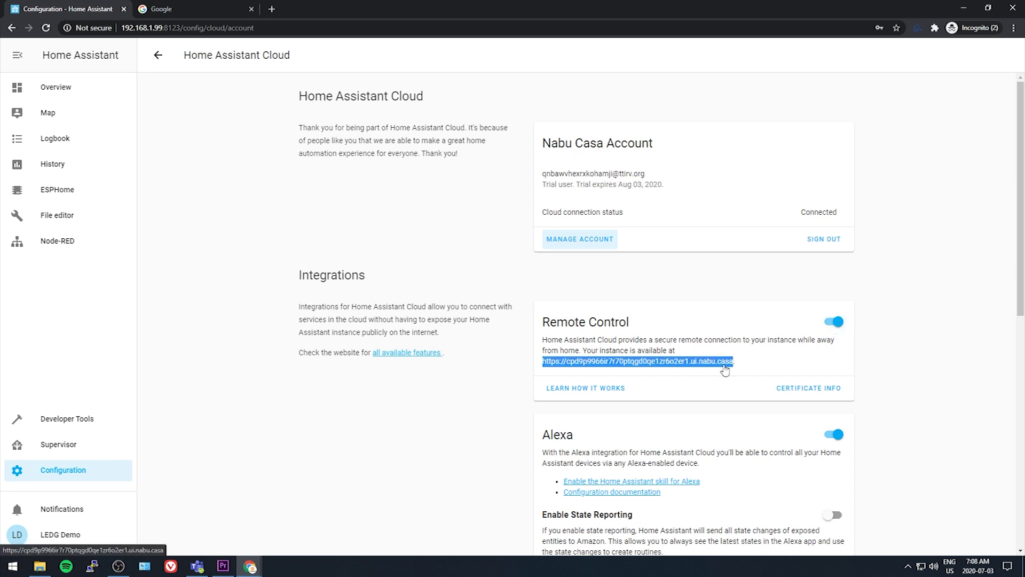
{"action": "right_click", "coordinate": [720, 363]}
{"action": "left_click", "coordinate": [747, 428]}
{"action": "left_click", "coordinate": [185, 8]}
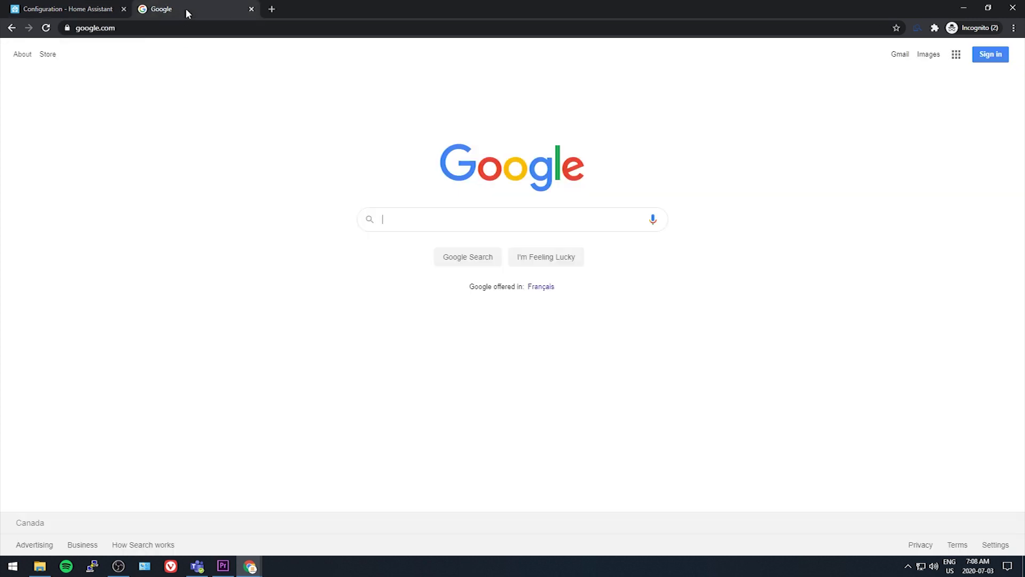
{"action": "left_click", "coordinate": [196, 27]}
{"action": "right_click", "coordinate": [196, 30]}
{"action": "left_click", "coordinate": [221, 115]}
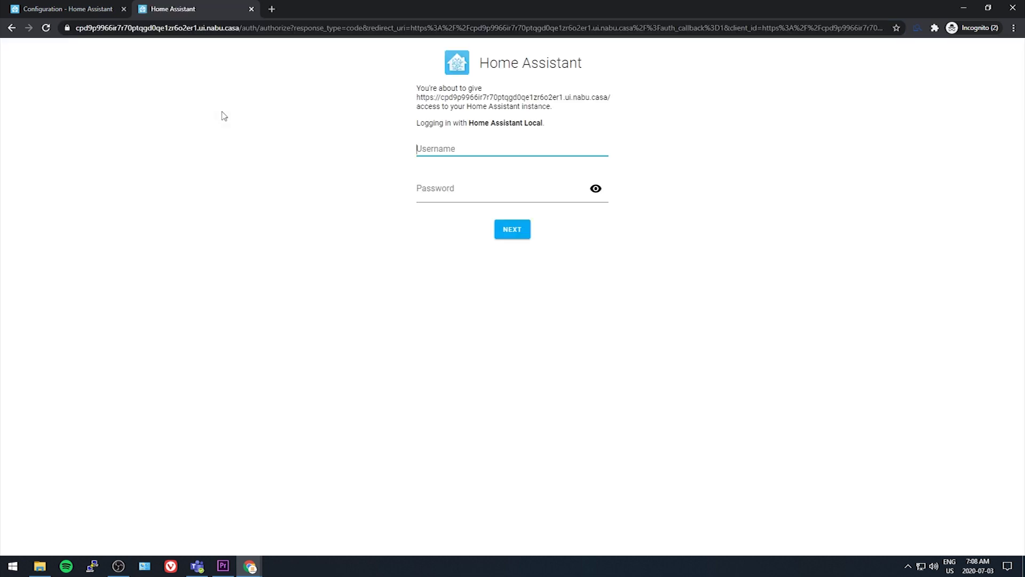
{"action": "type", "text": "ledg"}
{"action": "key", "text": "Tab"}
{"action": "type", "text": "••••••••"}
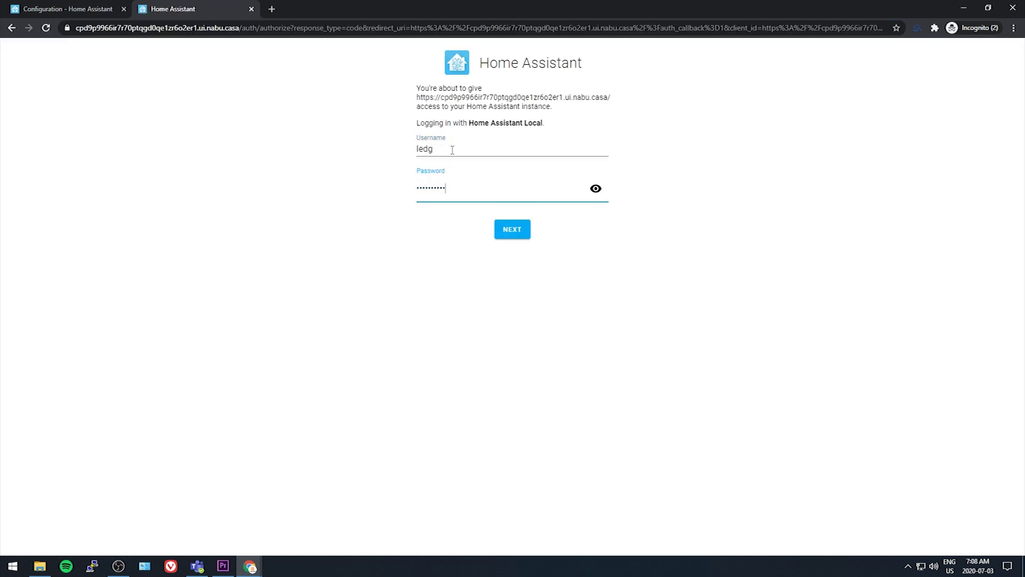
{"action": "key", "text": "Return"}
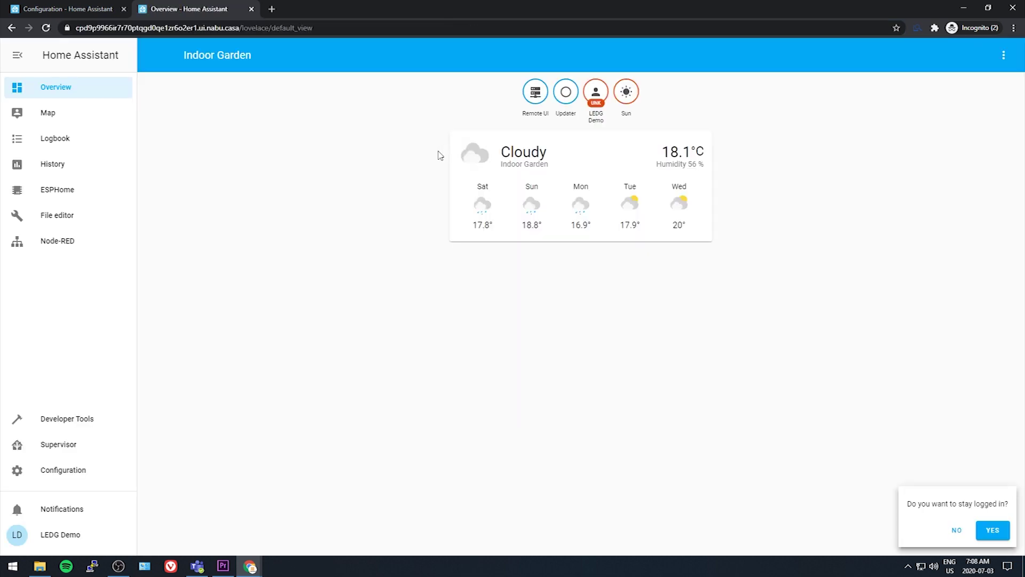
Compare the local and remote nabu.casa addresses across the two browser tabs
{"action": "left_click", "coordinate": [105, 10]}
{"action": "left_click", "coordinate": [197, 10]}
{"action": "left_click", "coordinate": [107, 11]}
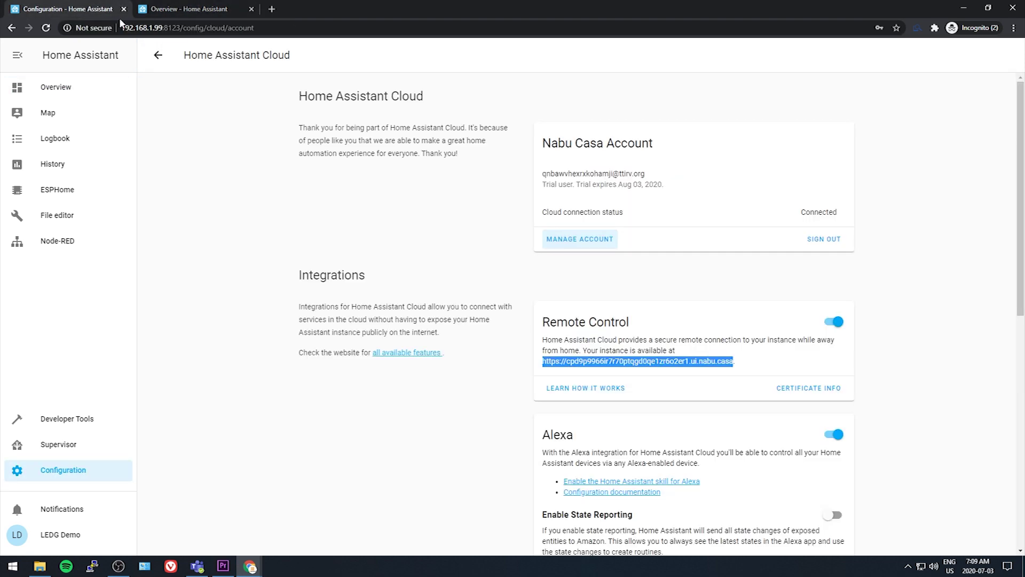
{"action": "left_click", "coordinate": [119, 28]}
{"action": "left_click", "coordinate": [165, 10]}
{"action": "left_click", "coordinate": [171, 28]}
{"action": "left_click", "coordinate": [355, 153]}
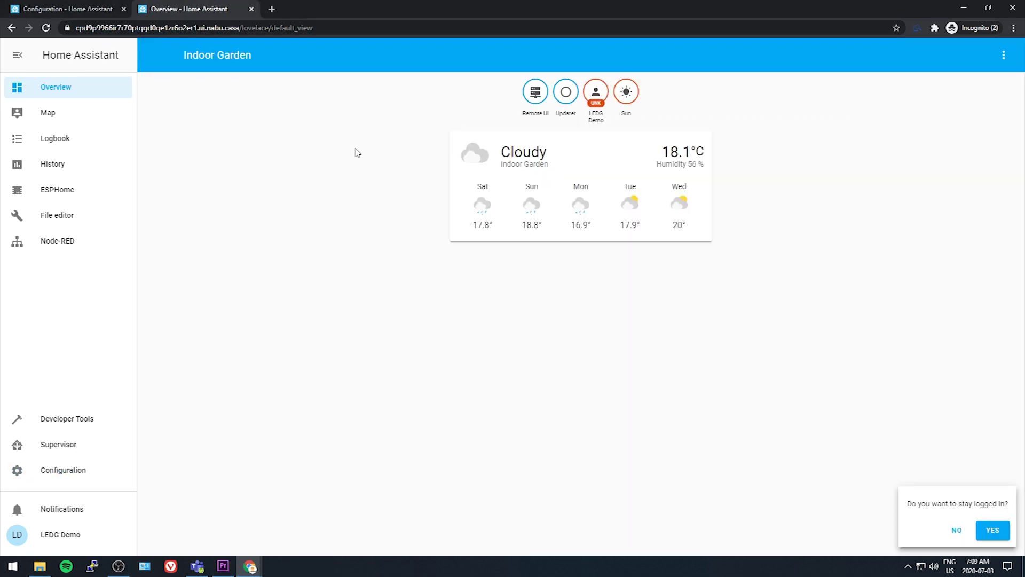
Find and launch the Home Assistant app, then choose manual server address entry
{"action": "left_click", "coordinate": [513, 112]}
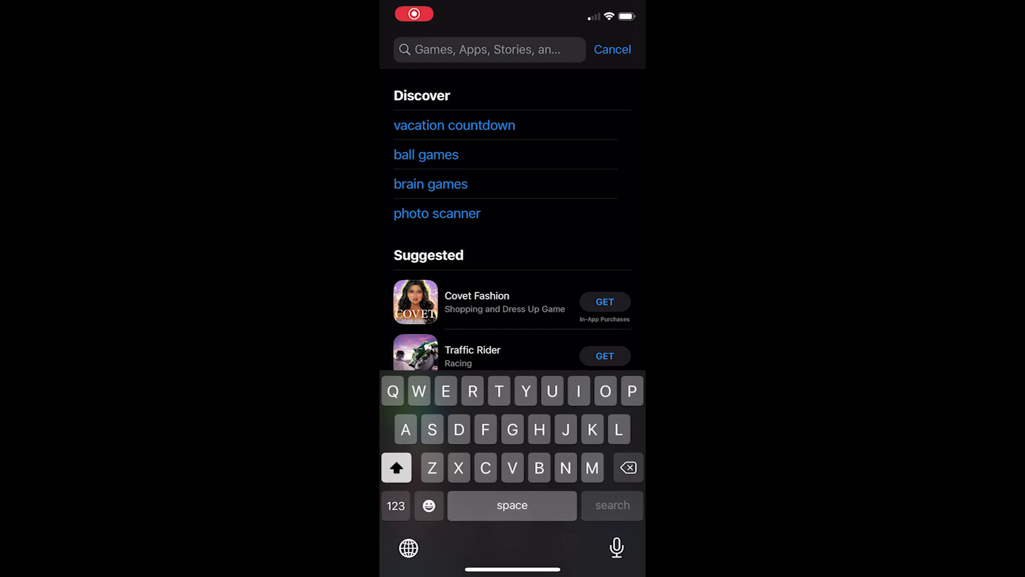
{"action": "type", "text": "Home assis"}
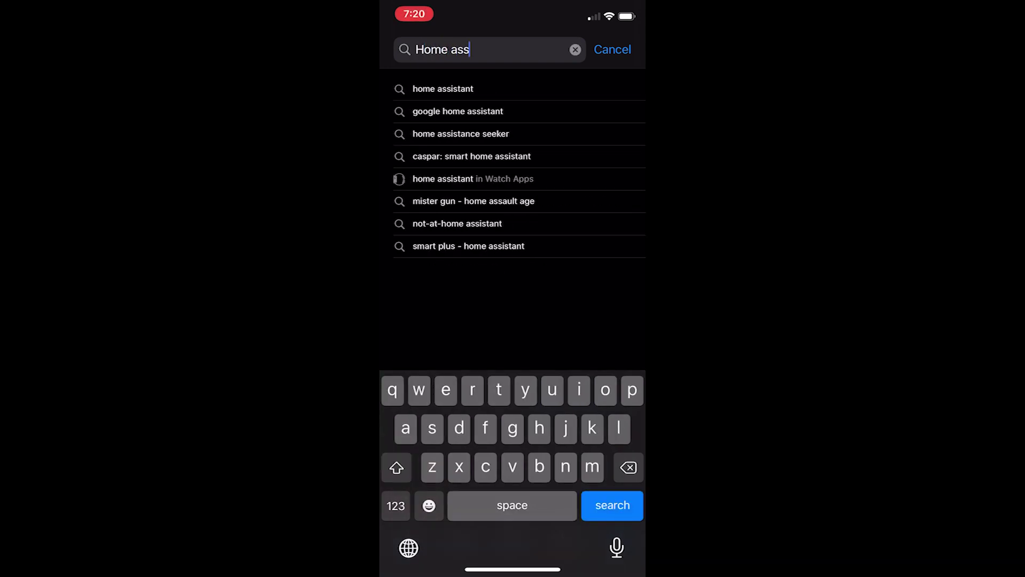
{"action": "left_click", "coordinate": [442, 89]}
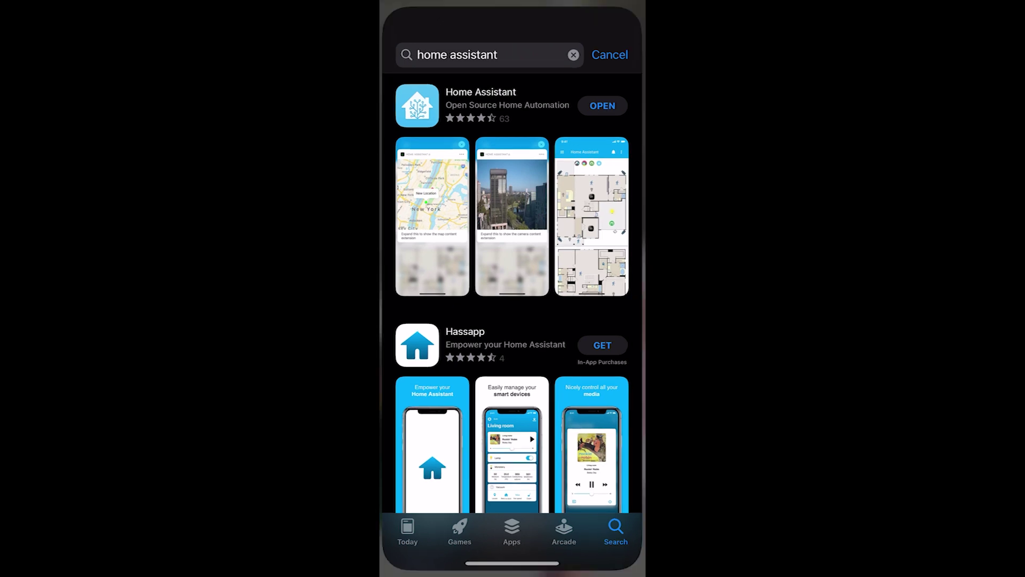
{"action": "left_click", "coordinate": [605, 102]}
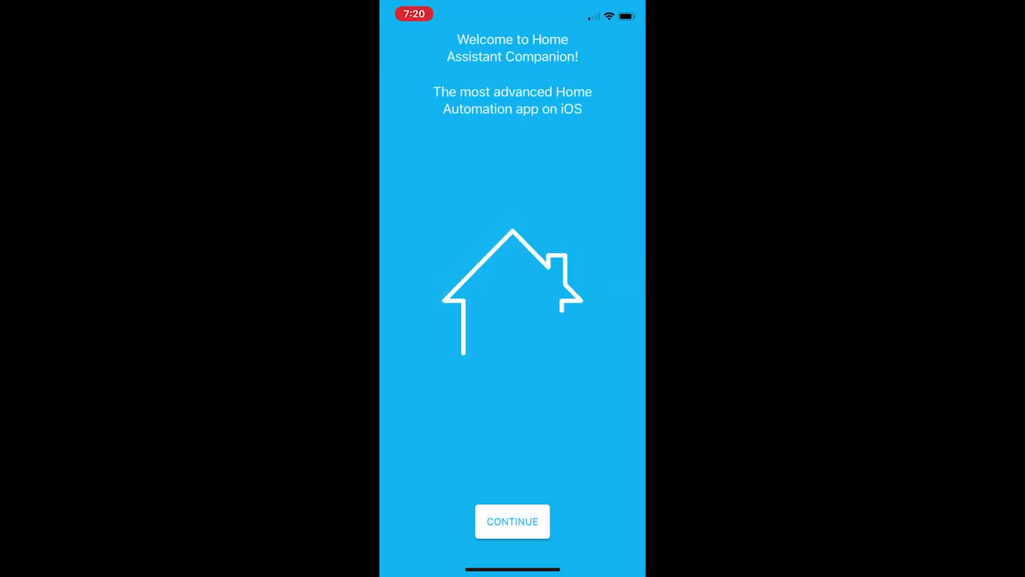
{"action": "left_click", "coordinate": [513, 522]}
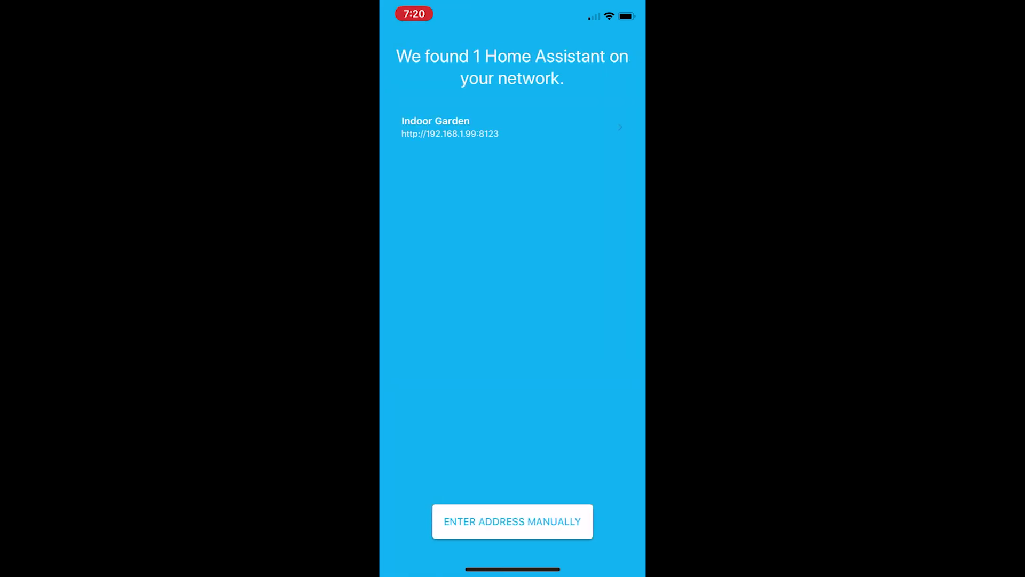
{"action": "left_click", "coordinate": [513, 522]}
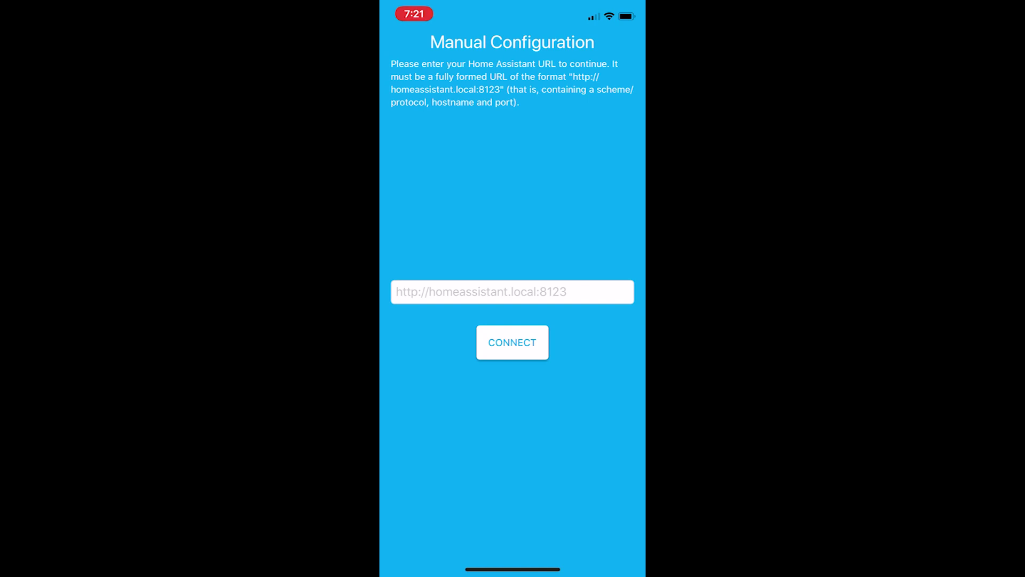
{"action": "left_click", "coordinate": [513, 292]}
{"action": "type", "text": "http"}
{"action": "left_click", "coordinate": [397, 506]}
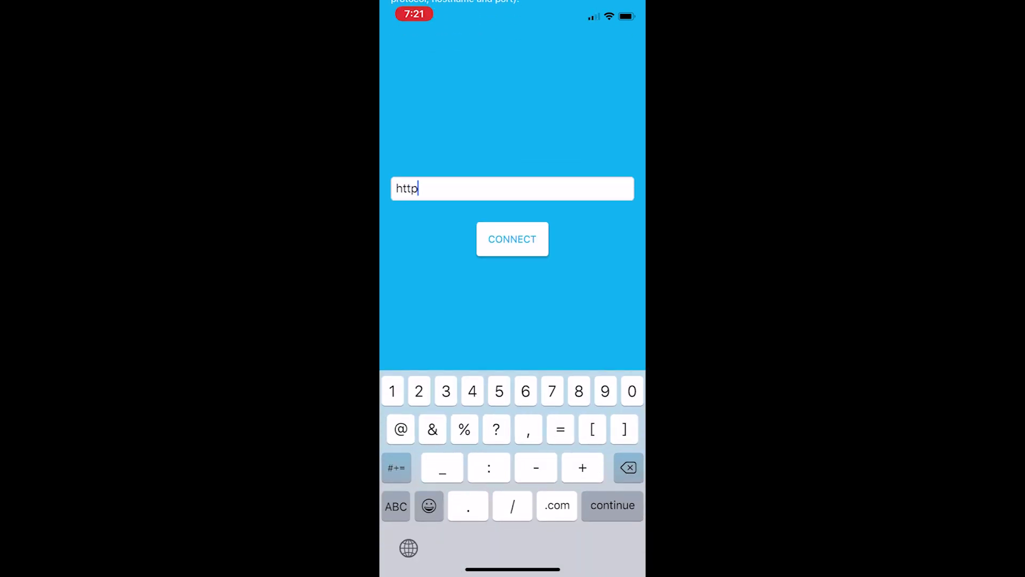
{"action": "type", "text": "://192.168.1.1"}
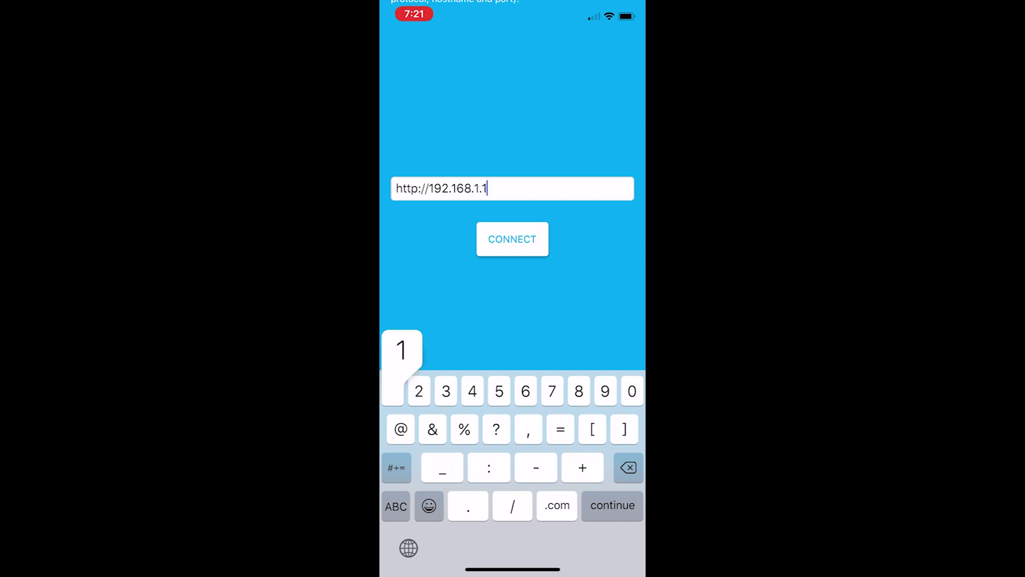
{"action": "key", "text": "BackSpace"}
{"action": "type", "text": "99:"}
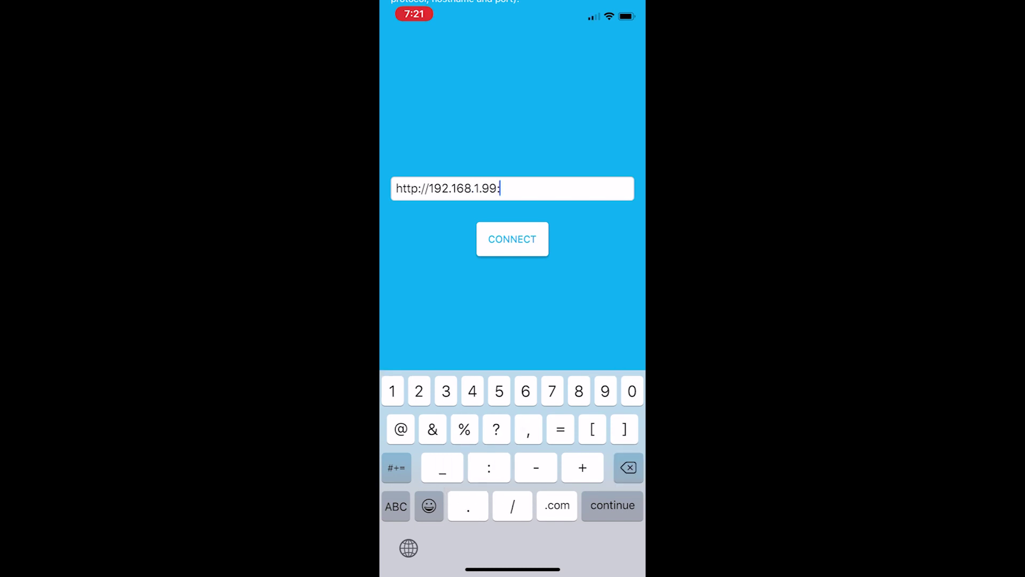
{"action": "type", "text": "8123"}
{"action": "key", "text": "Return"}
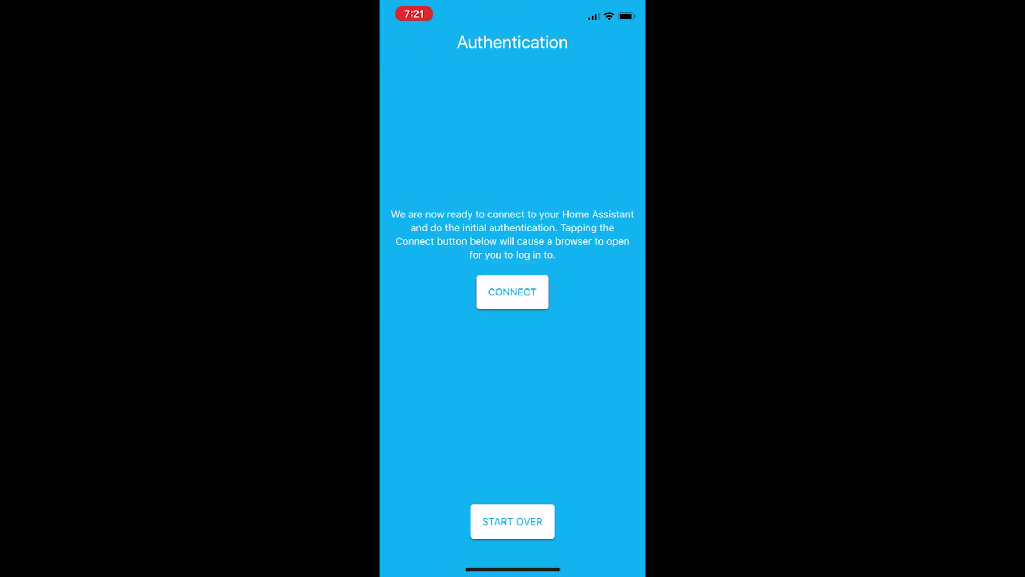
Log in to the Indoor Garden server with username and password, and grant the app access
{"action": "left_click", "coordinate": [512, 291]}
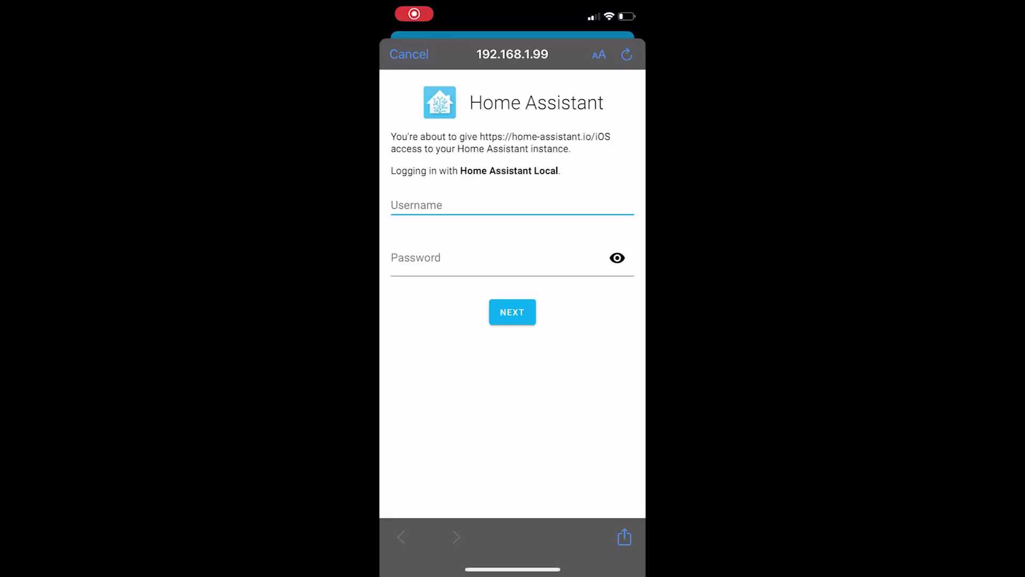
{"action": "left_click", "coordinate": [481, 205]}
{"action": "type", "text": "ledg"}
{"action": "left_click", "coordinate": [416, 258]}
{"action": "type", "text": "•••••••••o"}
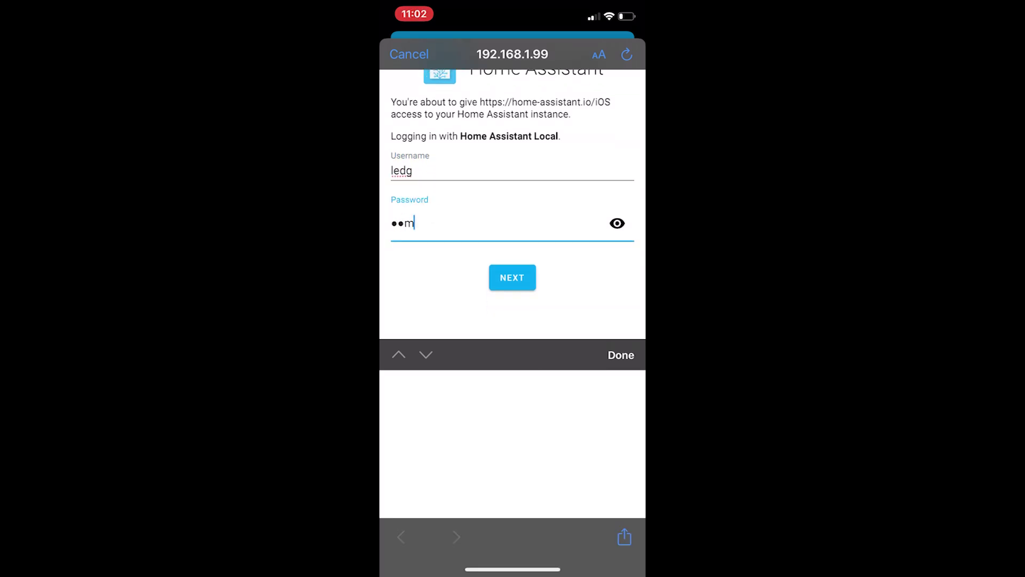
{"action": "type", "text": "rd"}
{"action": "left_click", "coordinate": [618, 223]}
{"action": "left_click", "coordinate": [512, 278]}
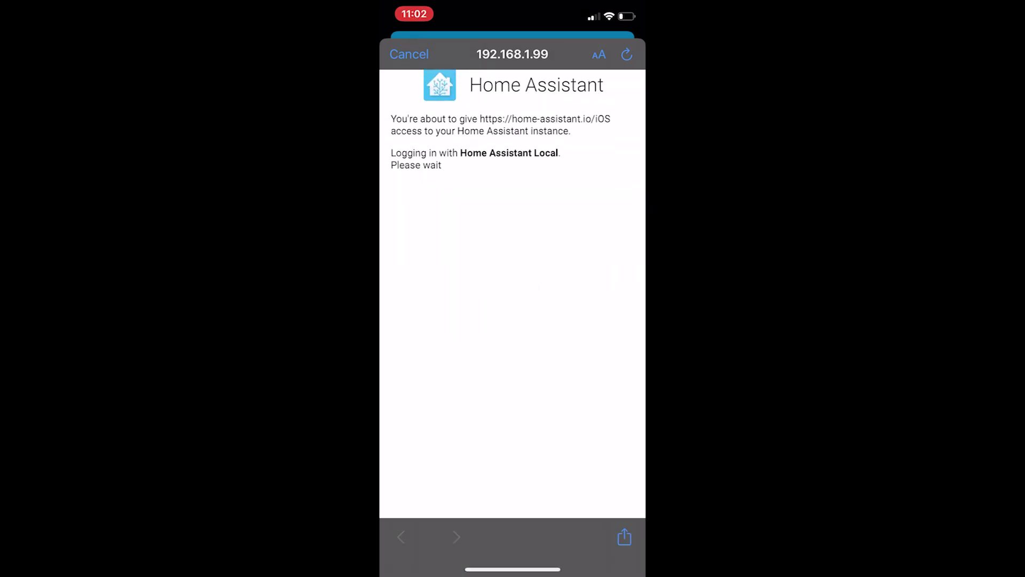
{"action": "left_click", "coordinate": [512, 527]}
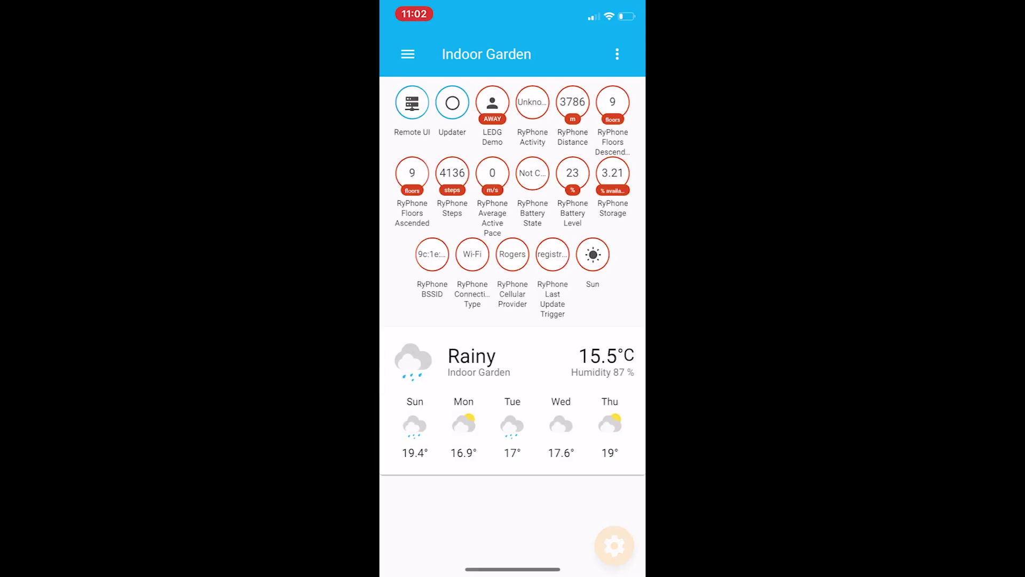
Enable Connect via Cloud under App Configuration > Connection and close the settings
{"action": "left_click", "coordinate": [408, 54]}
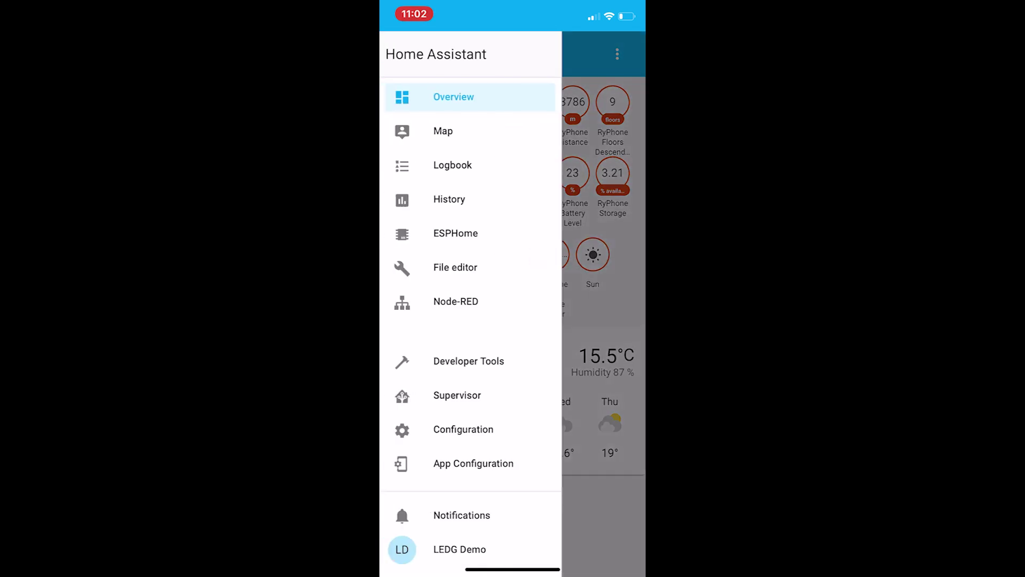
{"action": "left_click", "coordinate": [474, 463]}
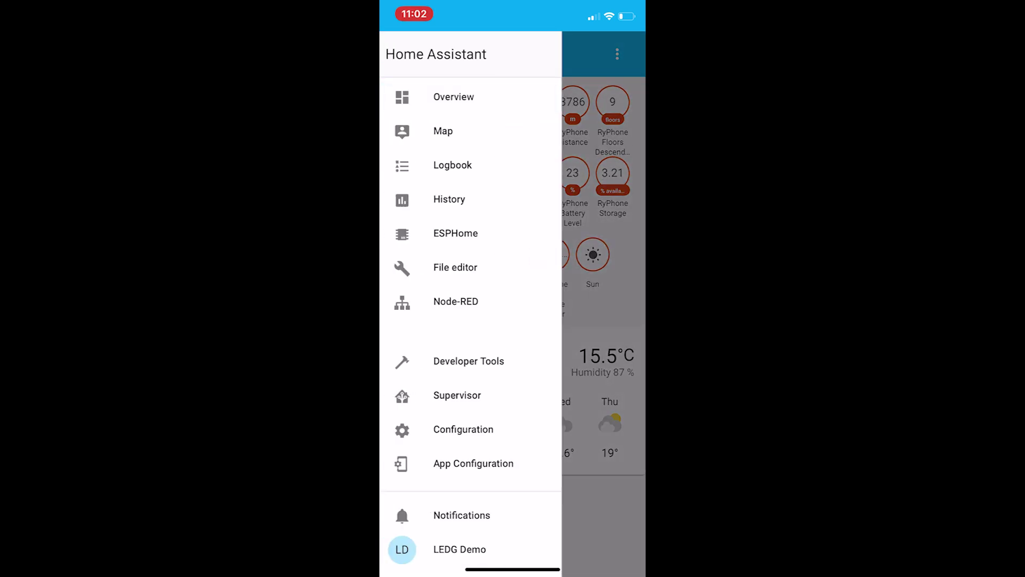
{"action": "left_click", "coordinate": [417, 256]}
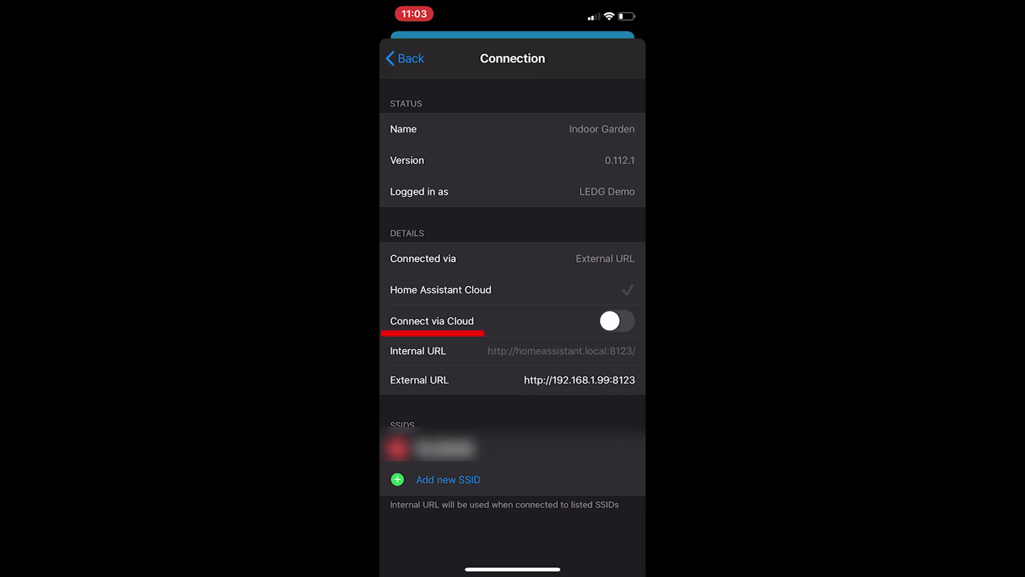
{"action": "left_click", "coordinate": [617, 320]}
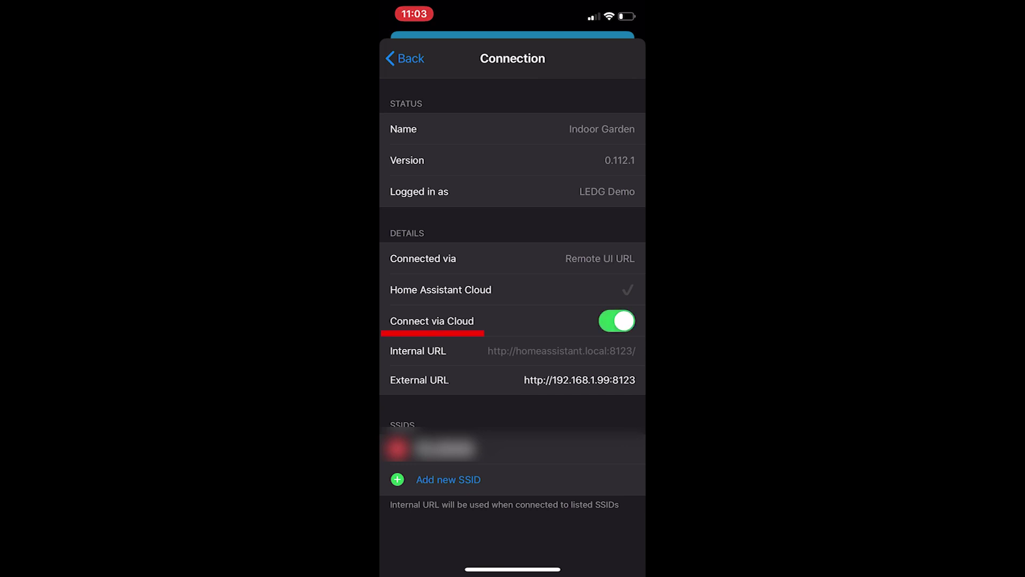
{"action": "left_click", "coordinate": [404, 58]}
{"action": "left_click", "coordinate": [619, 58]}
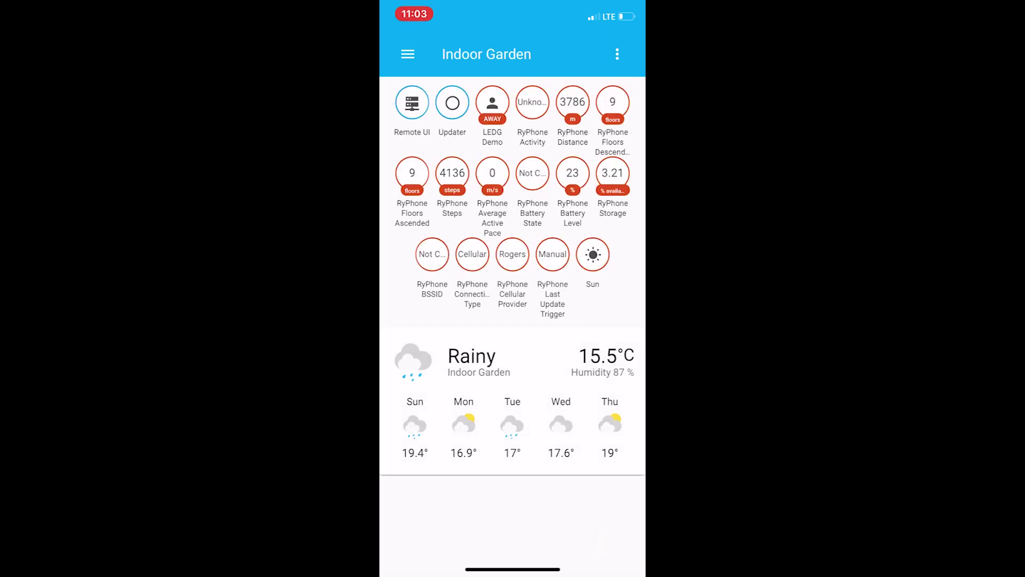
{"action": "scroll", "coordinate": [513, 314], "scroll_direction": "down", "scroll_amount": 2}
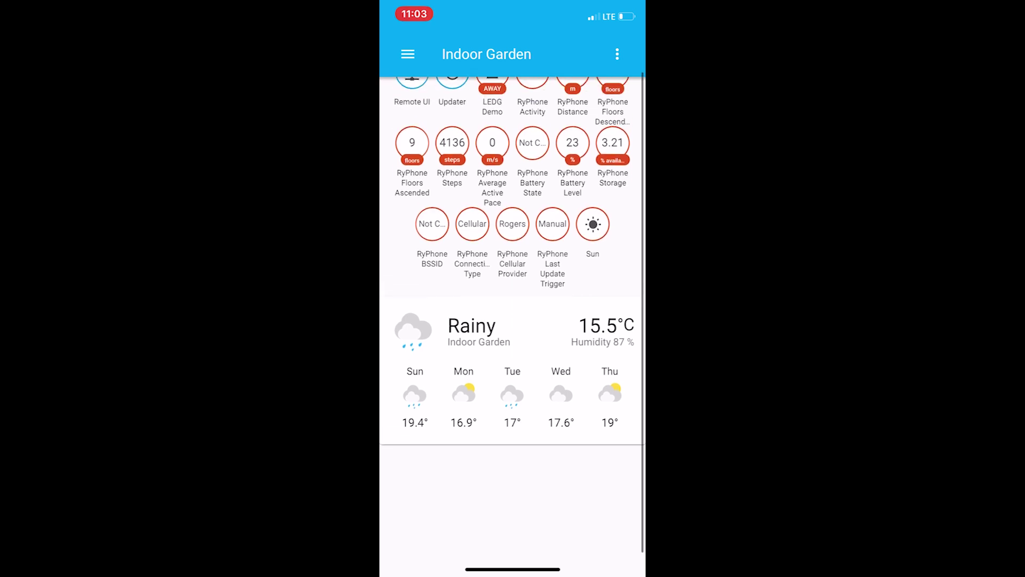
{"action": "scroll", "coordinate": [513, 297], "scroll_direction": "up", "scroll_amount": 2}
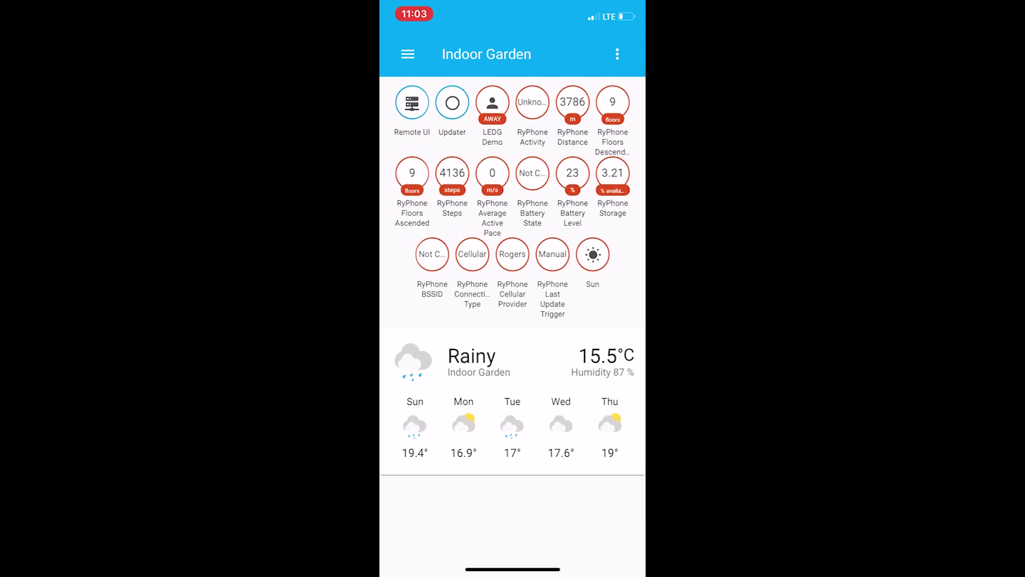
{"action": "left_click", "coordinate": [572, 102]}
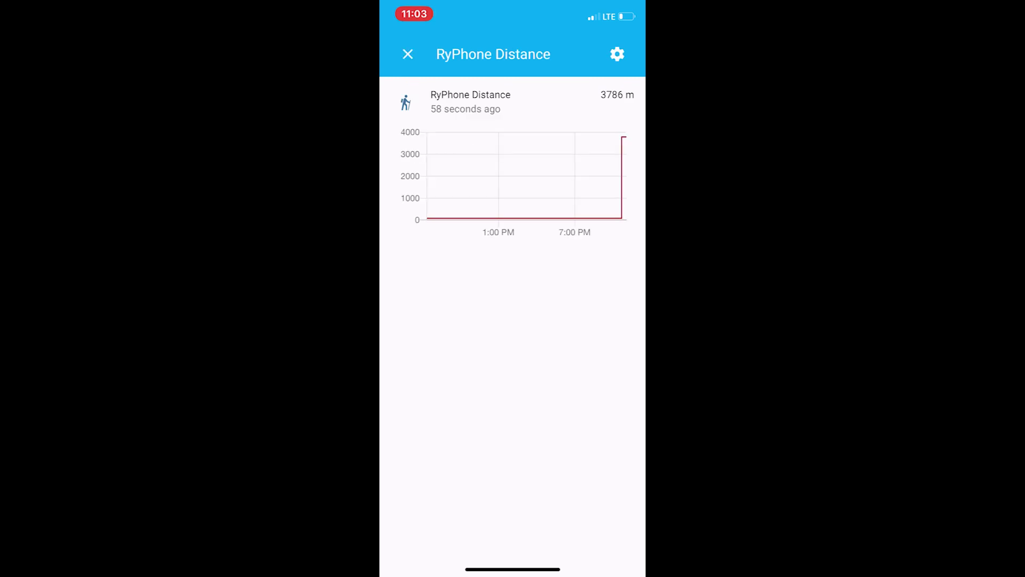
{"action": "left_click", "coordinate": [408, 54]}
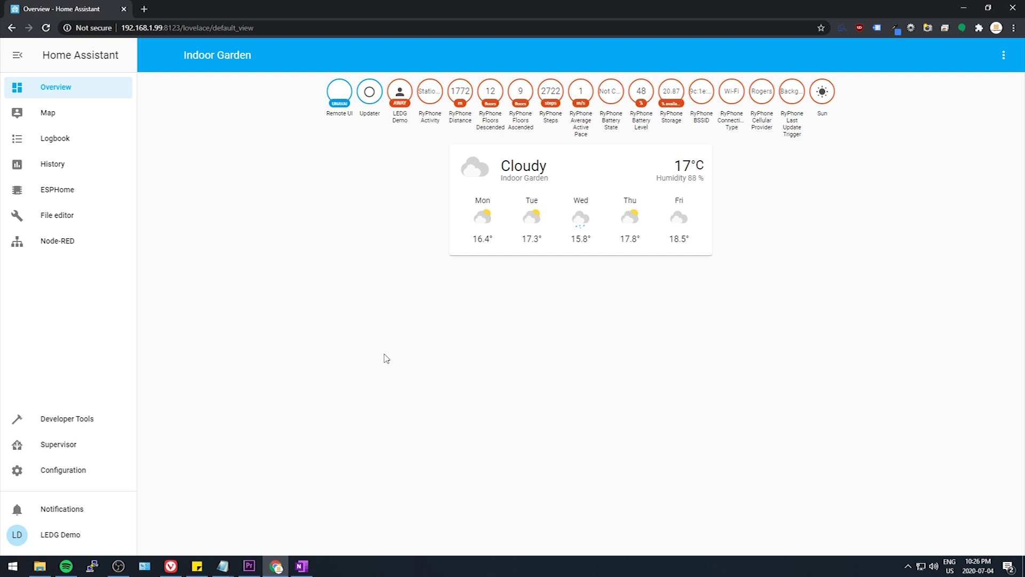
Install the Duck DNS add-on from the Supervisor Add-on store
{"action": "left_click", "coordinate": [28, 451]}
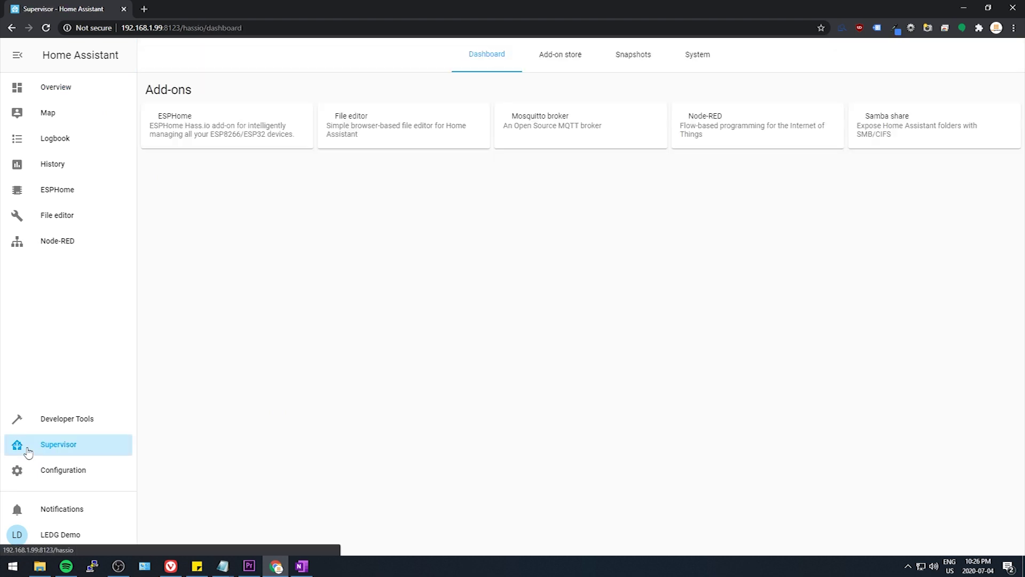
{"action": "left_click", "coordinate": [556, 60]}
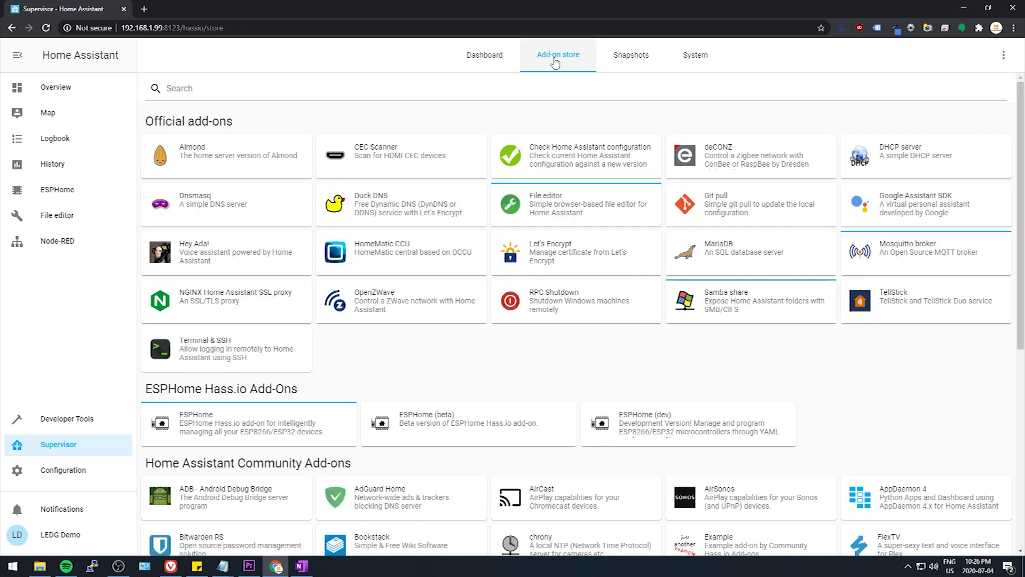
{"action": "left_click", "coordinate": [372, 201]}
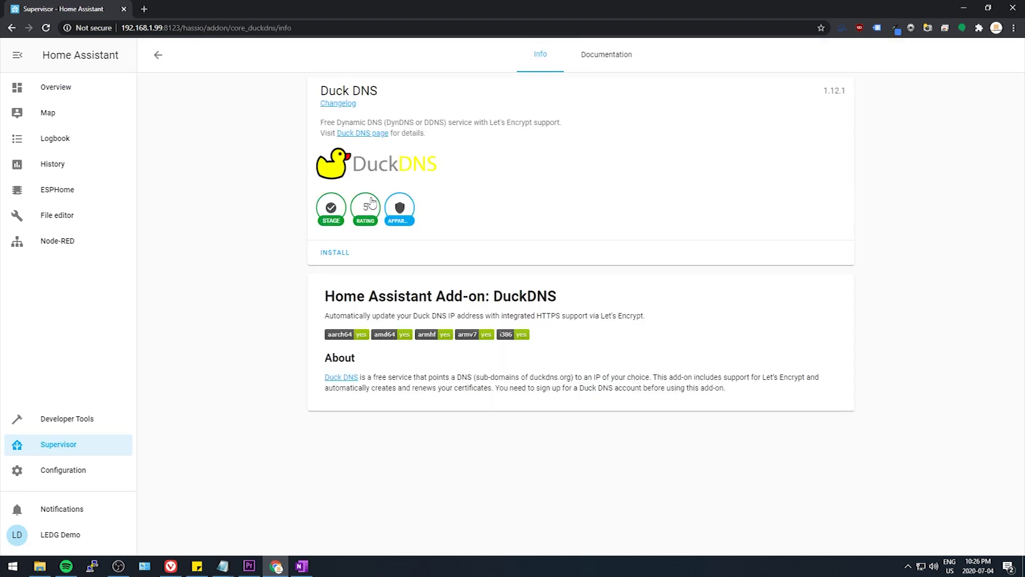
{"action": "left_click", "coordinate": [335, 252]}
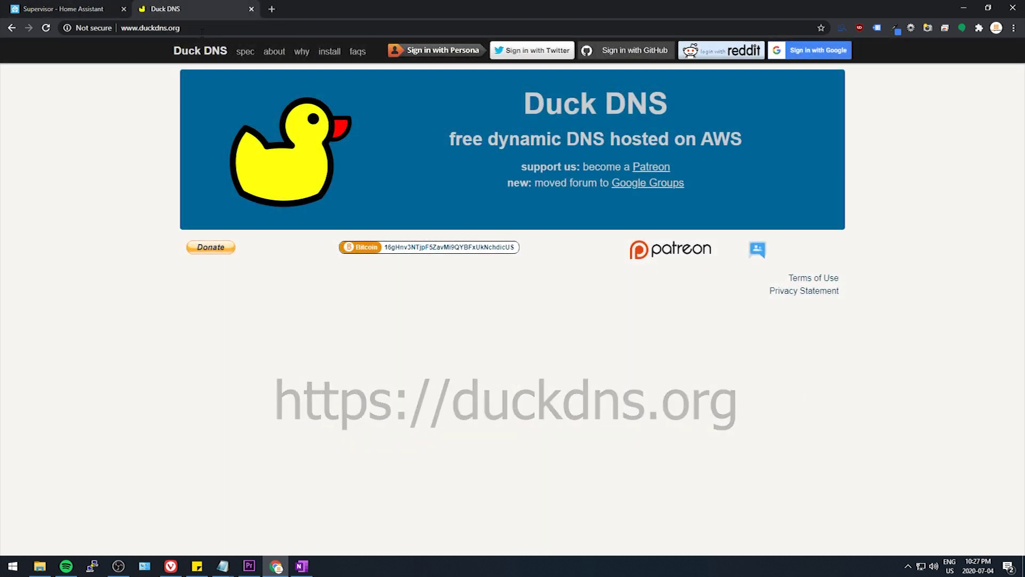
Sign in to Duck DNS with reddit, add a new duckdns.org subdomain, and select its address
{"action": "left_click", "coordinate": [707, 55]}
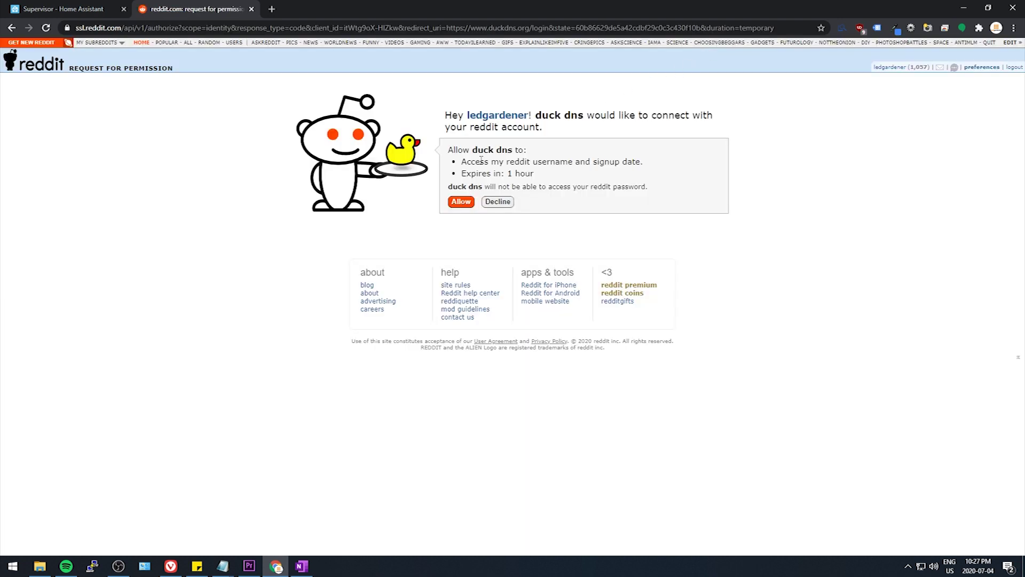
{"action": "left_click", "coordinate": [457, 202]}
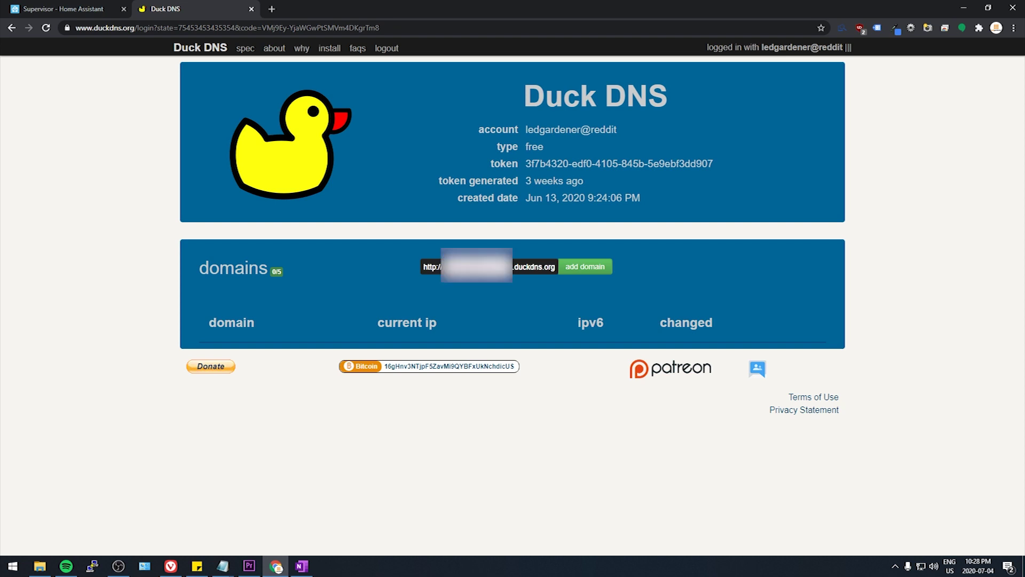
{"action": "left_click", "coordinate": [578, 270]}
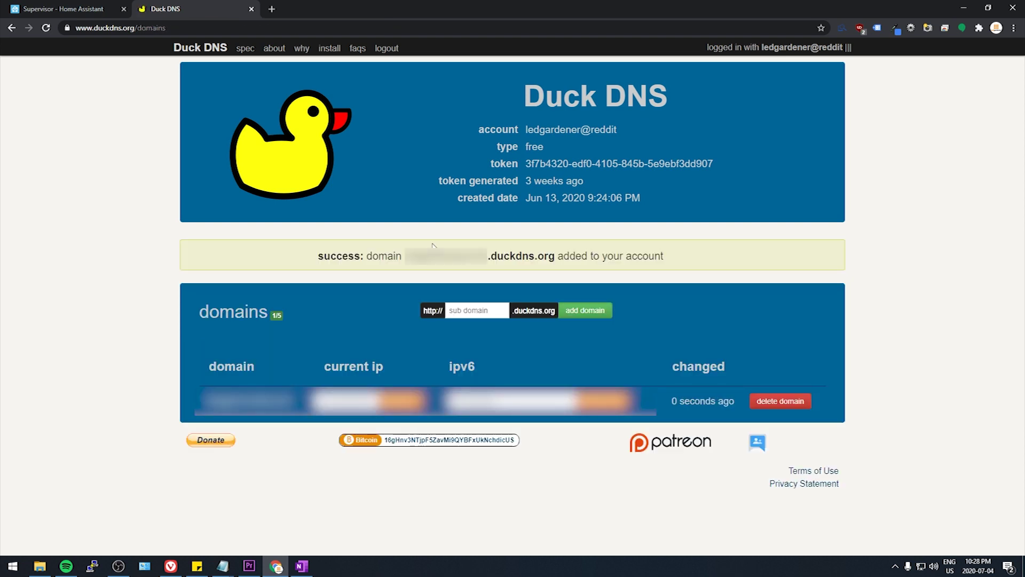
{"action": "key", "text": "Print"}
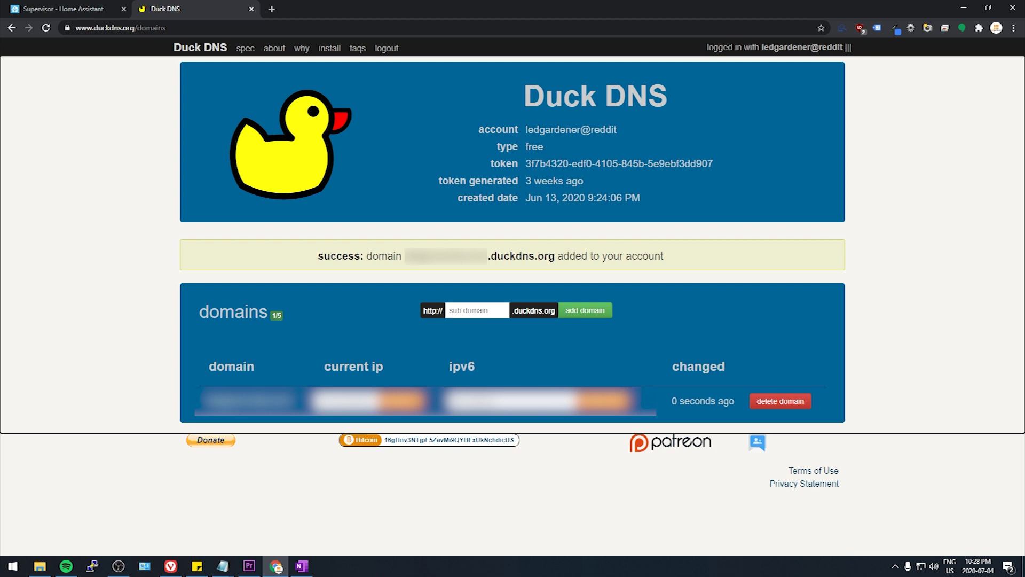
{"action": "left_click_drag", "start_coordinate": [404, 256], "coordinate": [556, 256]}
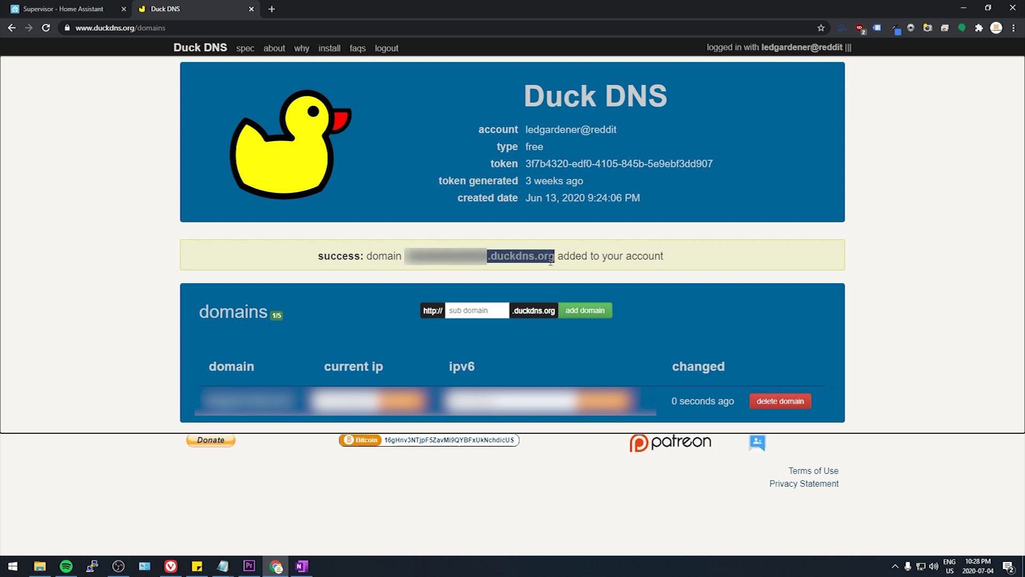
{"action": "left_click", "coordinate": [80, 9]}
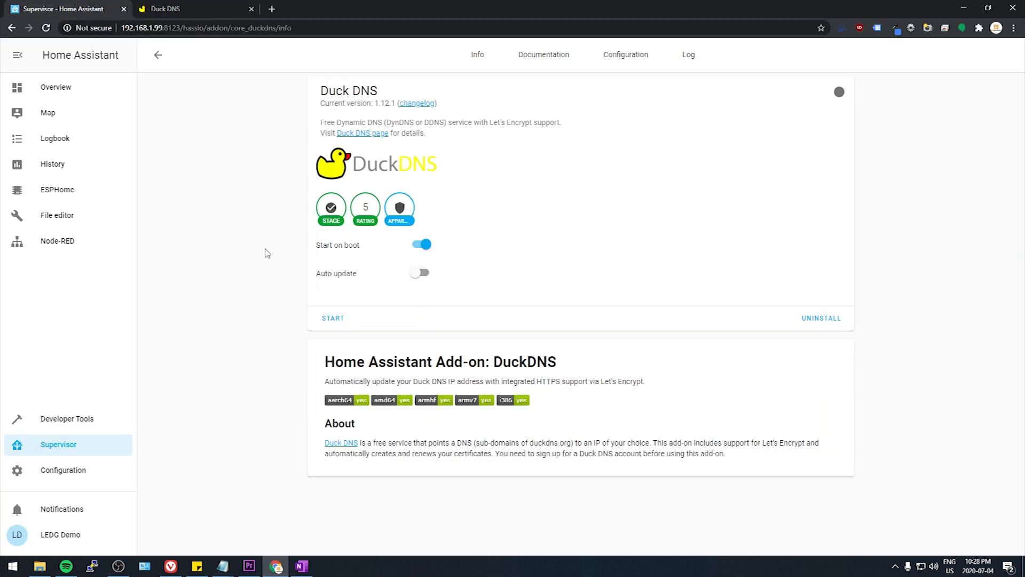
Replace the null domain placeholder in the Duck DNS add-on configuration with the copied domain
{"action": "left_click", "coordinate": [622, 59]}
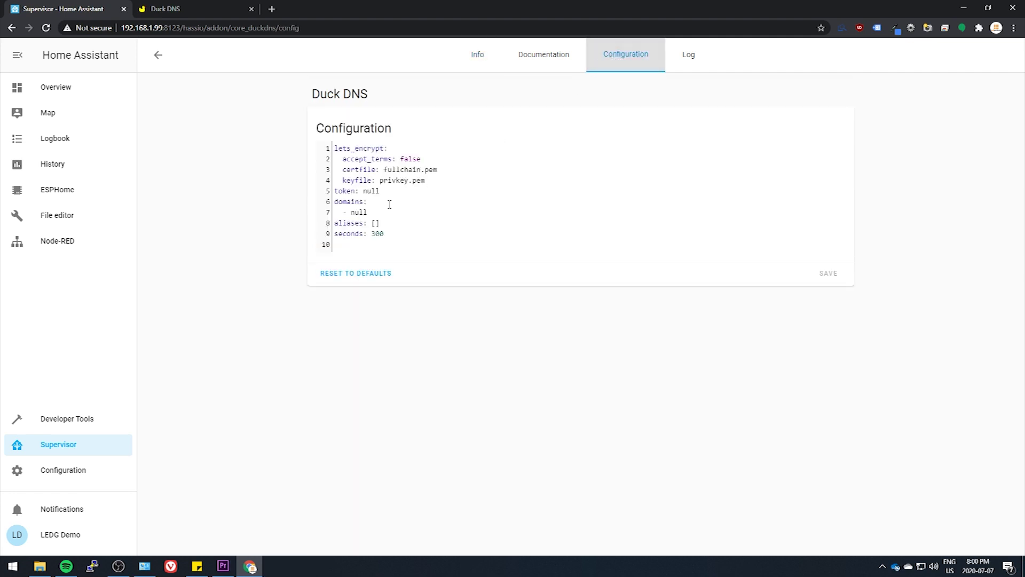
{"action": "double_click", "coordinate": [358, 213]}
{"action": "right_click", "coordinate": [357, 213]}
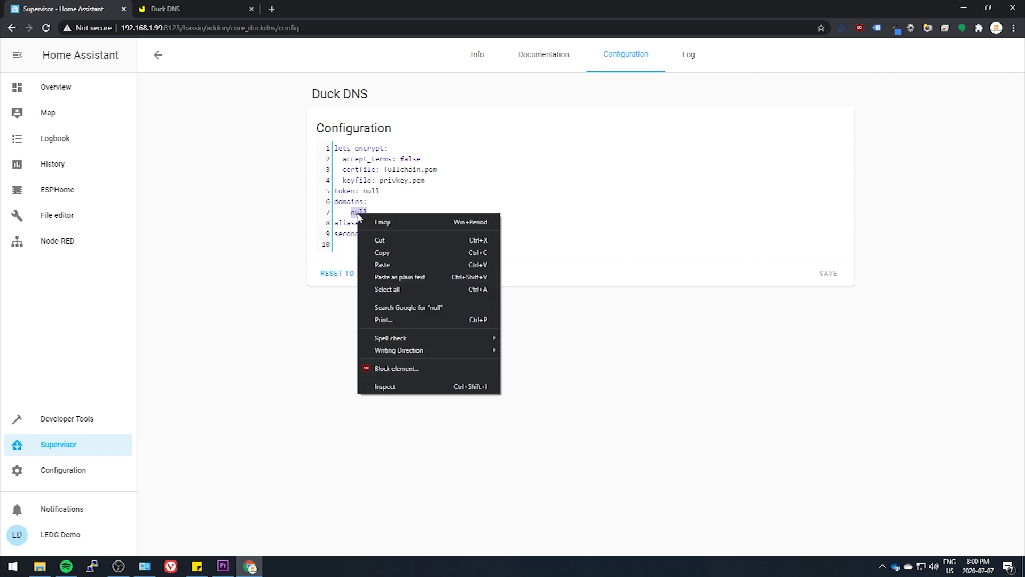
{"action": "left_click", "coordinate": [382, 265]}
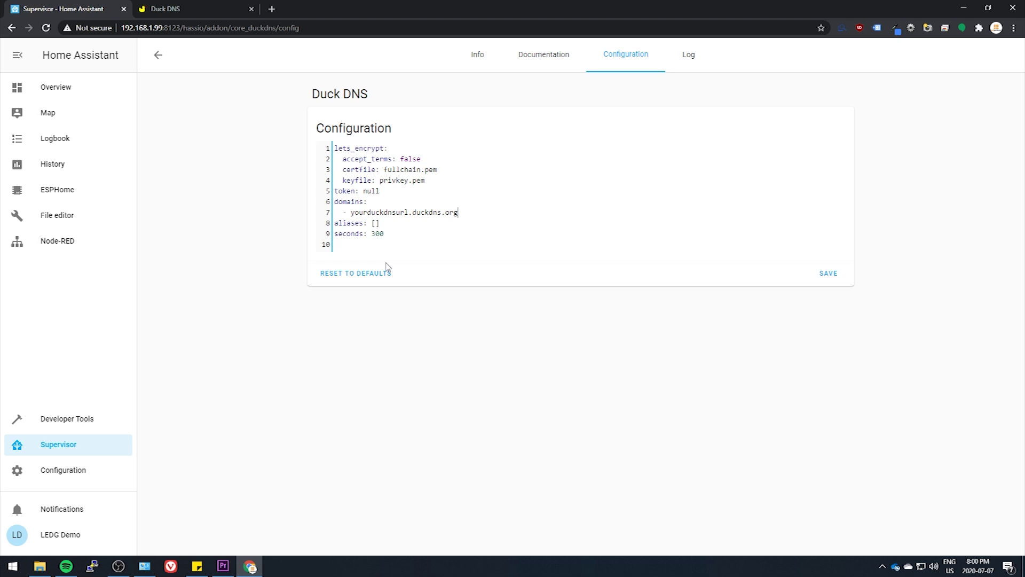
Copy the account token from duckdns.org and paste it over the null token value
{"action": "left_click", "coordinate": [204, 8]}
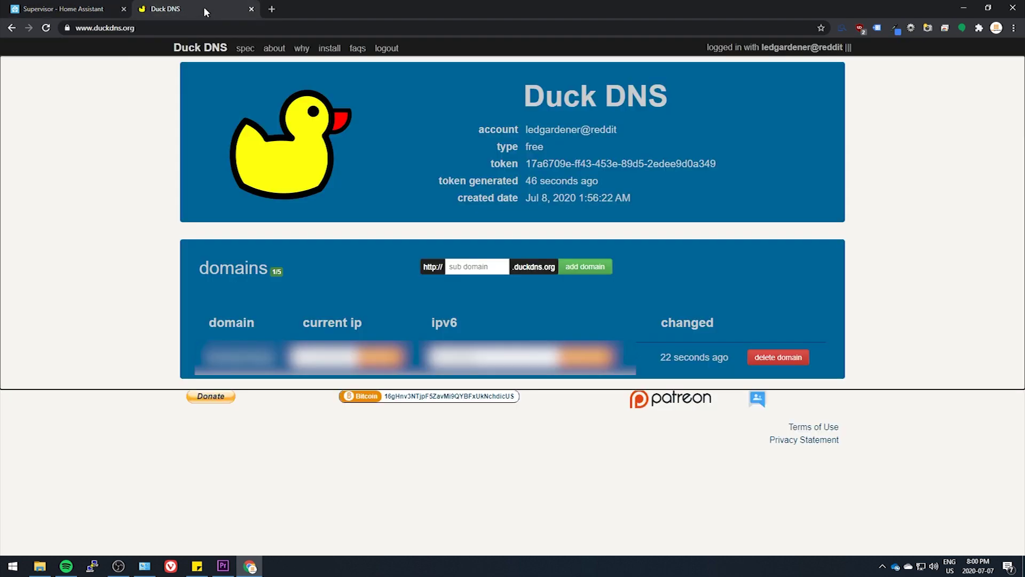
{"action": "left_click_drag", "start_coordinate": [523, 163], "coordinate": [716, 163]}
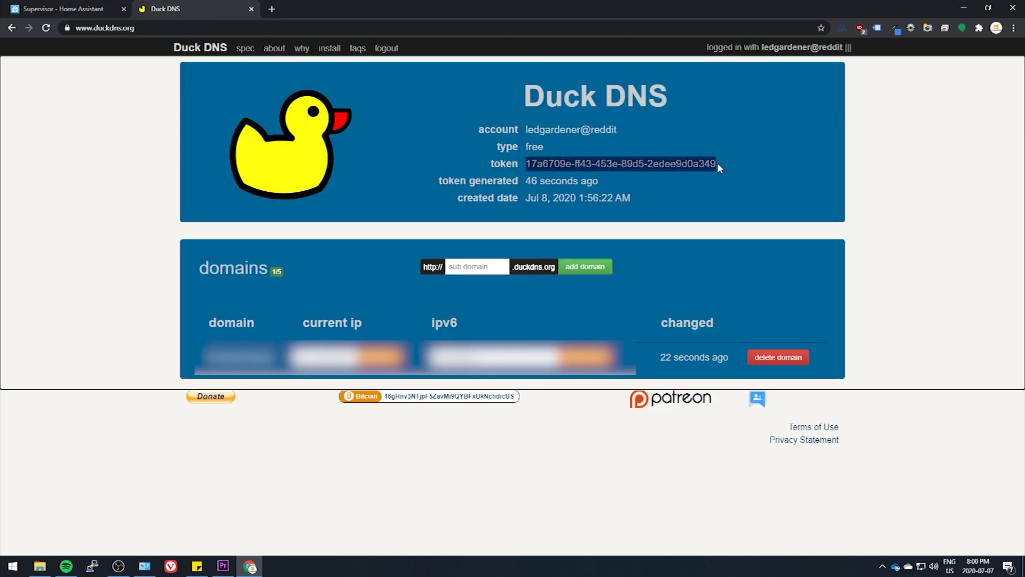
{"action": "right_click", "coordinate": [699, 166]}
{"action": "left_click", "coordinate": [704, 178]}
{"action": "left_click", "coordinate": [85, 15]}
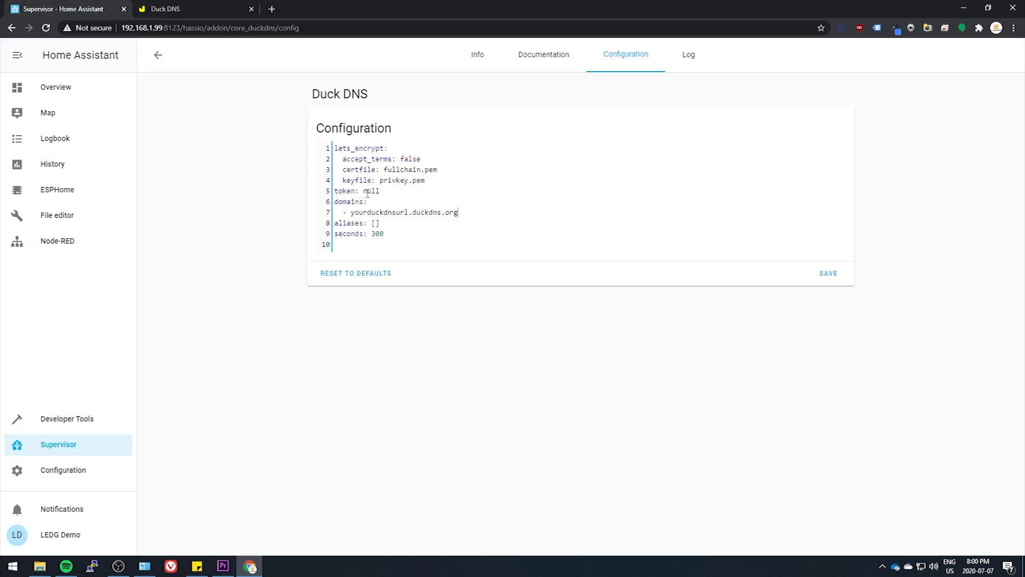
{"action": "double_click", "coordinate": [371, 191]}
{"action": "right_click", "coordinate": [371, 191]}
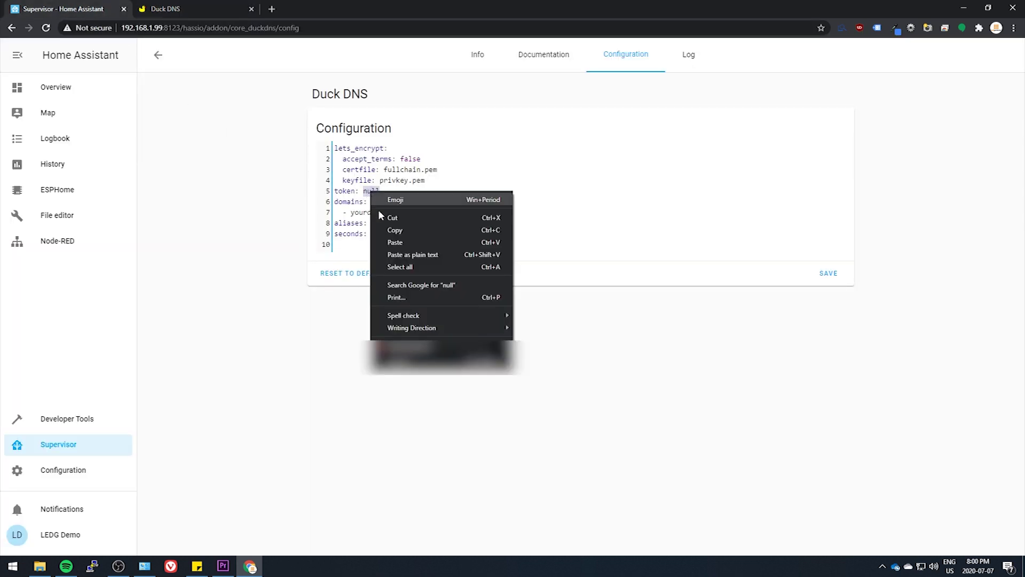
{"action": "left_click", "coordinate": [393, 242]}
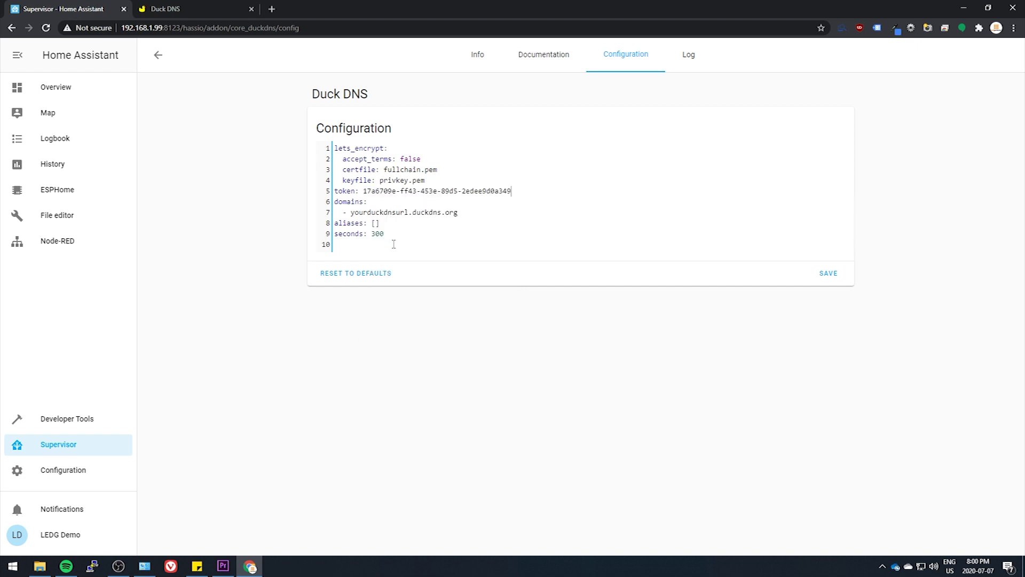
Set accept_terms to true, save the configuration, and start the Duck DNS add-on
{"action": "double_click", "coordinate": [415, 157]}
{"action": "type", "text": "true"}
{"action": "left_click", "coordinate": [831, 273]}
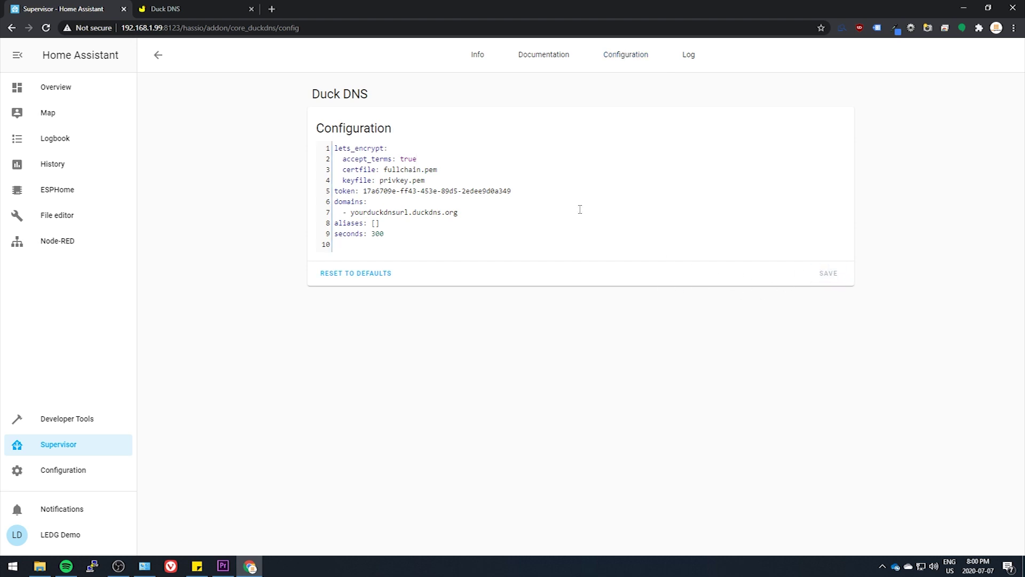
{"action": "left_click", "coordinate": [477, 54]}
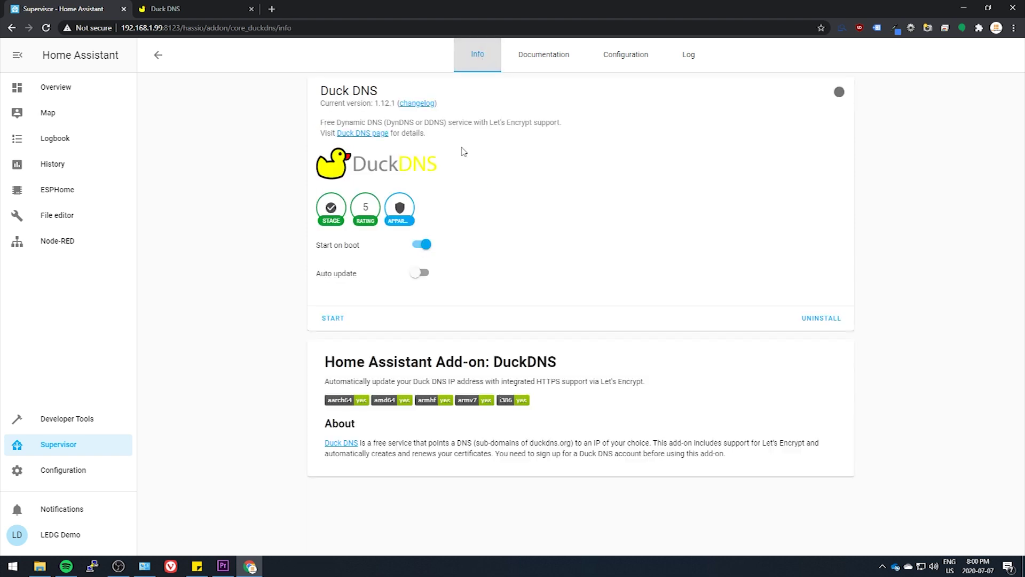
{"action": "left_click", "coordinate": [348, 322]}
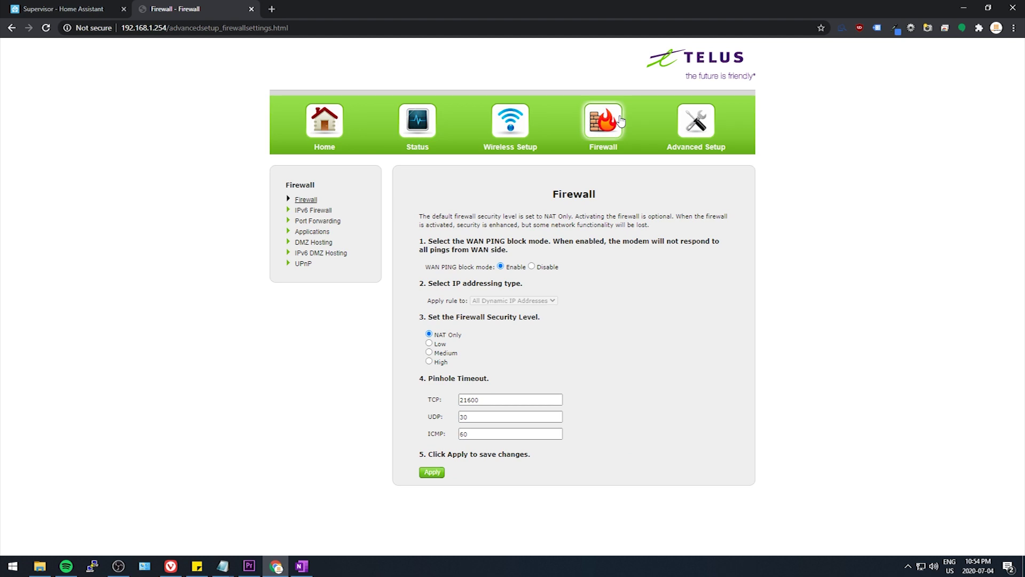
Begin a Port Forwarding rule with LAN IP 192.168.1.99
{"action": "left_click", "coordinate": [315, 222]}
{"action": "left_click", "coordinate": [530, 268]}
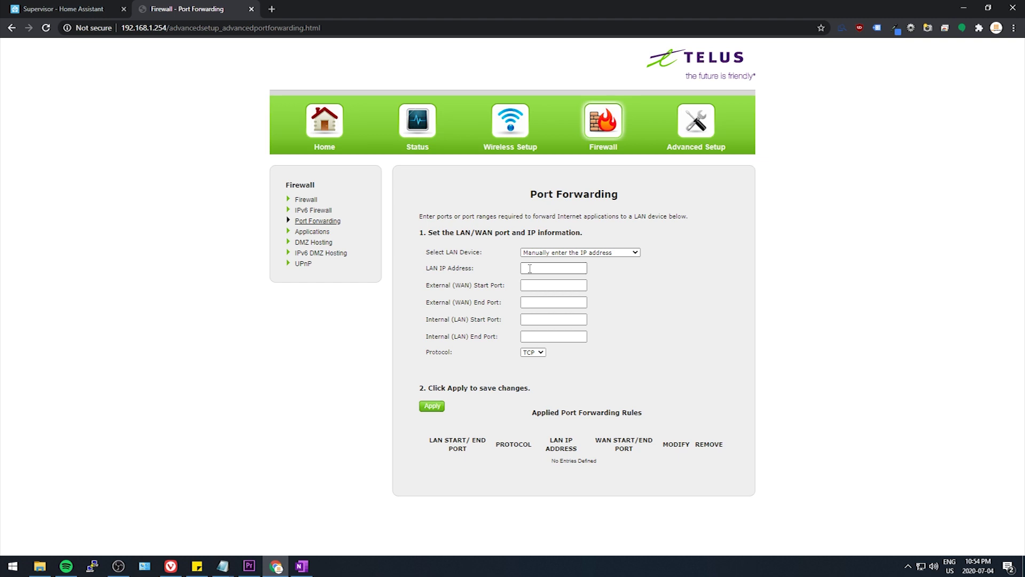
{"action": "type", "text": "192.168.1.99"}
Set the external and internal start and end ports all to 443
{"action": "left_click", "coordinate": [542, 289]}
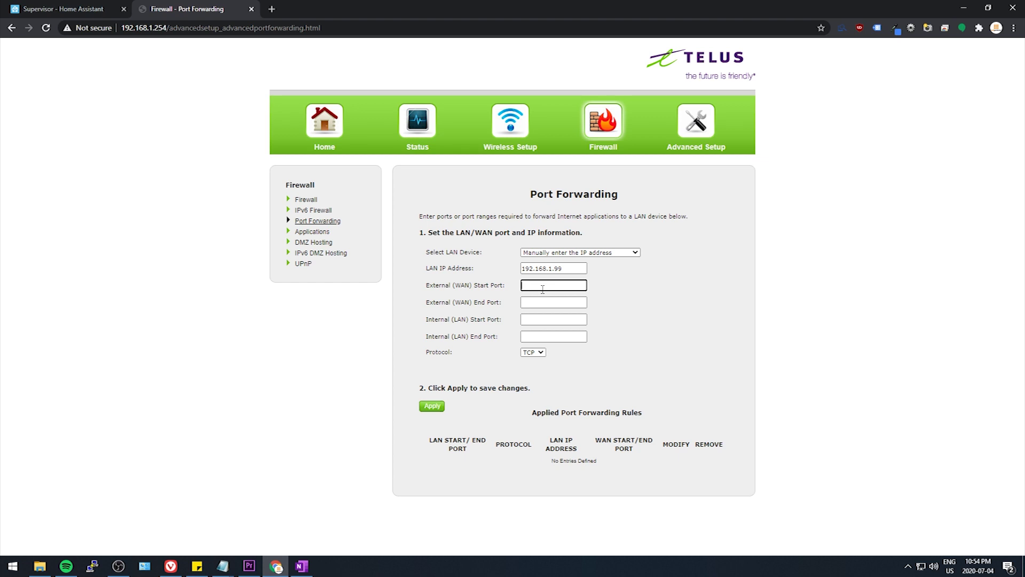
{"action": "type", "text": "443"}
{"action": "key", "text": "Tab"}
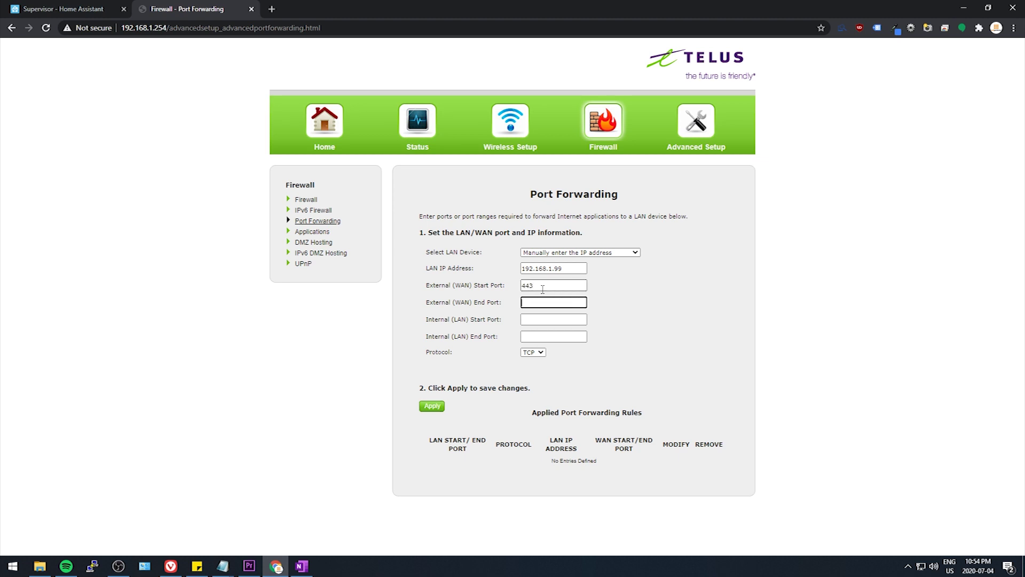
{"action": "type", "text": "443"}
{"action": "key", "text": "Tab"}
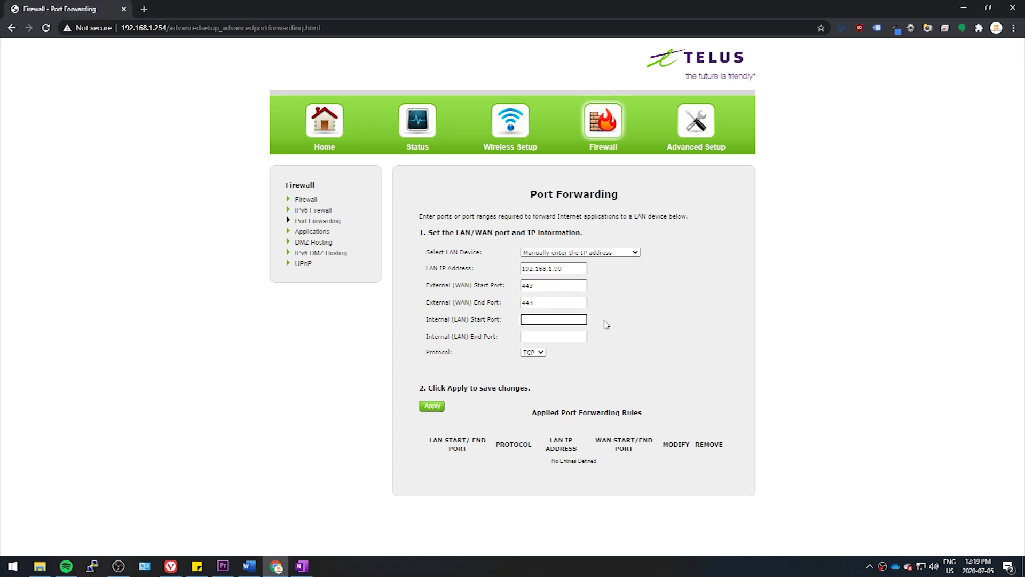
{"action": "type", "text": "443"}
{"action": "key", "text": "Tab"}
{"action": "type", "text": "443"}
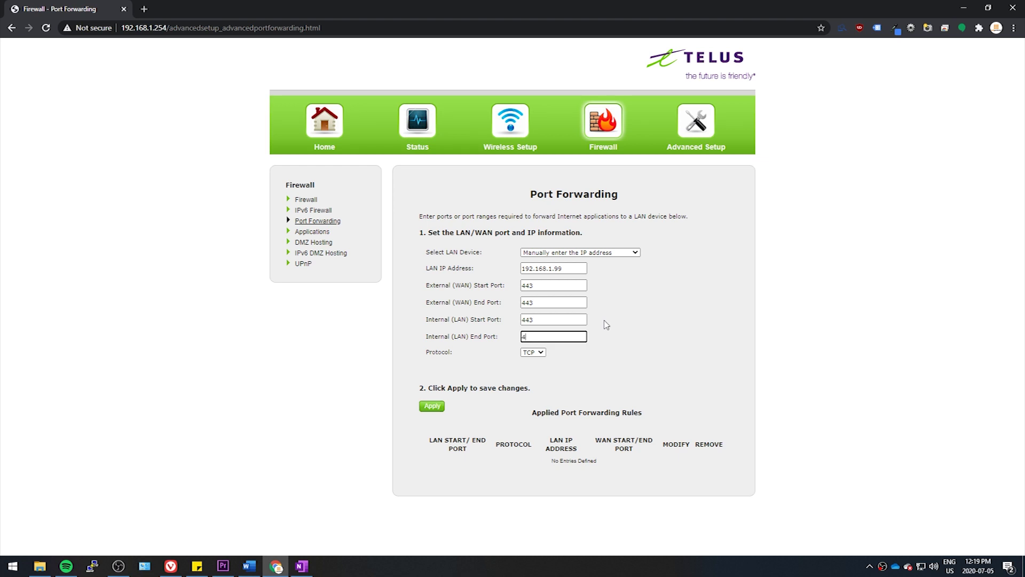
Keep TCP as the protocol and apply the port forwarding rule
{"action": "left_click", "coordinate": [542, 353]}
{"action": "left_click", "coordinate": [533, 361]}
{"action": "left_click", "coordinate": [432, 406]}
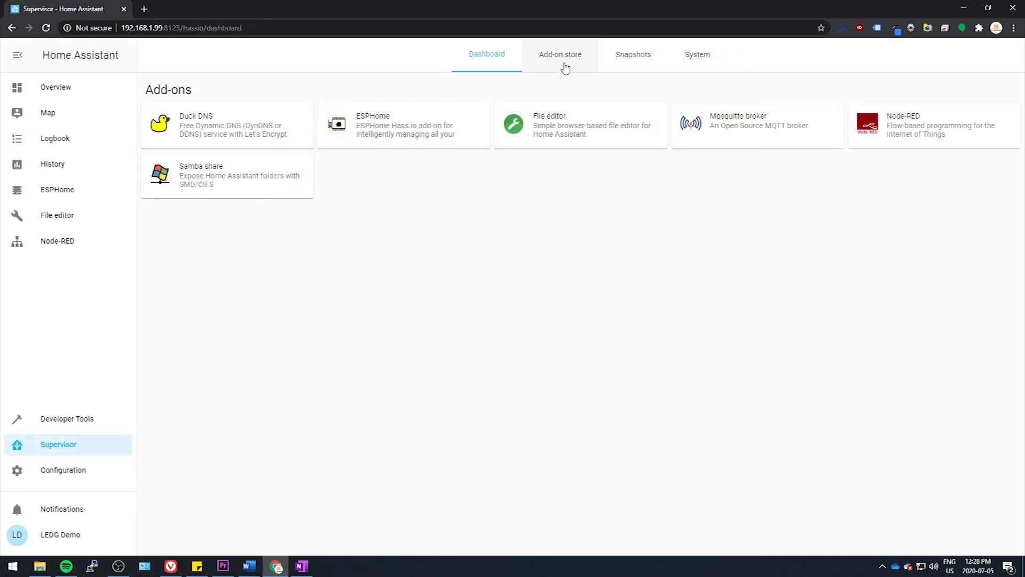
{"action": "left_click", "coordinate": [566, 58]}
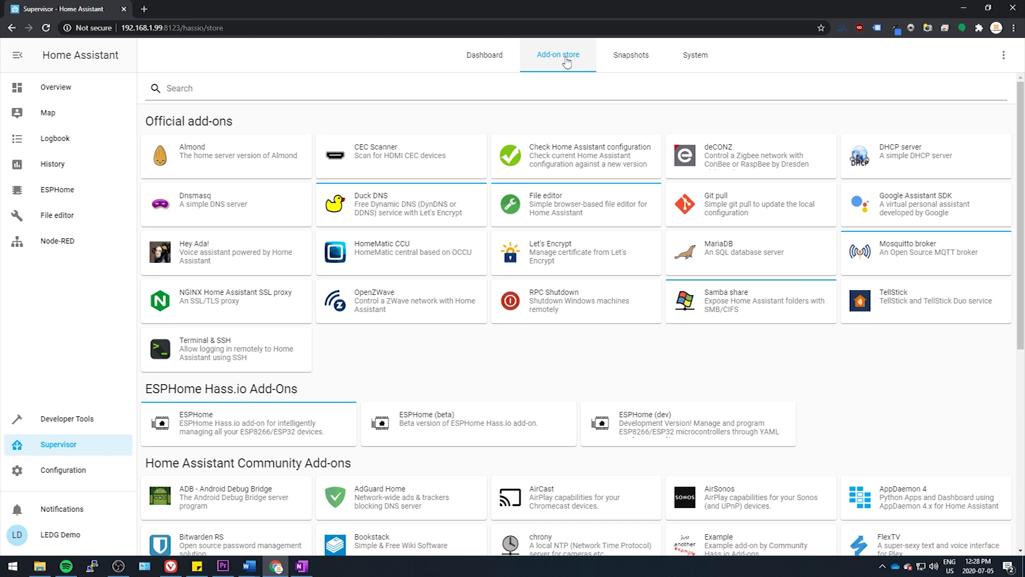
Install the NGINX SSL proxy add-on and set its domain to yourduckdnsurl.duckdns.org
{"action": "left_click", "coordinate": [194, 301]}
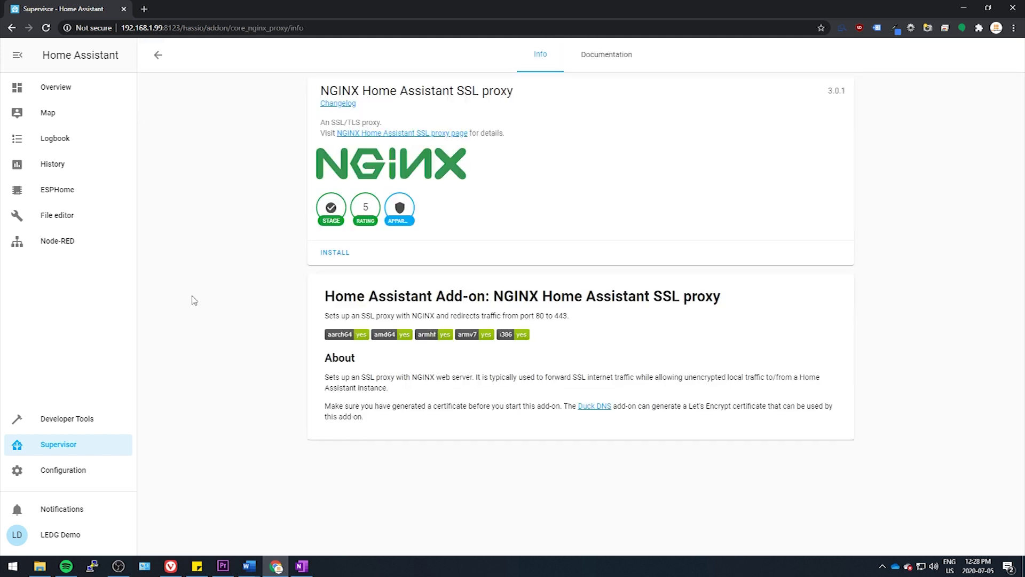
{"action": "left_click", "coordinate": [332, 254]}
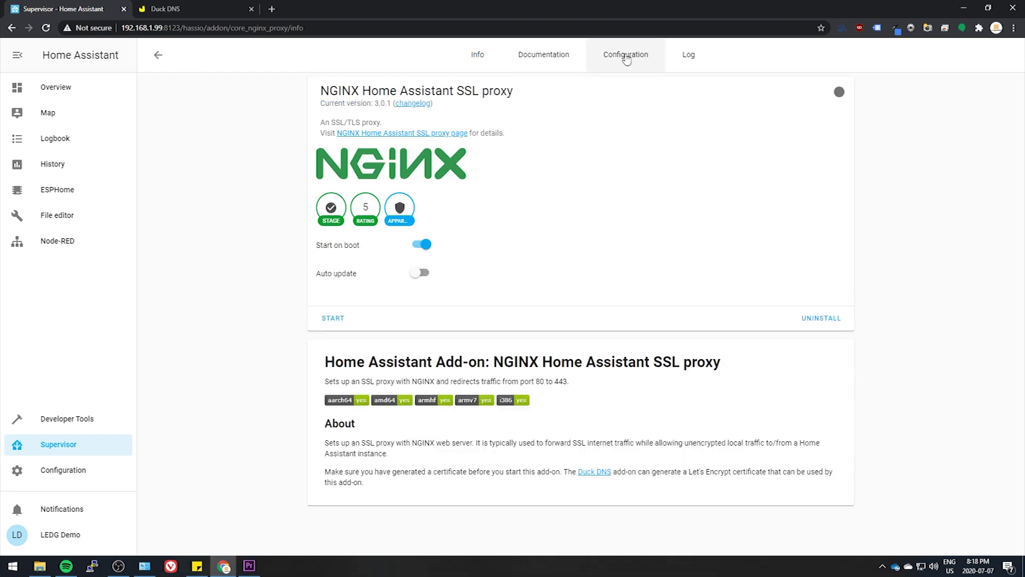
{"action": "left_click", "coordinate": [626, 59]}
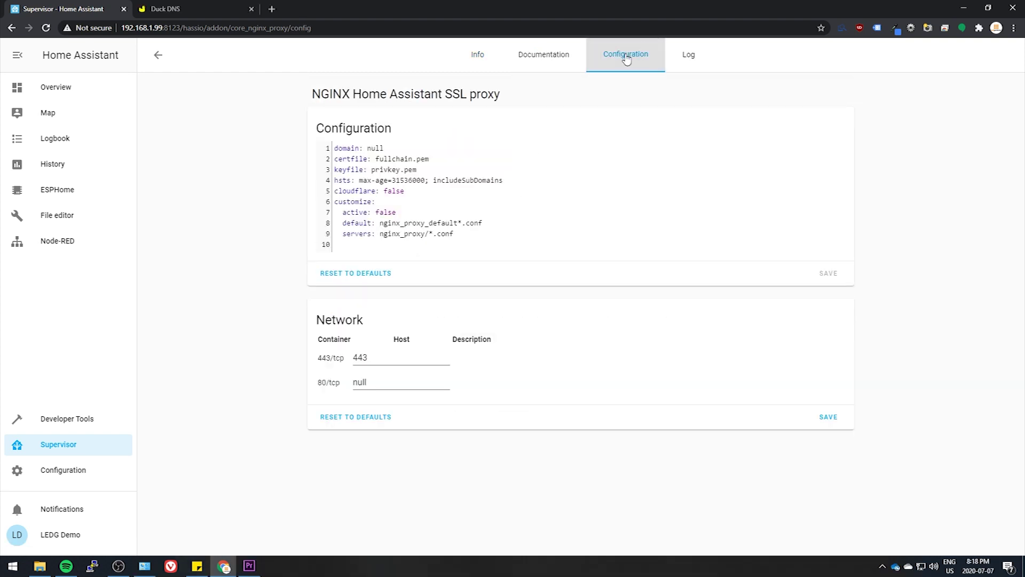
{"action": "double_click", "coordinate": [375, 148]}
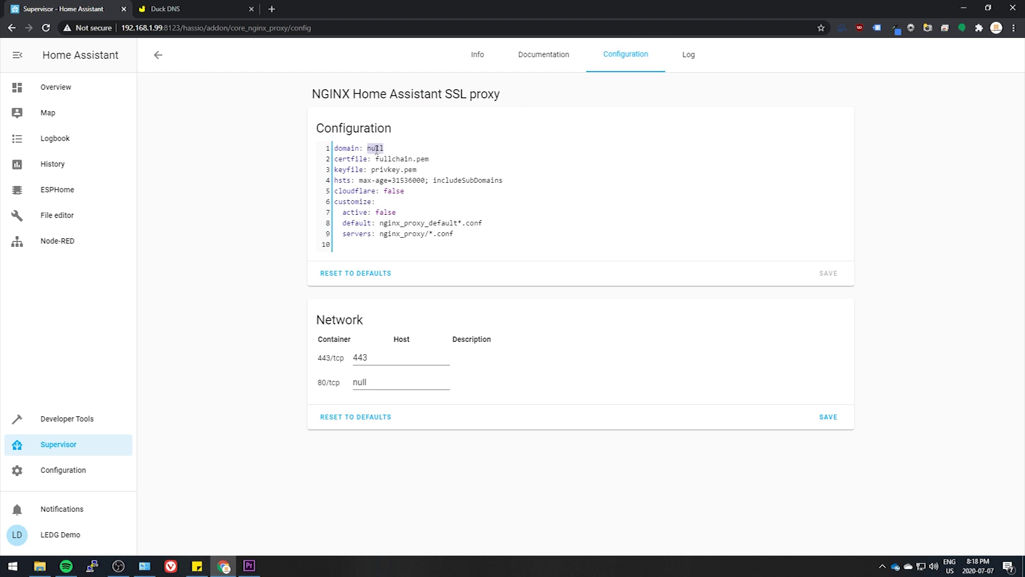
{"action": "right_click", "coordinate": [376, 150]}
{"action": "left_click", "coordinate": [401, 201]}
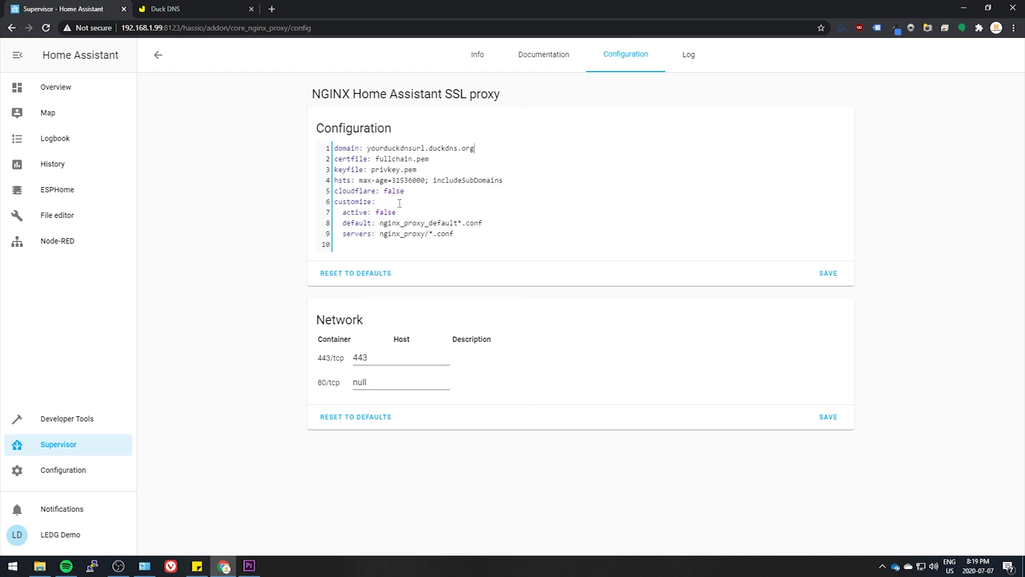
Save the NGINX proxy configuration and return to the add-on's info page
{"action": "left_click", "coordinate": [827, 274]}
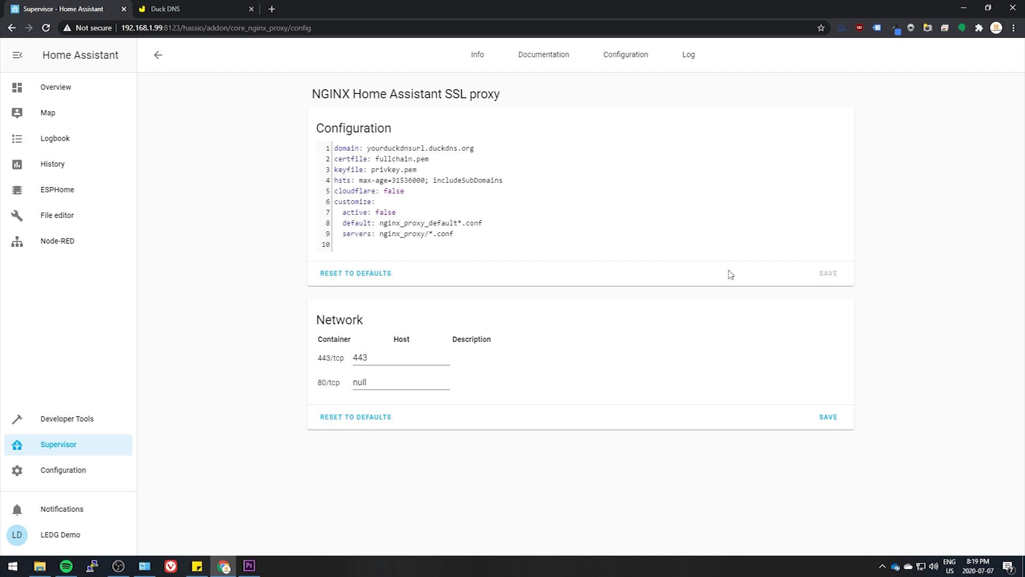
{"action": "left_click", "coordinate": [473, 66]}
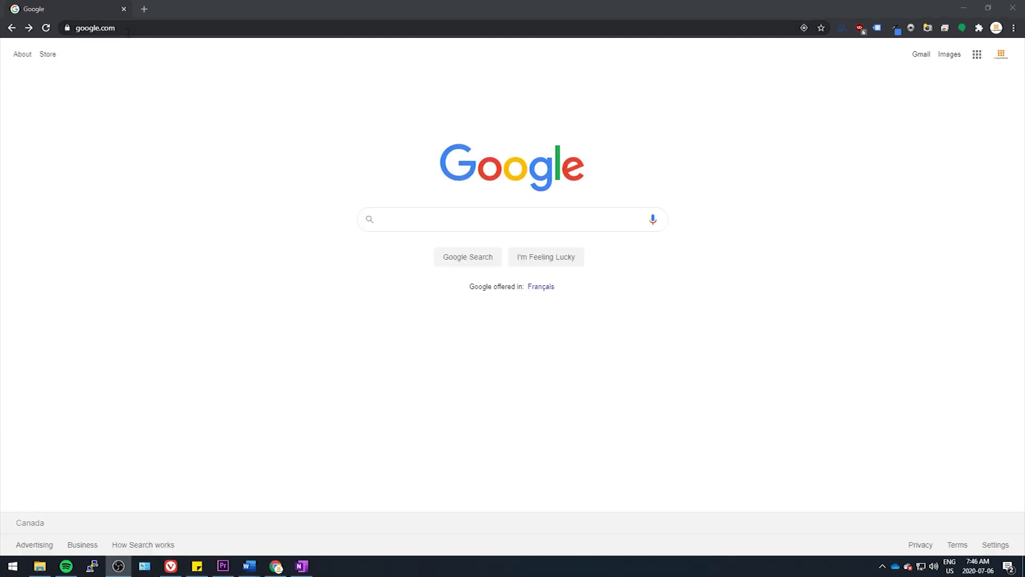
{"action": "left_click", "coordinate": [127, 29]}
Load Home Assistant at homeassistant.local:8123, then again at 192.168.1.99:8123
{"action": "type", "text": "ho"}
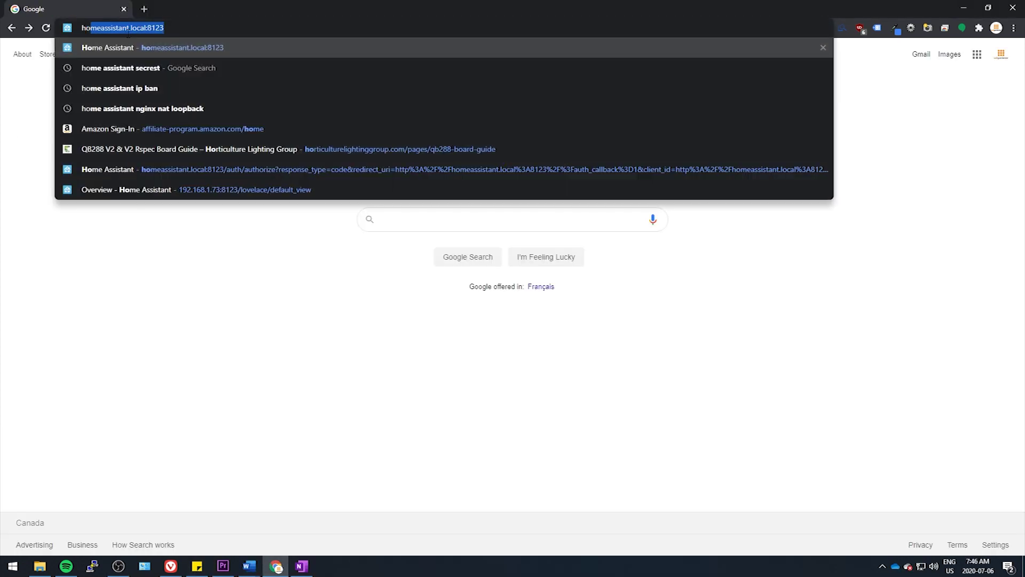
{"action": "type", "text": "meassistant.local:8123"}
{"action": "key", "text": "Return"}
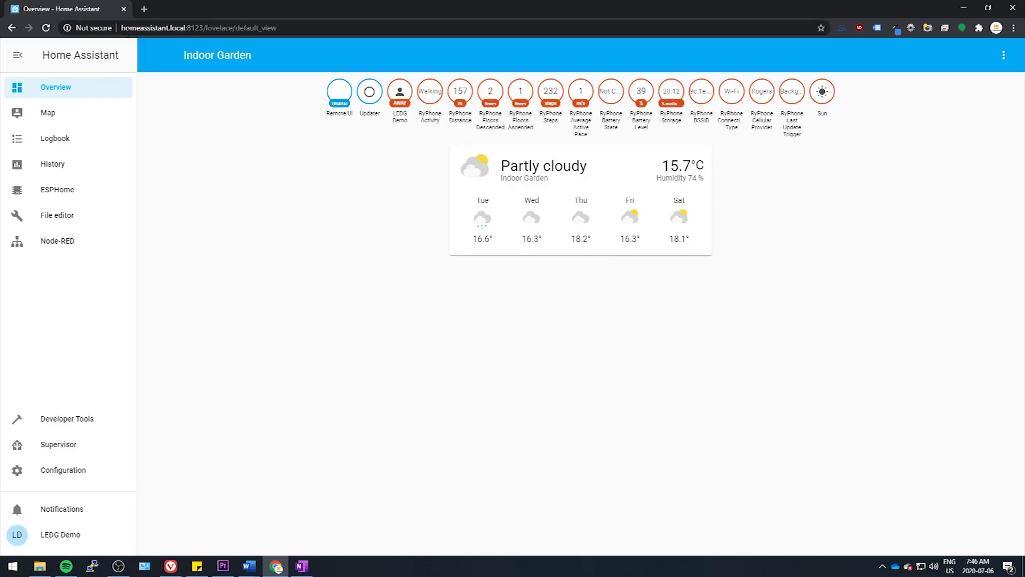
{"action": "left_click", "coordinate": [293, 33]}
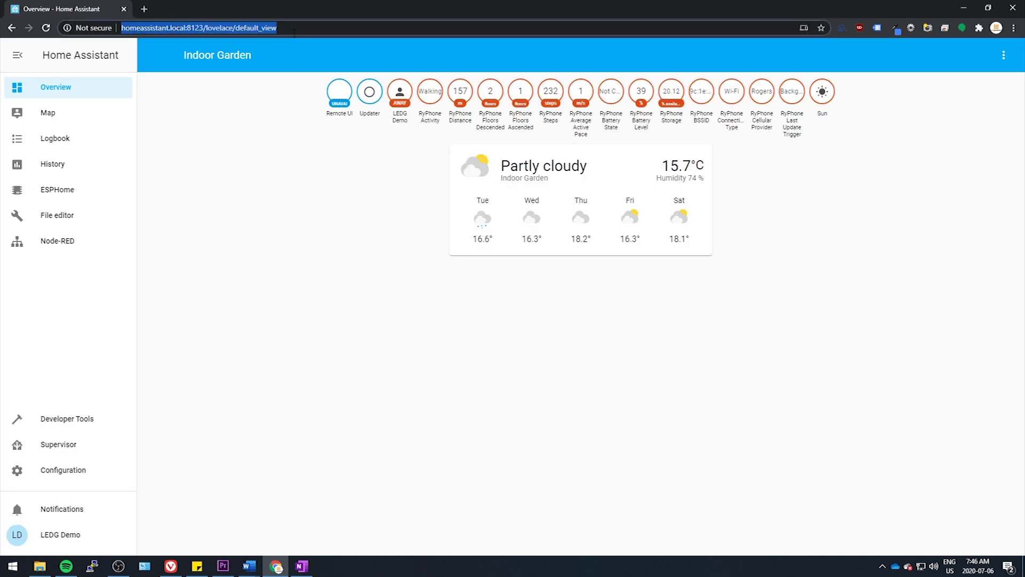
{"action": "type", "text": "192.168"}
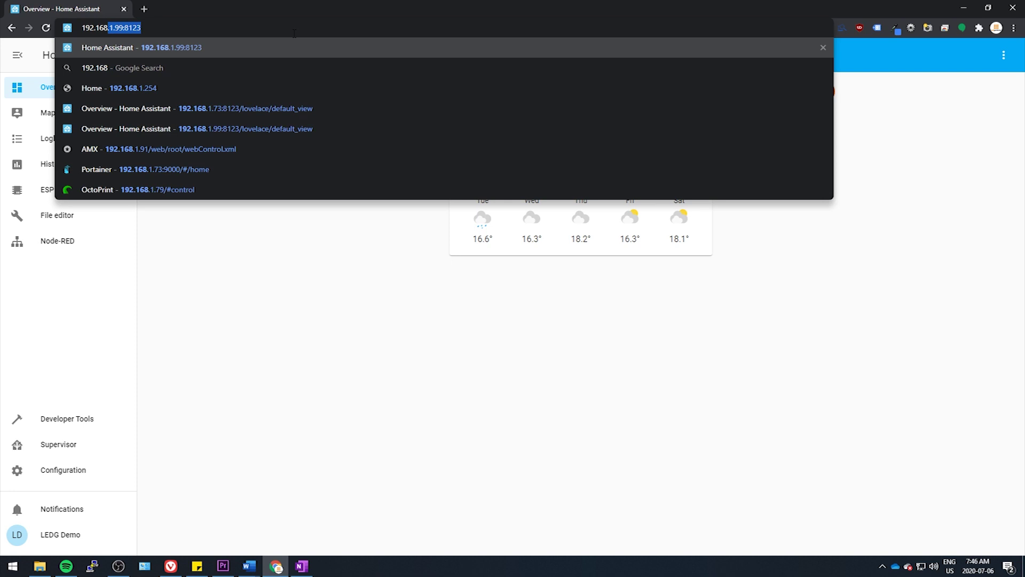
{"action": "key", "text": "Return"}
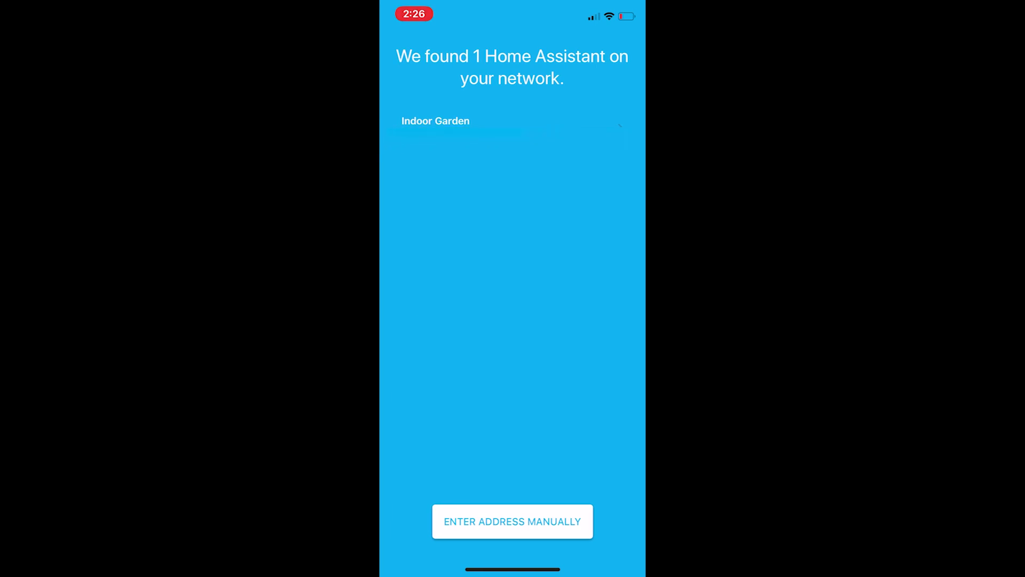
{"action": "left_click", "coordinate": [512, 521]}
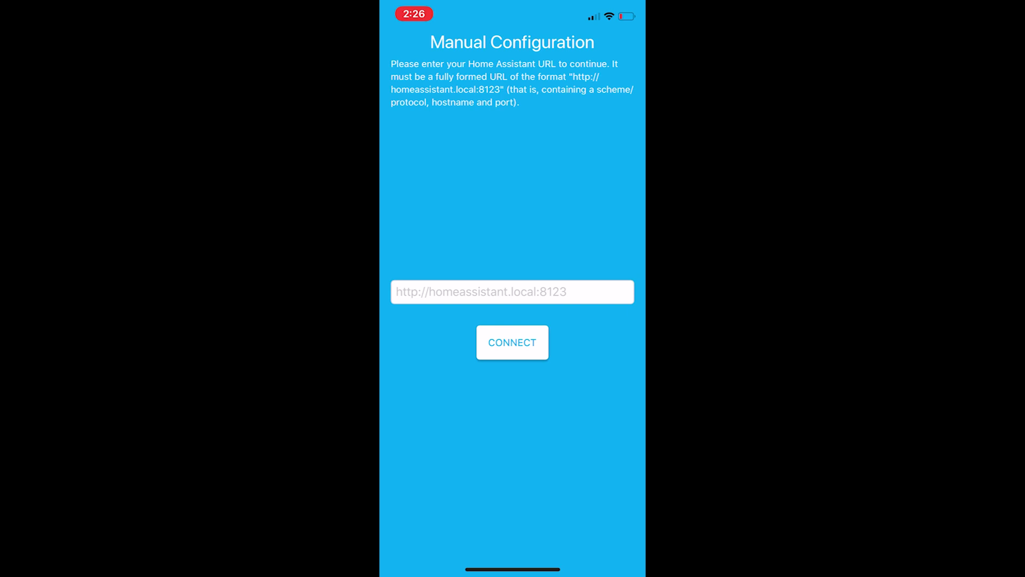
{"action": "left_click", "coordinate": [512, 292]}
{"action": "type", "text": "http"}
{"action": "left_click", "coordinate": [396, 505]}
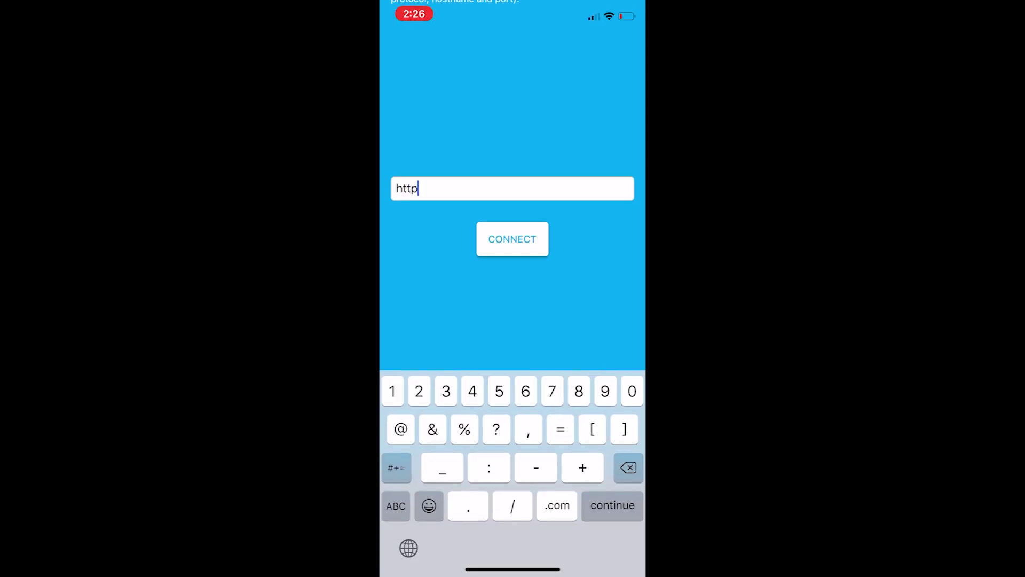
{"action": "type", "text": "://192.168.1.9"}
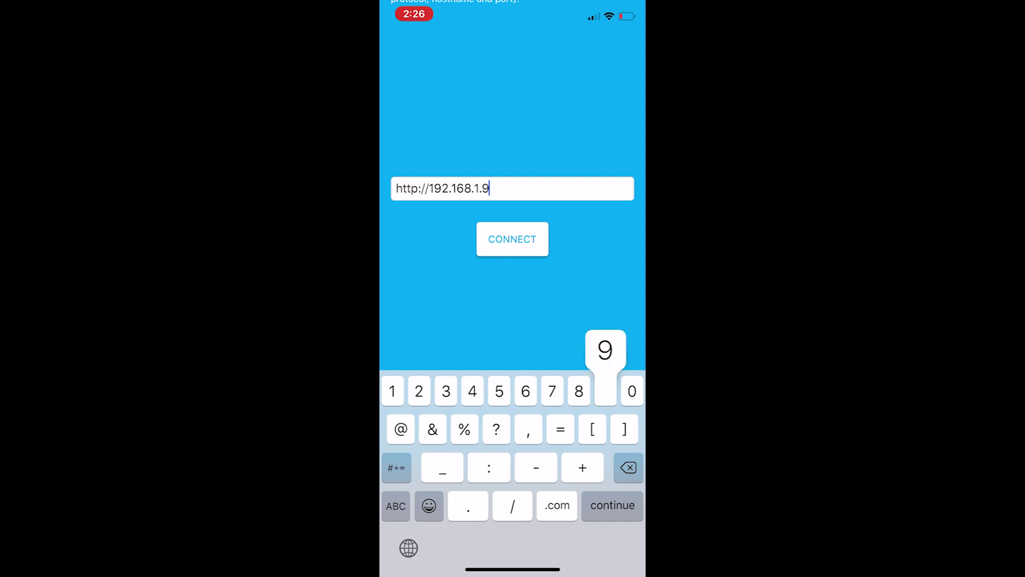
{"action": "type", "text": "9:812"}
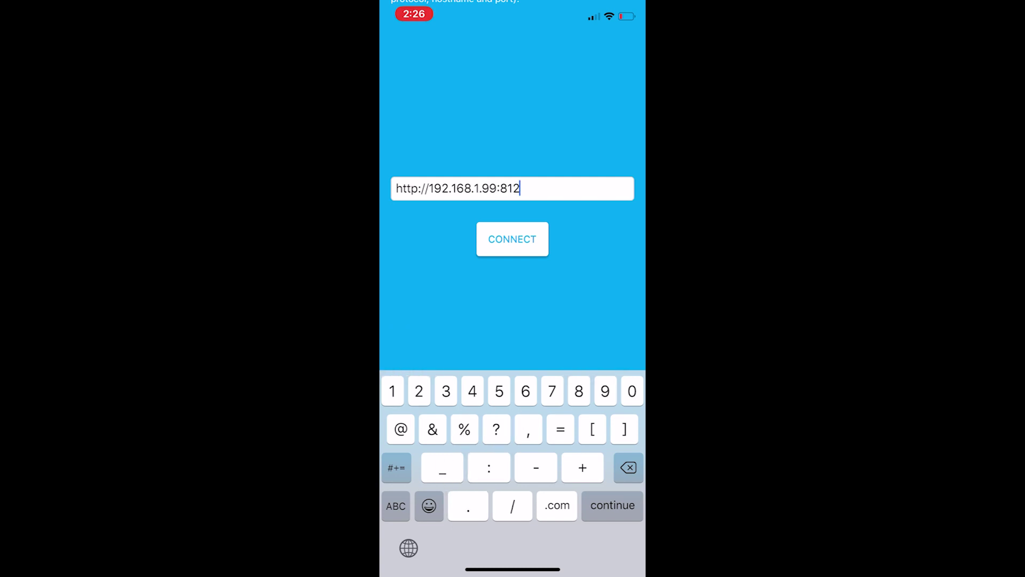
{"action": "type", "text": "3"}
{"action": "left_click", "coordinate": [512, 239]}
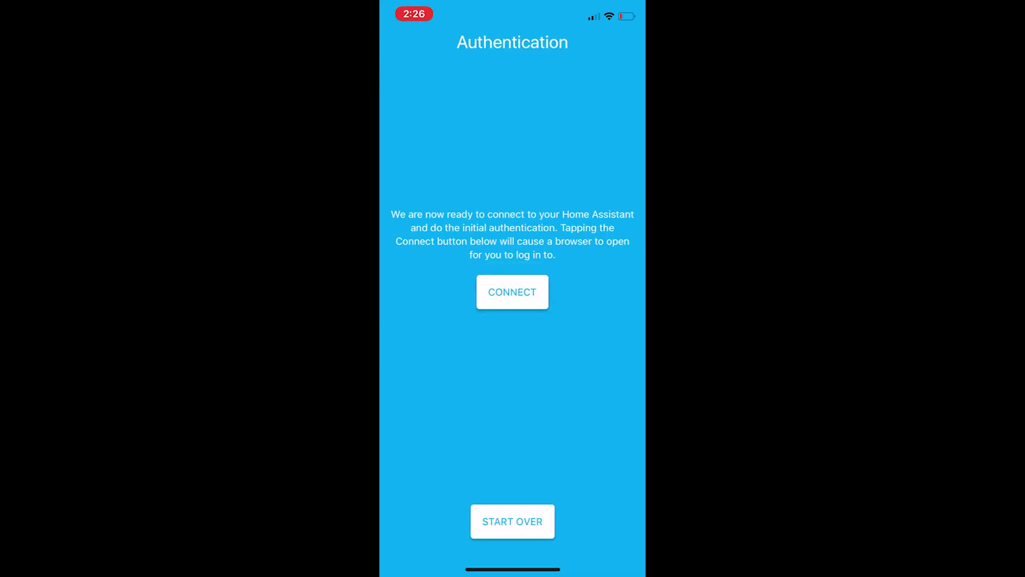
Log in with the account username and password, then accept the app permissions
{"action": "left_click", "coordinate": [512, 292]}
{"action": "left_click", "coordinate": [561, 334]}
{"action": "left_click", "coordinate": [515, 202]}
{"action": "type", "text": "ledg"}
{"action": "left_click", "coordinate": [480, 256]}
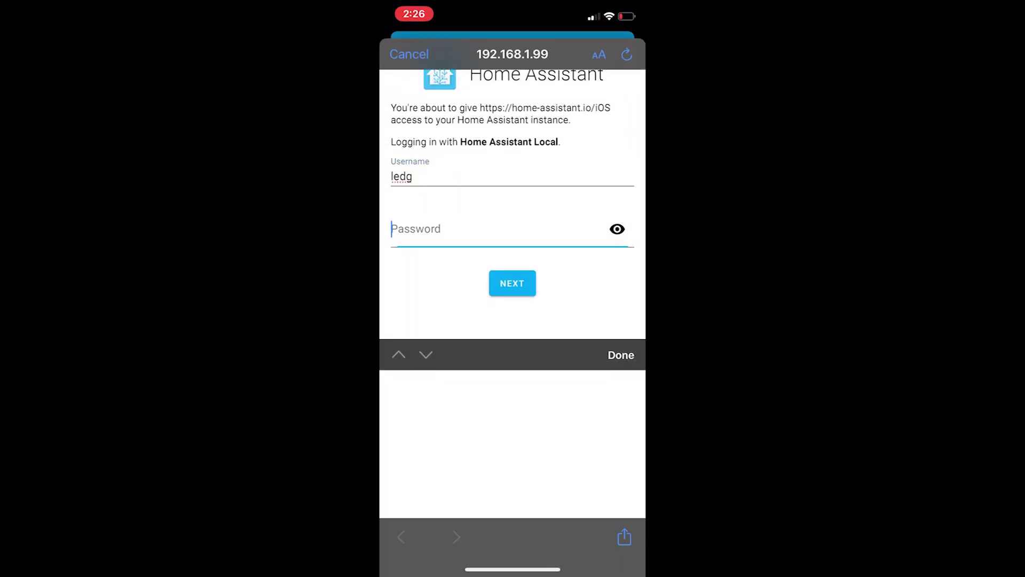
{"action": "type", "text": "somepassword"}
{"action": "left_click", "coordinate": [621, 355]}
{"action": "left_click", "coordinate": [616, 238]}
{"action": "left_click", "coordinate": [513, 293]}
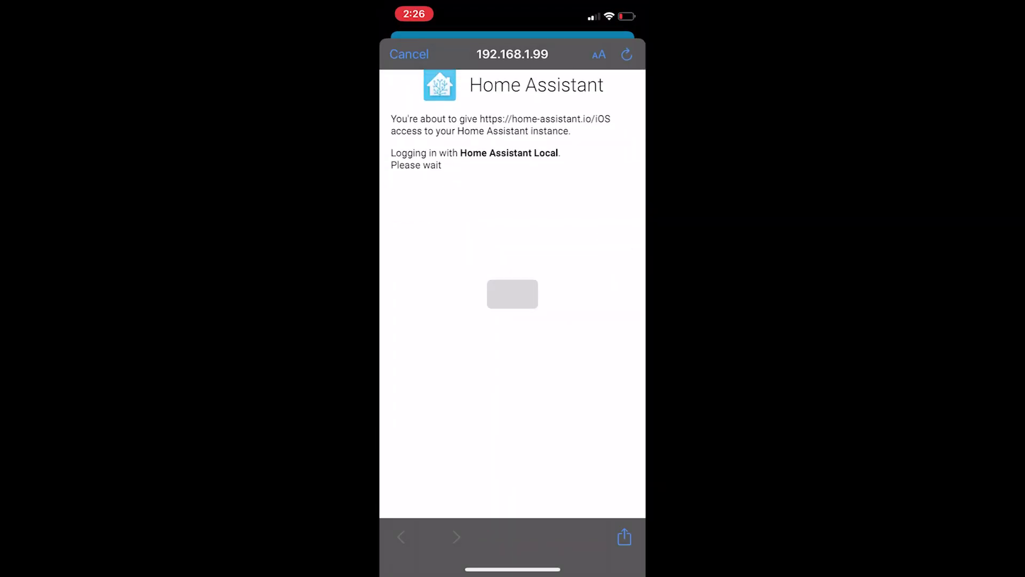
{"action": "left_click", "coordinate": [527, 525]}
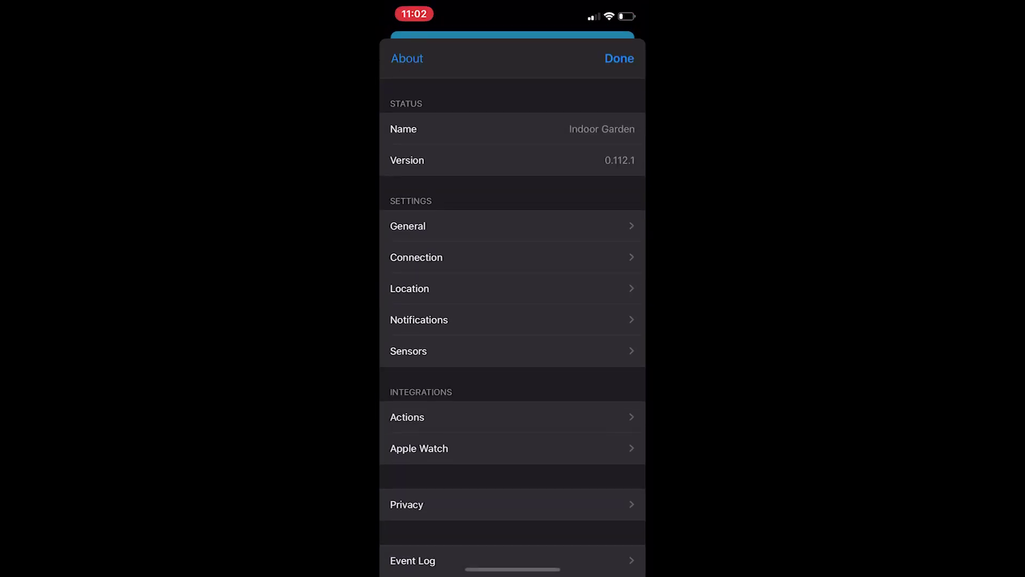
Cut the local address out of the External URL field in Connection settings
{"action": "left_click", "coordinate": [416, 257]}
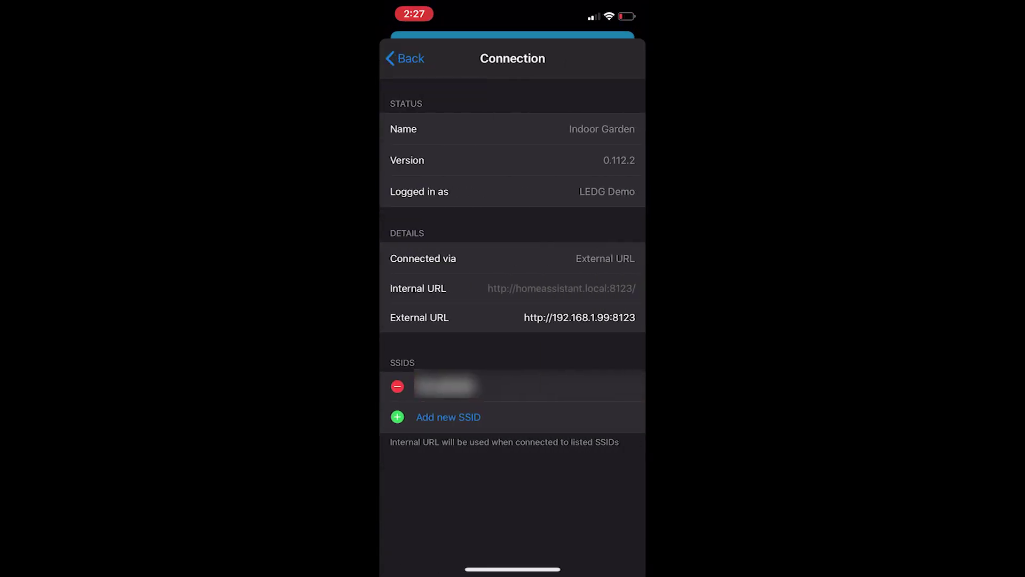
{"action": "left_click", "coordinate": [579, 318]}
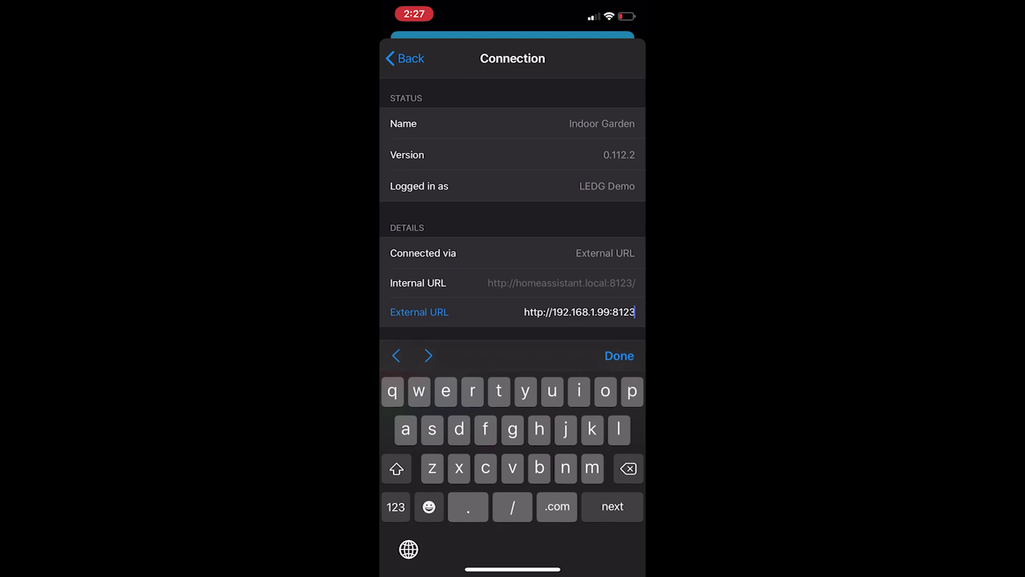
{"action": "double_click", "coordinate": [534, 312]}
{"action": "left_click_drag", "start_coordinate": [542, 321], "coordinate": [635, 322]}
{"action": "key", "text": "ctrl+c"}
{"action": "left_click", "coordinate": [442, 279]}
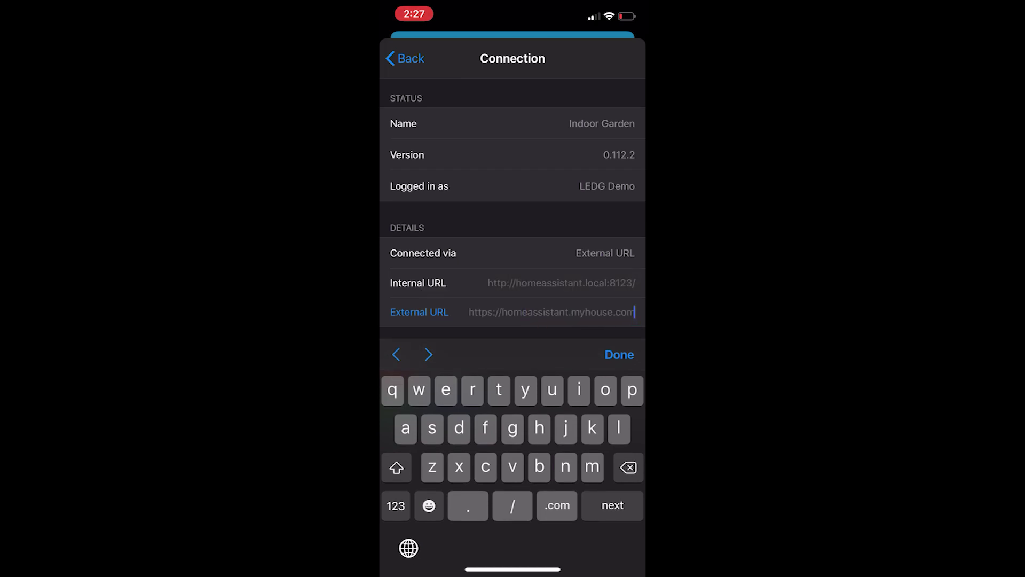
{"action": "left_click", "coordinate": [397, 355]}
{"action": "left_click", "coordinate": [620, 354]}
{"action": "left_click", "coordinate": [512, 325]}
Paste the local address as Internal URL and the Duck DNS https address as External URL
{"action": "left_click", "coordinate": [561, 288]}
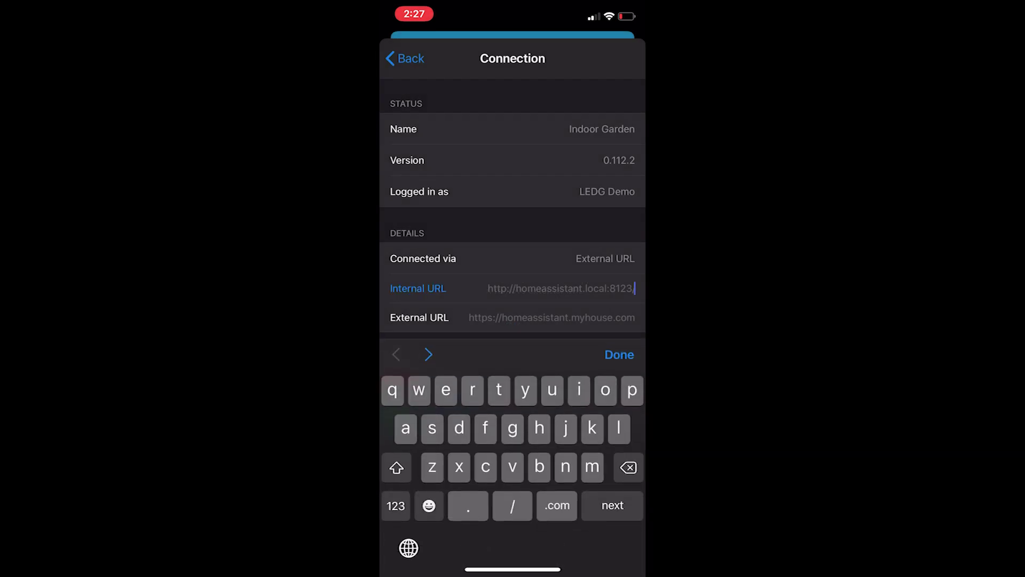
{"action": "left_click", "coordinate": [635, 288]}
{"action": "left_click", "coordinate": [612, 257]}
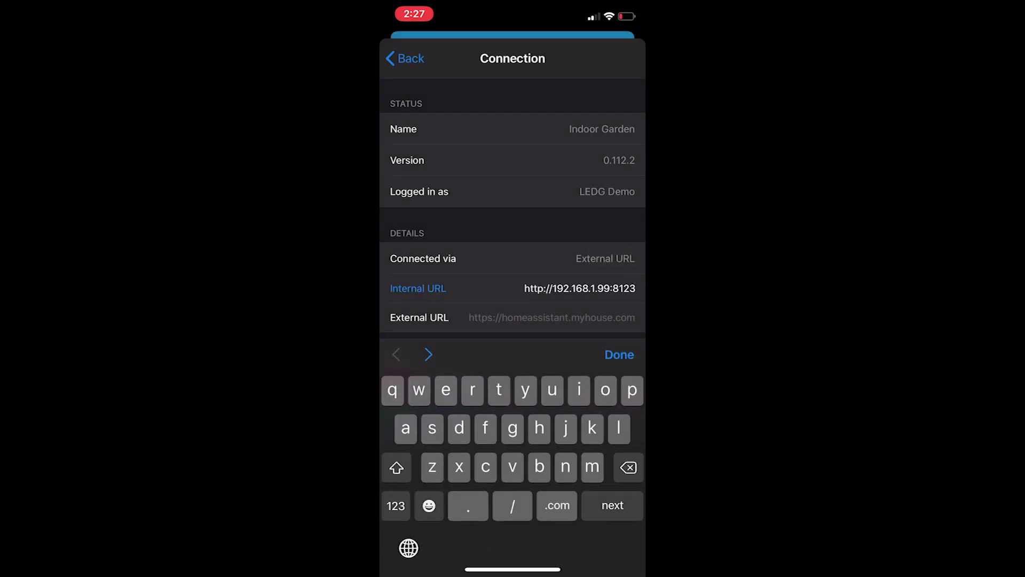
{"action": "left_click", "coordinate": [634, 317]}
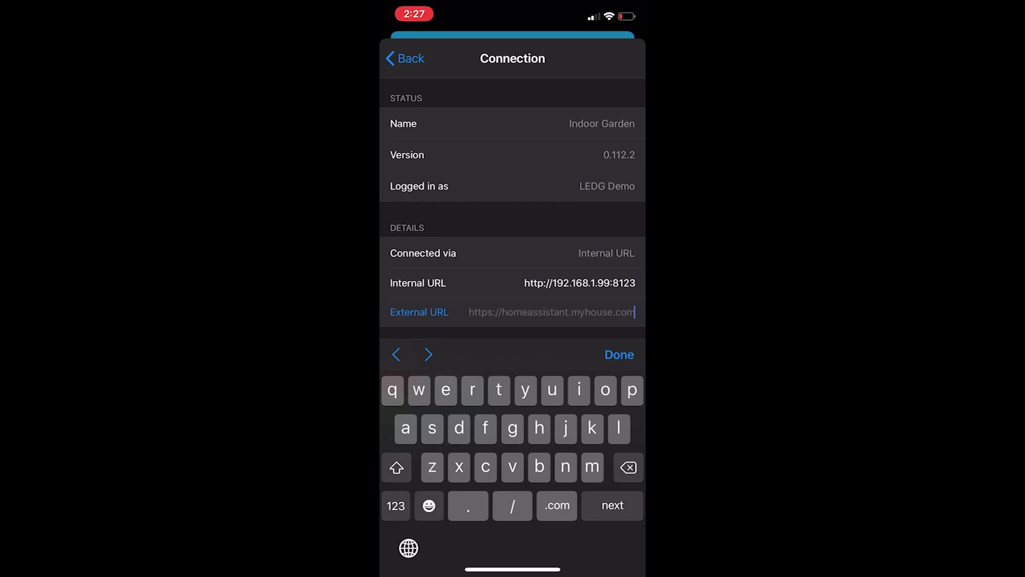
{"action": "type", "text": "https://yourduckdnsurl.duckdns.org"}
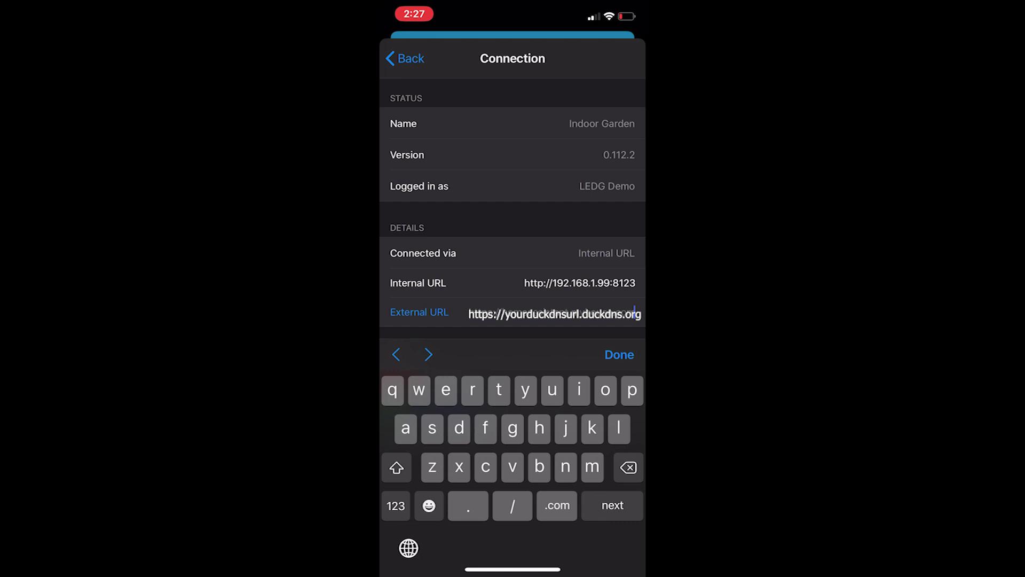
{"action": "key", "text": "Return"}
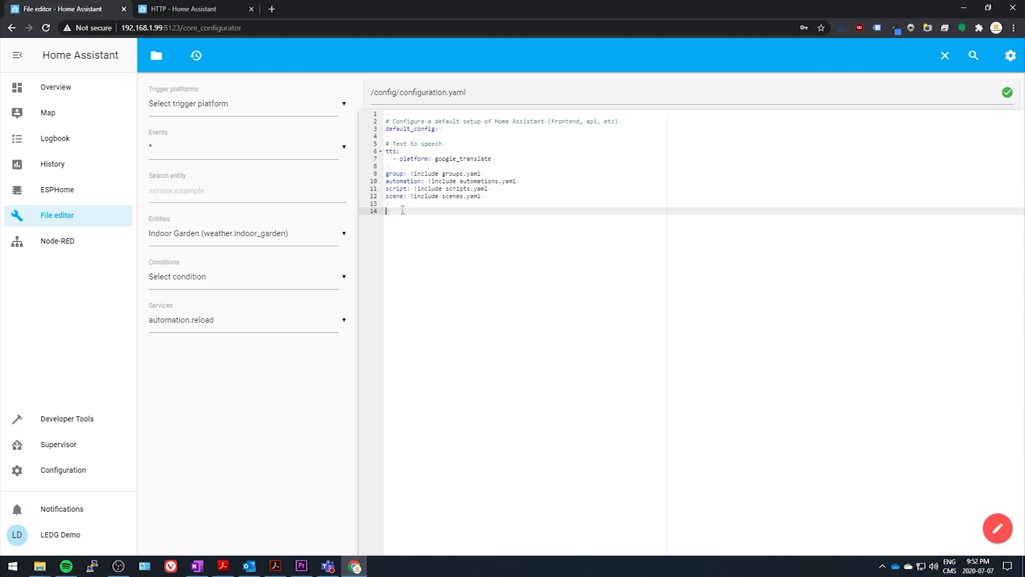
Copy the sample http block from the HTTP docs into configuration.yaml
{"action": "left_click", "coordinate": [214, 9]}
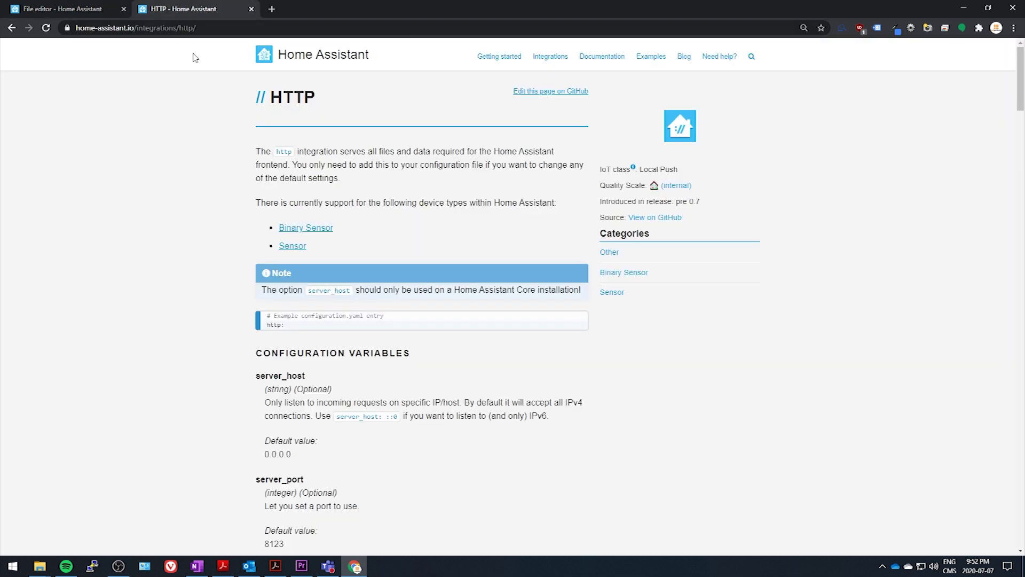
{"action": "scroll", "coordinate": [169, 299], "scroll_direction": "down", "scroll_amount": 1}
{"action": "scroll", "coordinate": [169, 300], "scroll_direction": "down", "scroll_amount": 20}
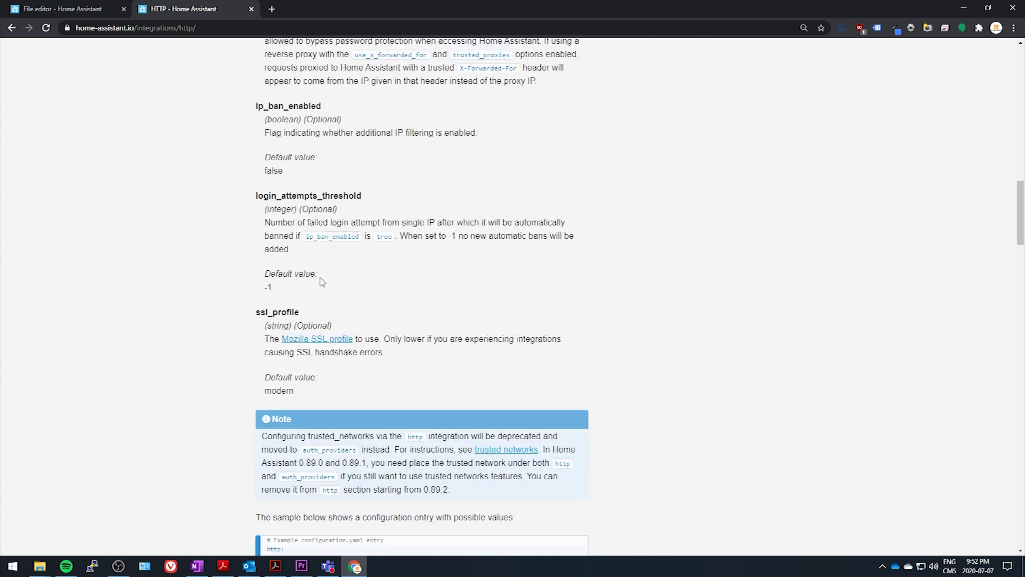
{"action": "scroll", "coordinate": [327, 278], "scroll_direction": "down", "scroll_amount": 2}
{"action": "left_click_drag", "start_coordinate": [368, 360], "coordinate": [268, 258]}
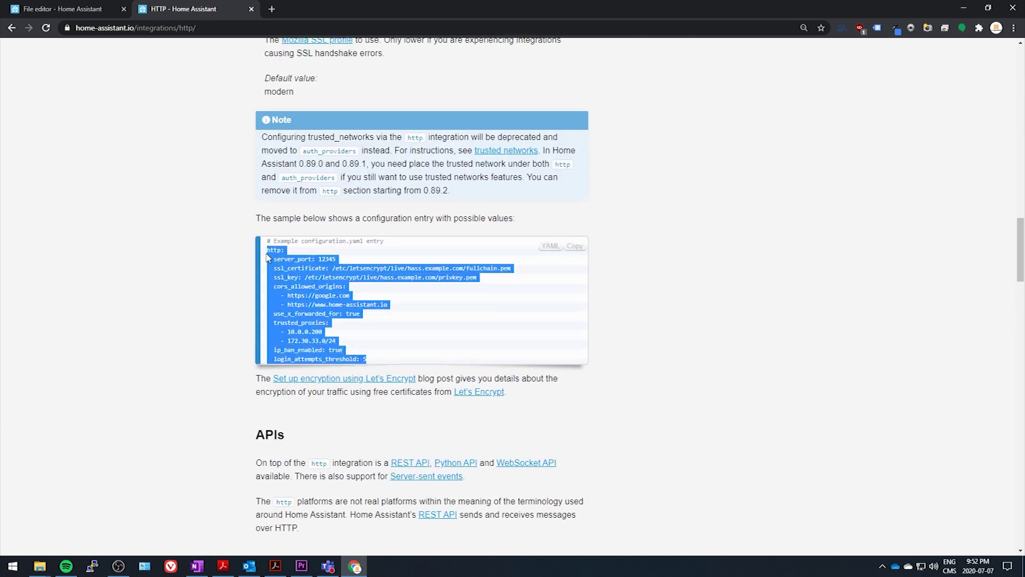
{"action": "right_click", "coordinate": [306, 278]}
{"action": "left_click", "coordinate": [318, 286]}
{"action": "left_click", "coordinate": [85, 10]}
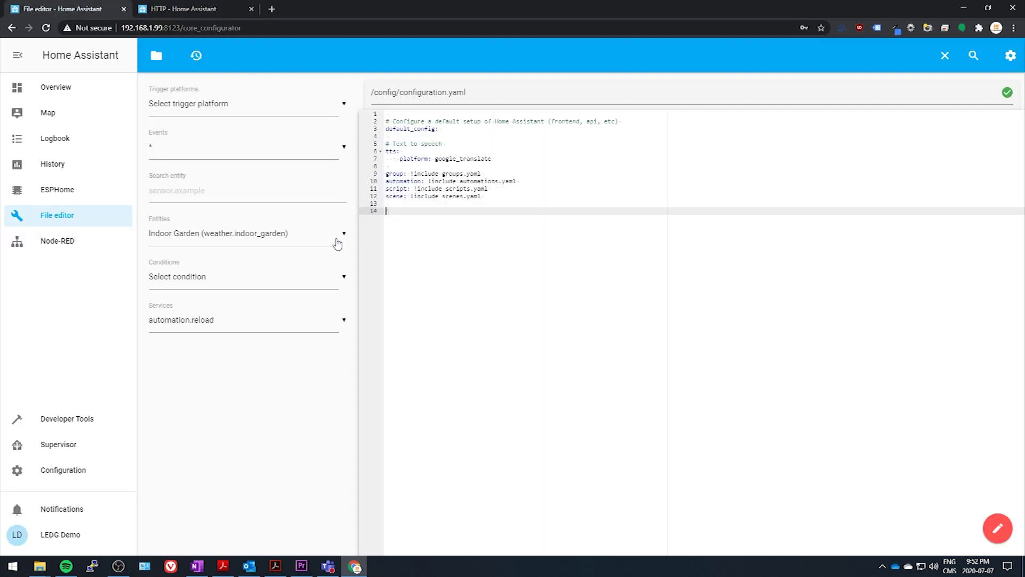
{"action": "key", "text": "ctrl+v"}
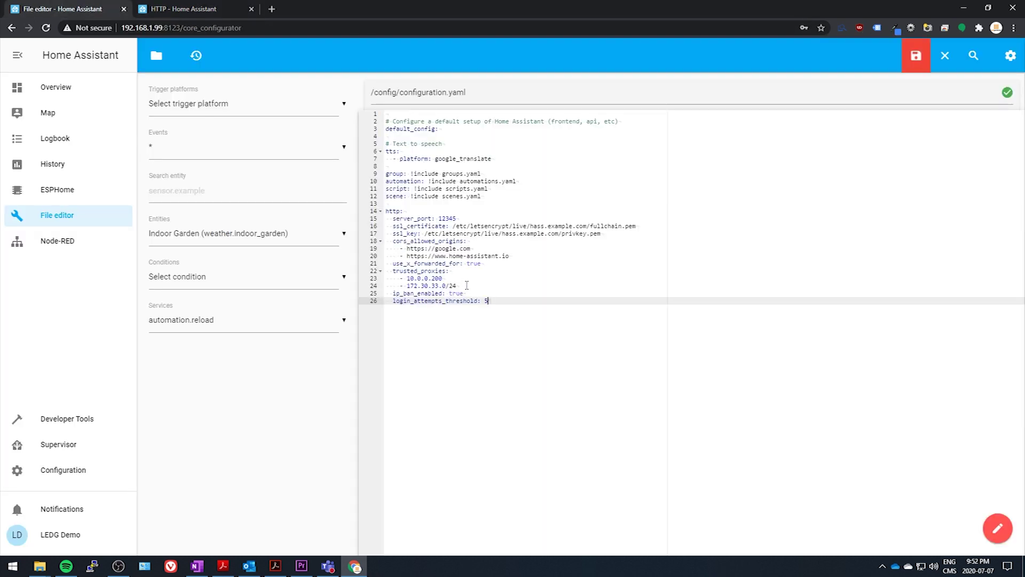
Keep only ip_ban_enabled and login_attempts_threshold, set the threshold to 3, and save
{"action": "left_click_drag", "start_coordinate": [467, 284], "coordinate": [371, 220]}
{"action": "key", "text": "BackSpace"}
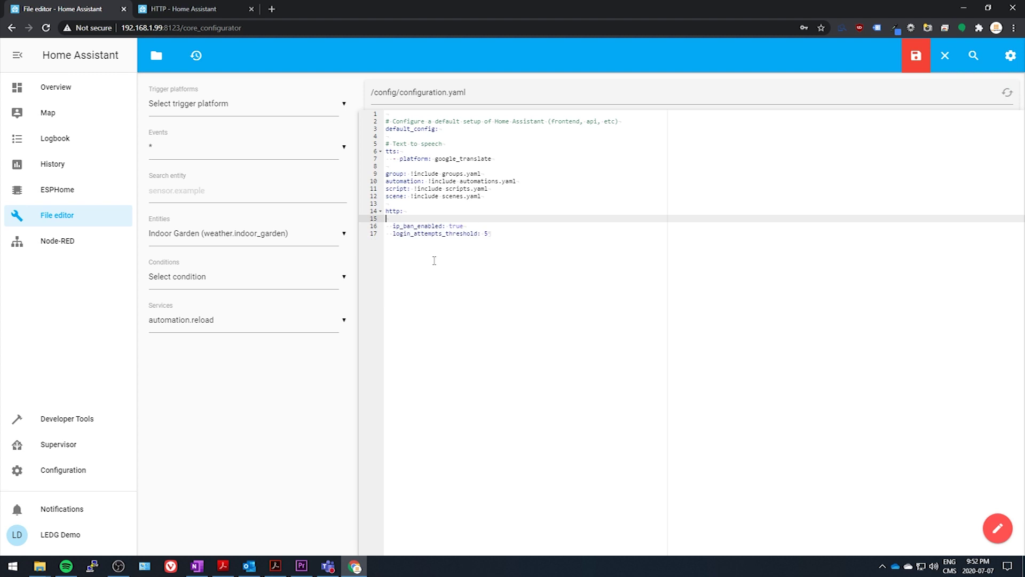
{"action": "key", "text": "BackSpace"}
{"action": "left_click", "coordinate": [492, 229]}
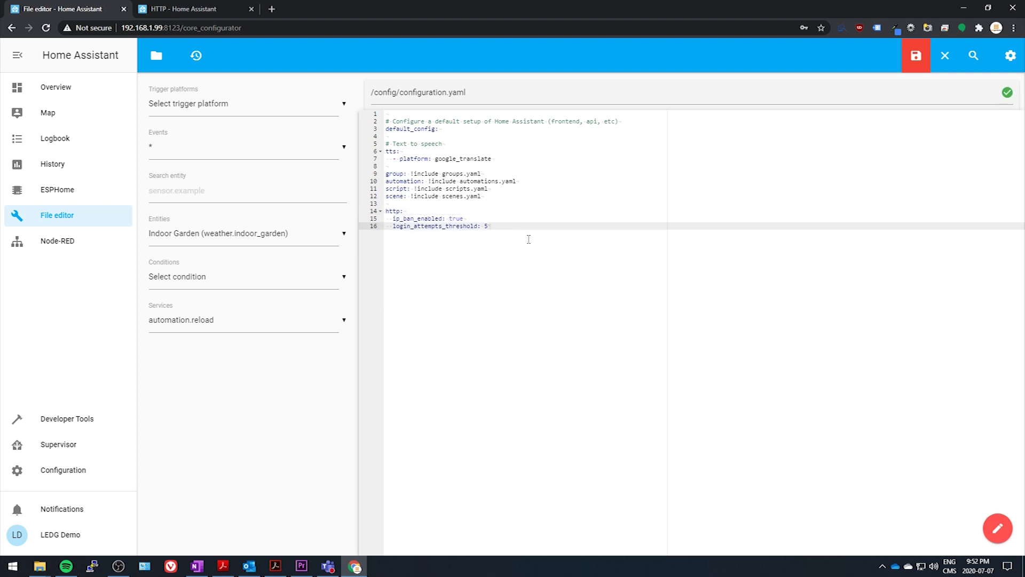
{"action": "key", "text": "BackSpace"}
{"action": "type", "text": "3"}
{"action": "left_click", "coordinate": [918, 63]}
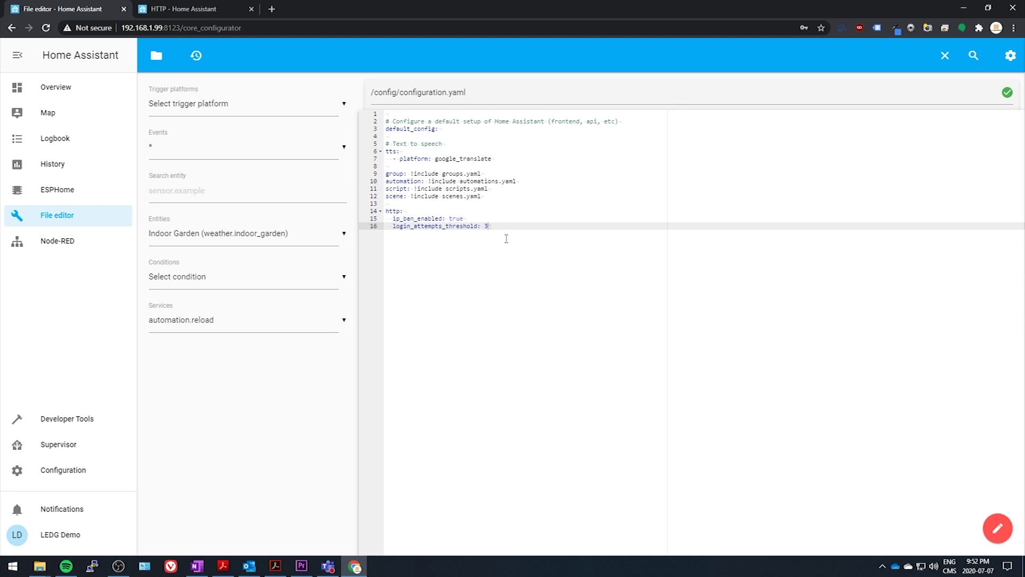
{"action": "left_click", "coordinate": [63, 470]}
Check the configuration in Server Controls and restart the Home Assistant server
{"action": "scroll", "coordinate": [480, 417], "scroll_direction": "down", "scroll_amount": 3}
{"action": "left_click", "coordinate": [614, 445]}
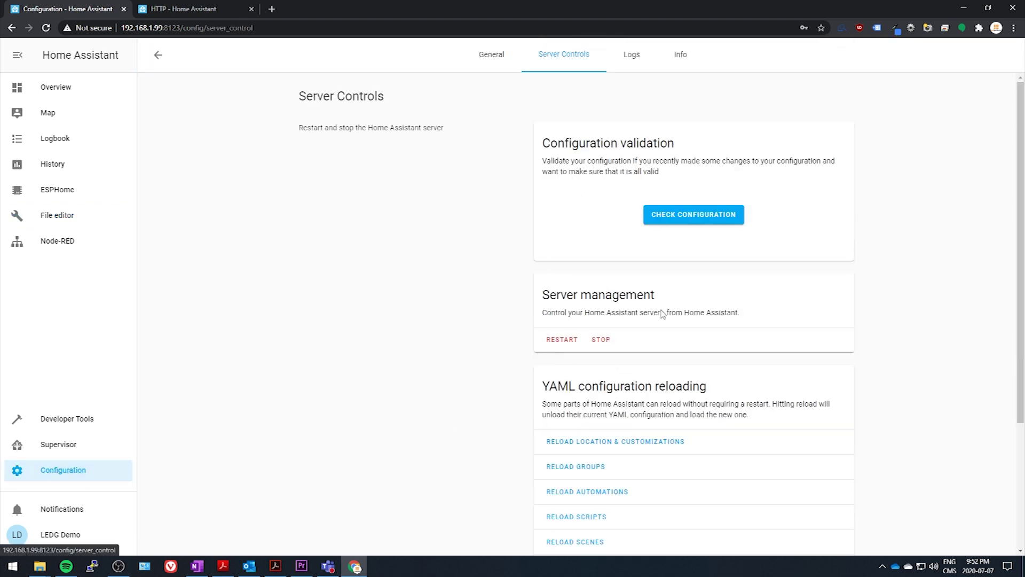
{"action": "left_click", "coordinate": [674, 215]}
{"action": "left_click", "coordinate": [572, 341]}
{"action": "left_click", "coordinate": [601, 335]}
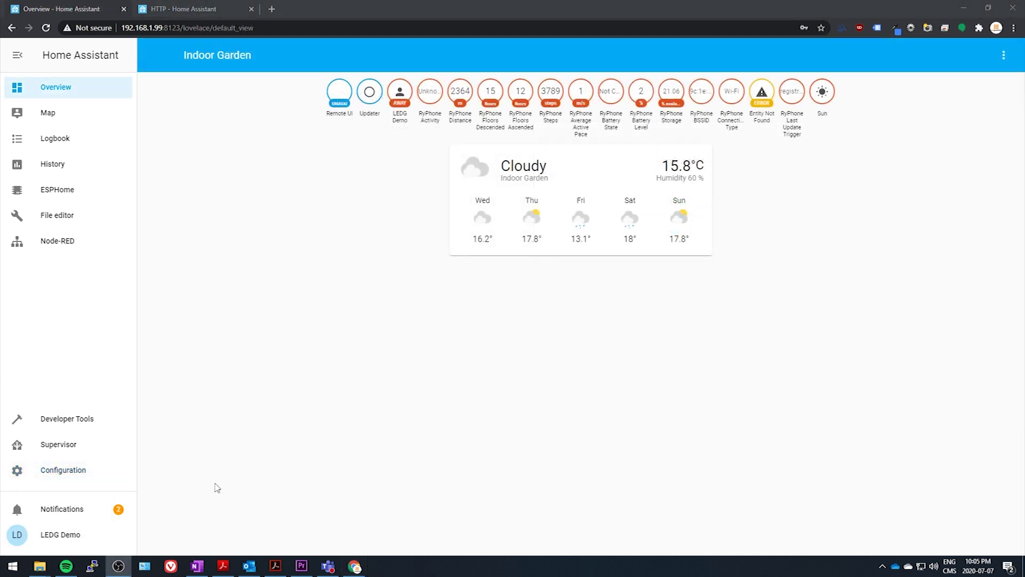
Dismiss the Banning IP address and Login attempt failed notifications
{"action": "left_click", "coordinate": [215, 473]}
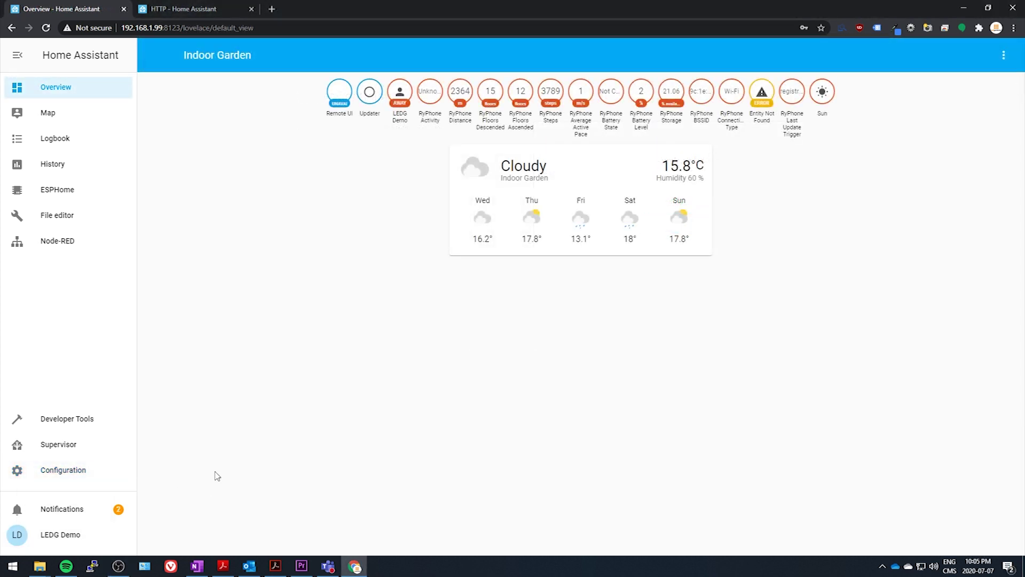
{"action": "left_click", "coordinate": [96, 510]}
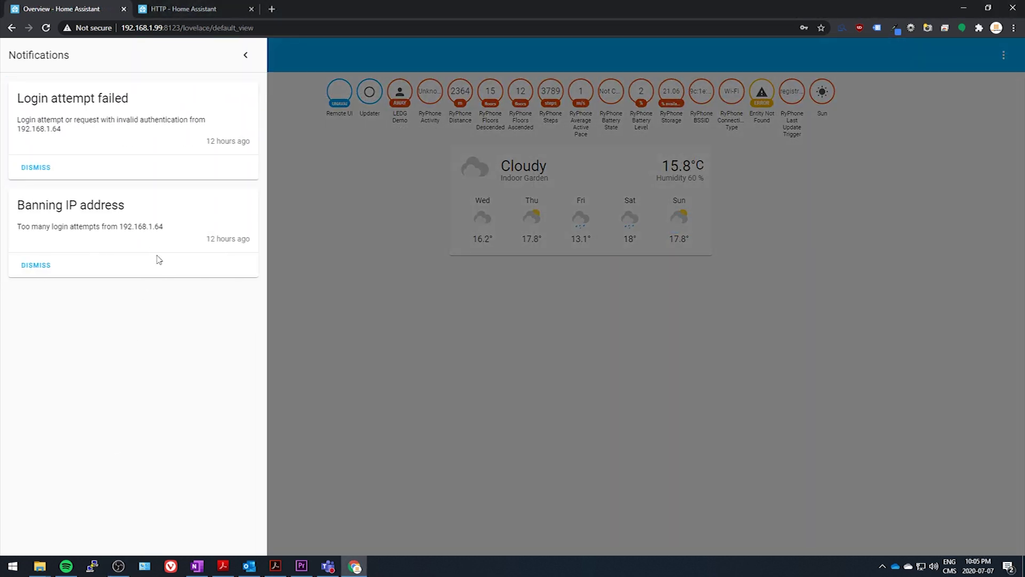
{"action": "left_click_drag", "start_coordinate": [166, 229], "coordinate": [8, 52]}
{"action": "left_click", "coordinate": [112, 167]}
{"action": "left_click", "coordinate": [39, 266]}
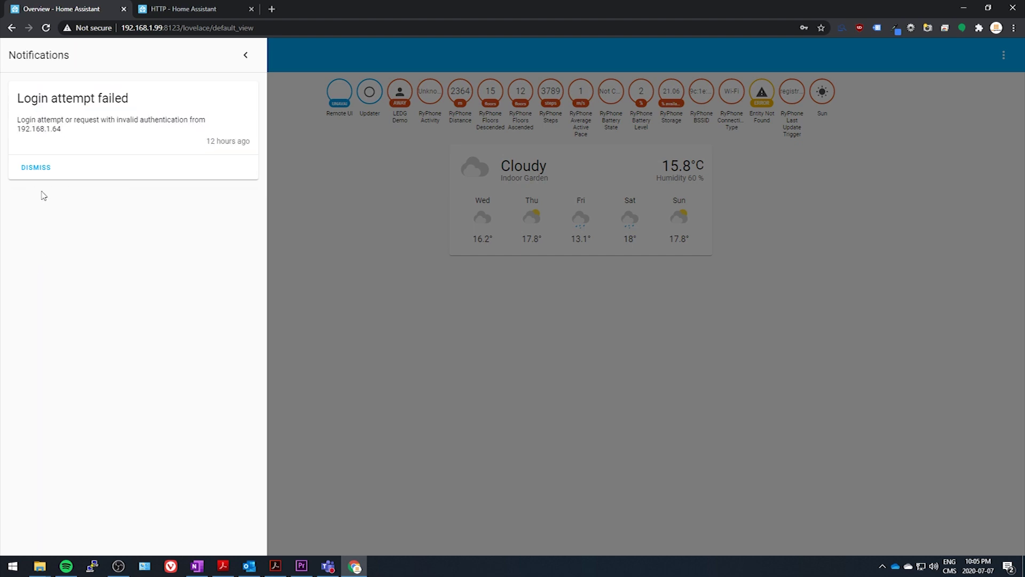
{"action": "left_click", "coordinate": [43, 171]}
{"action": "left_click", "coordinate": [245, 56]}
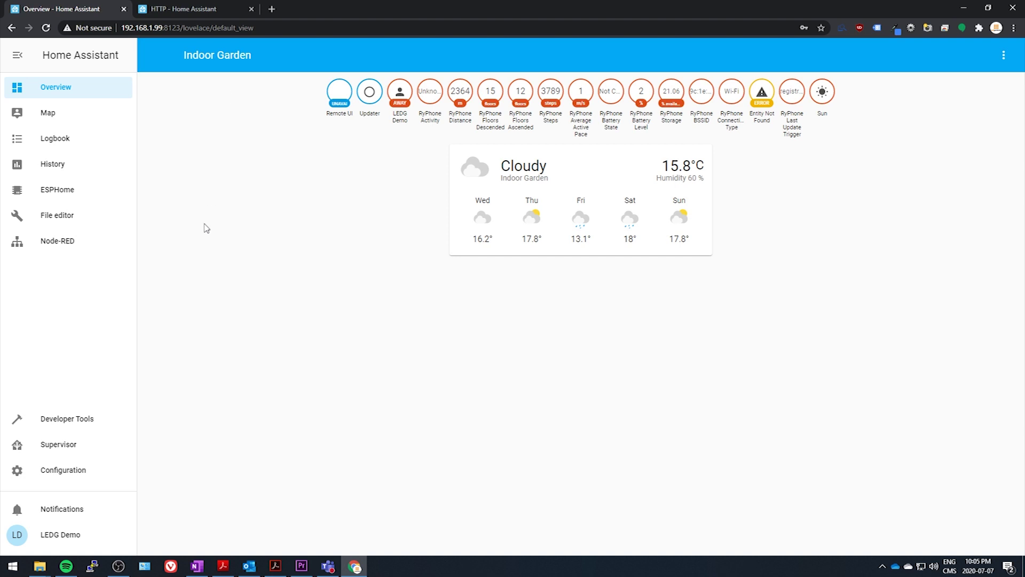
Clear all banned addresses from ip_bans.yaml in the File editor and save it
{"action": "left_click", "coordinate": [58, 222]}
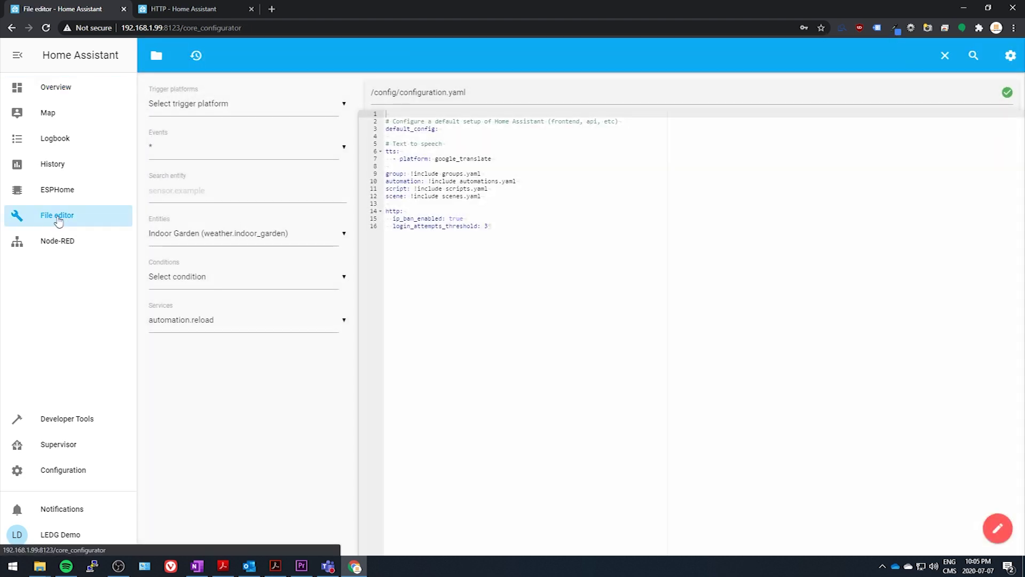
{"action": "left_click", "coordinate": [156, 56]}
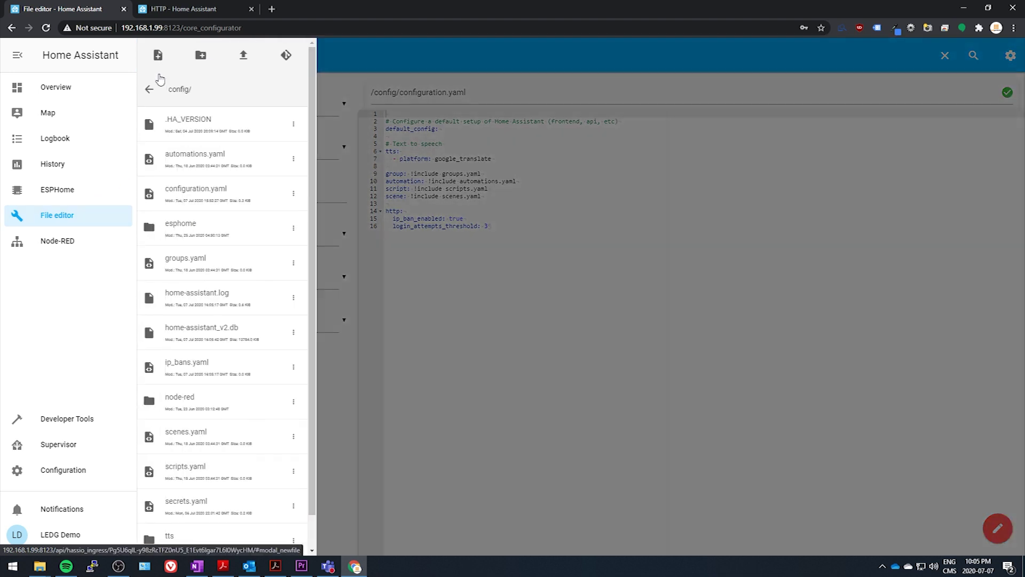
{"action": "left_click", "coordinate": [197, 367]}
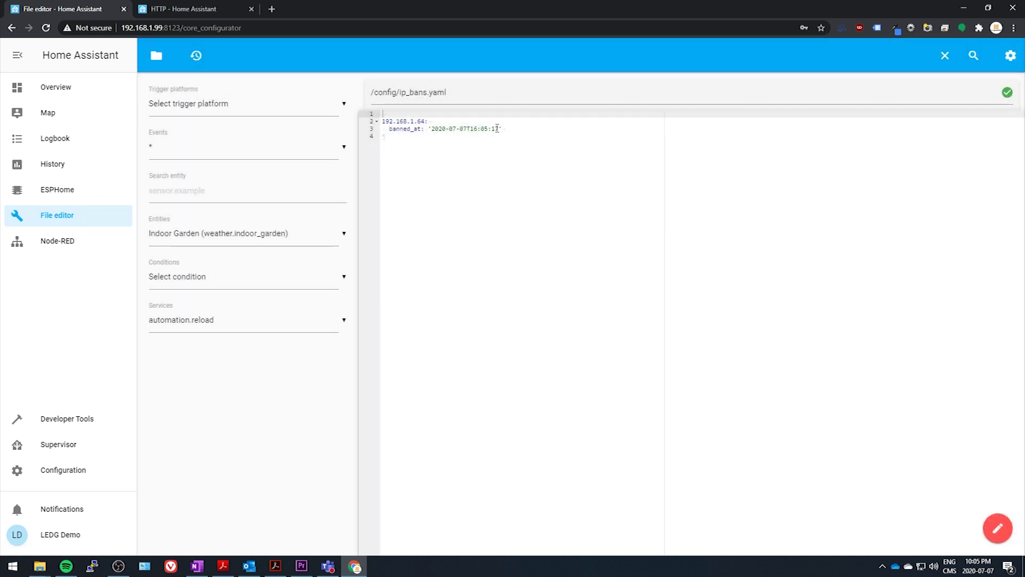
{"action": "left_click_drag", "start_coordinate": [516, 131], "coordinate": [367, 117]}
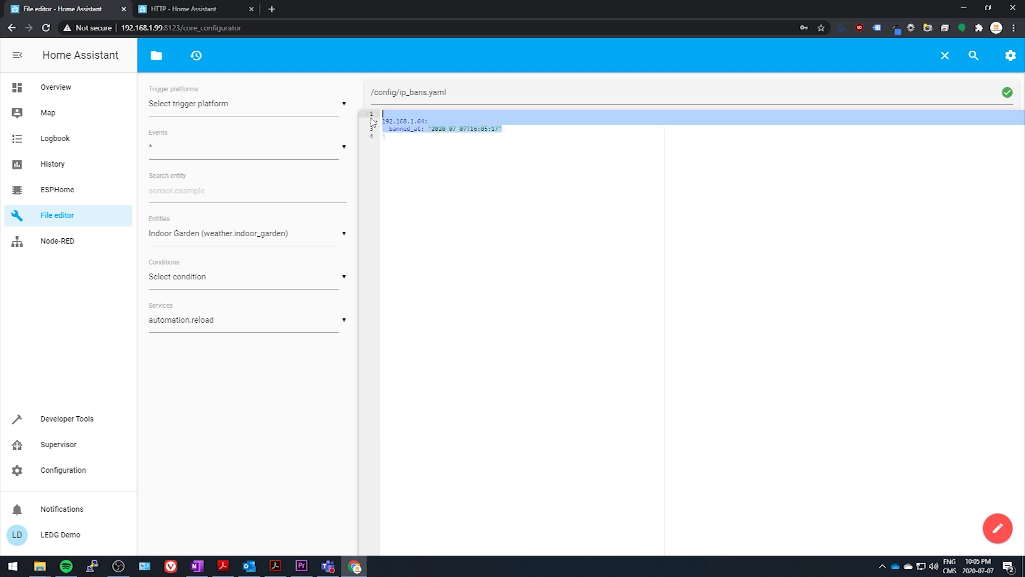
{"action": "key", "text": "Delete"}
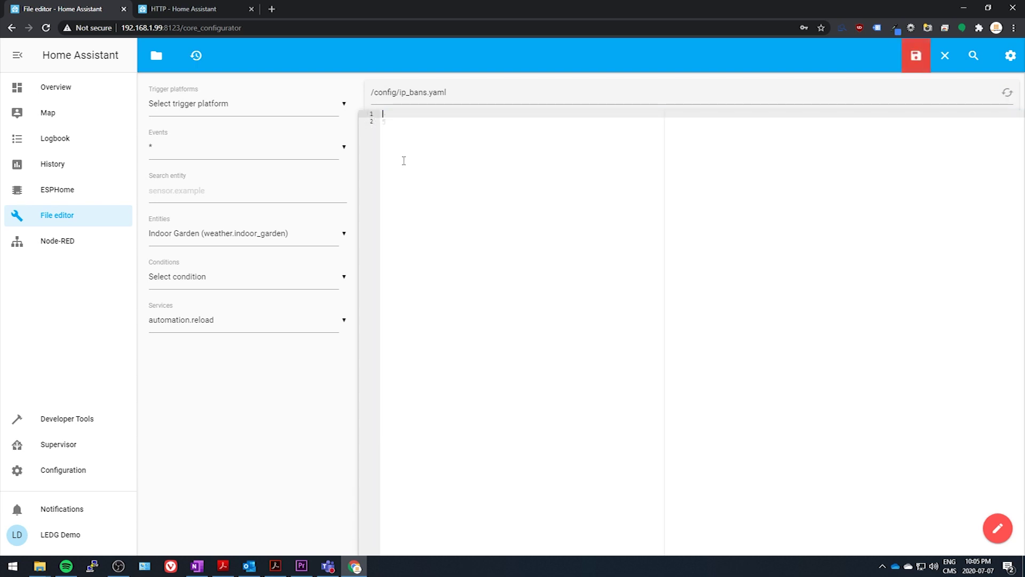
{"action": "left_click", "coordinate": [918, 55]}
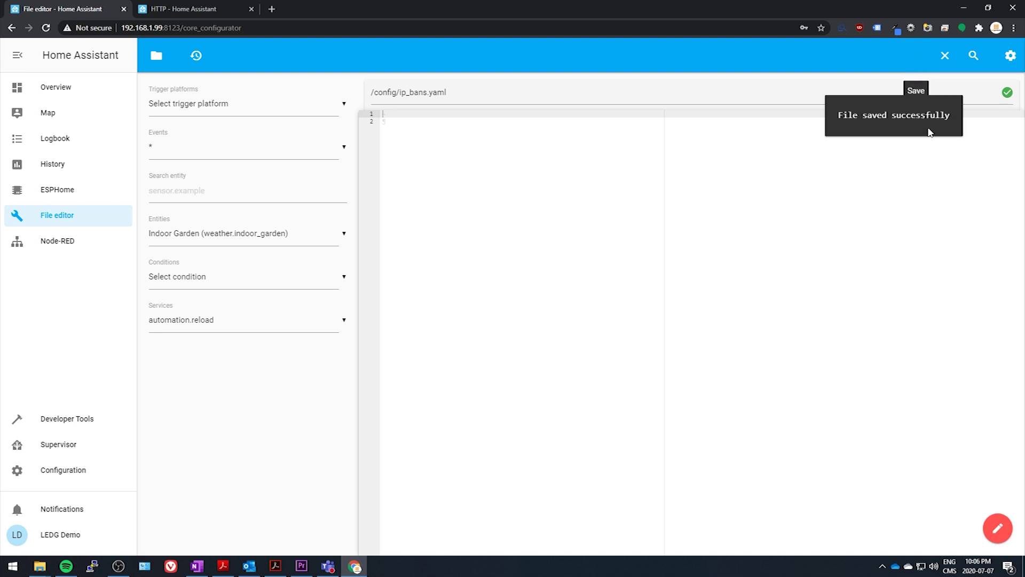
Restart Home Assistant, dismiss the new devices notification, and return to Overview
{"action": "left_click", "coordinate": [1011, 55]}
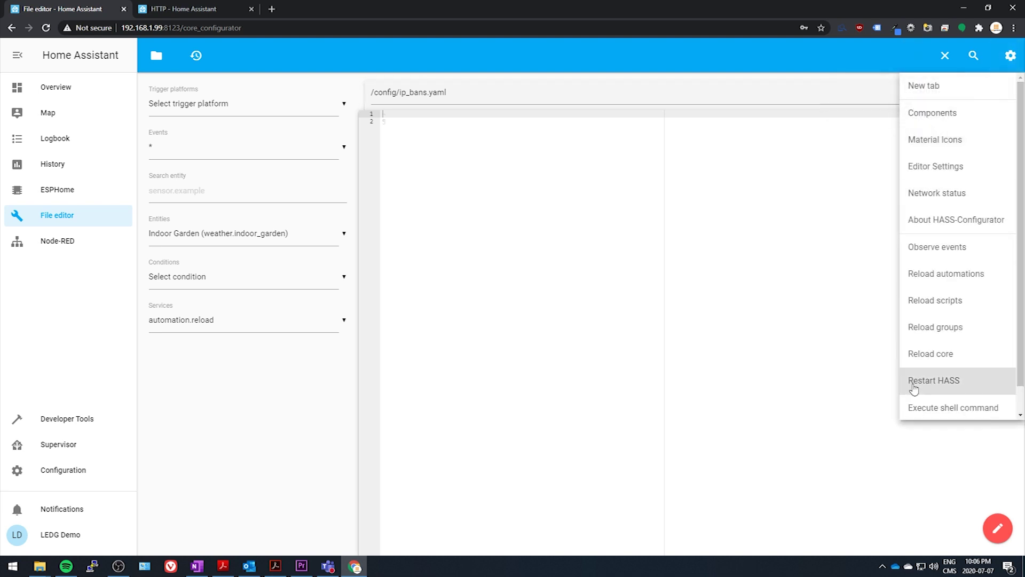
{"action": "left_click", "coordinate": [914, 381]}
{"action": "left_click", "coordinate": [799, 178]}
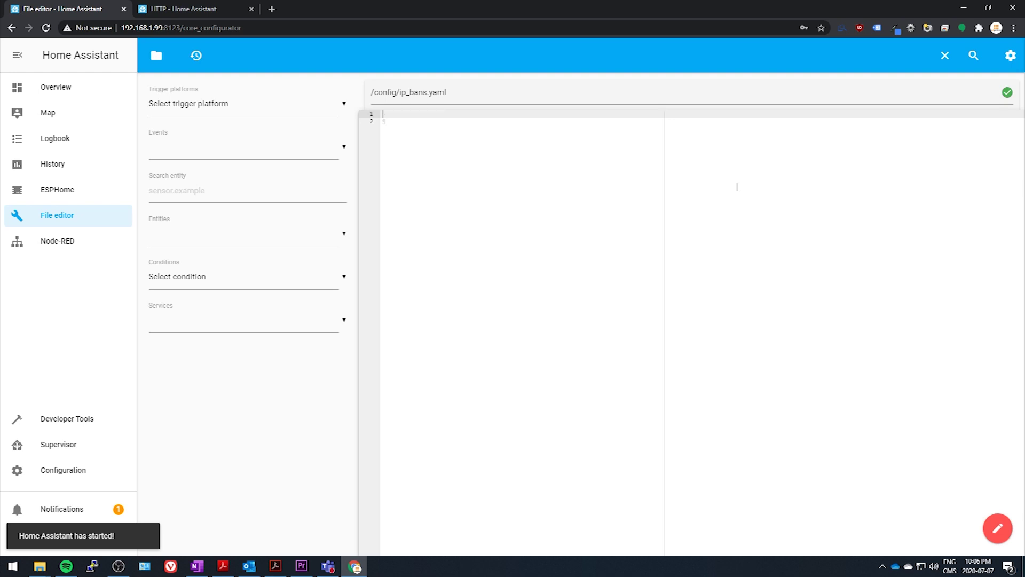
{"action": "left_click", "coordinate": [75, 509]}
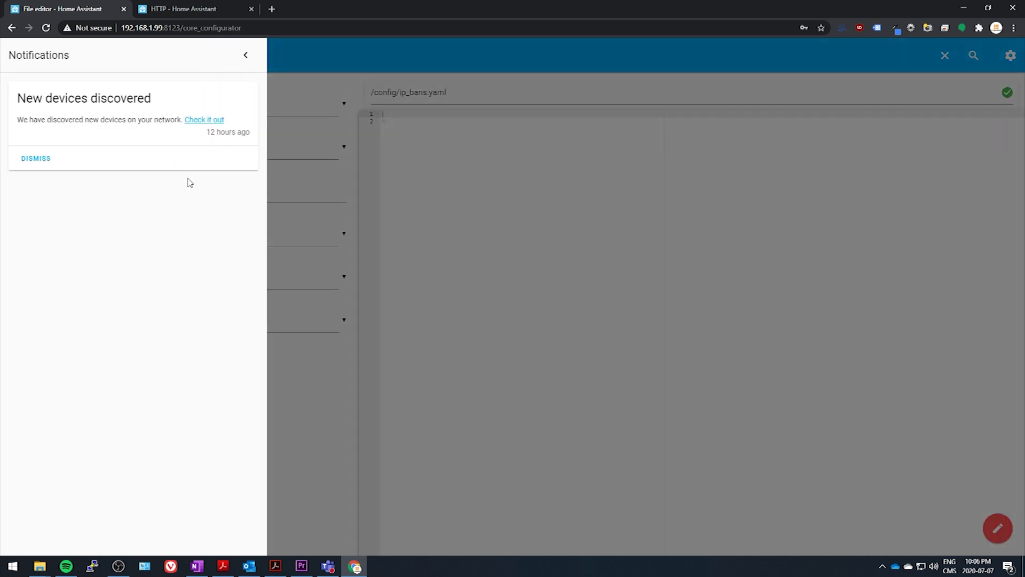
{"action": "left_click", "coordinate": [54, 157]}
{"action": "left_click", "coordinate": [77, 93]}
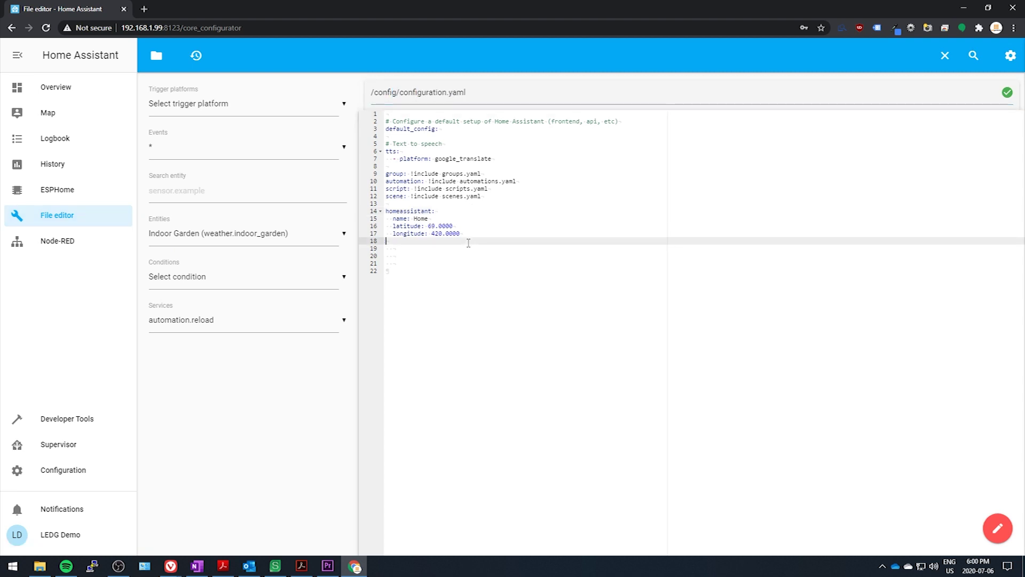
Select the latitude value on line 16 of configuration.yaml
{"action": "left_click_drag", "start_coordinate": [389, 226], "coordinate": [426, 226]}
Replace the latitude with !secret mylatitude in configuration.yaml, save, and copy the name mylatitude
{"action": "left_click", "coordinate": [470, 237]}
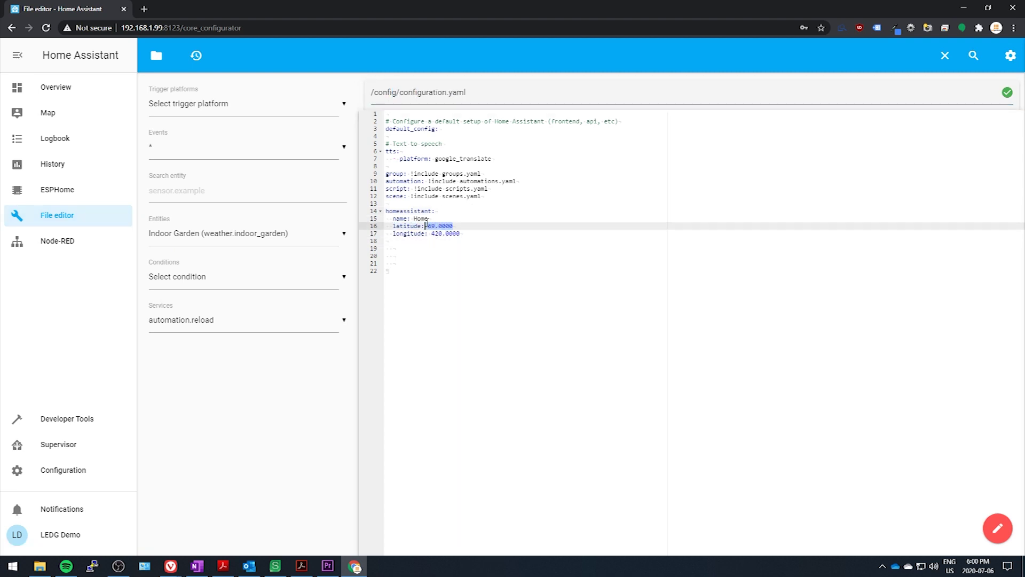
{"action": "type", "text": "!secret mylatitude"}
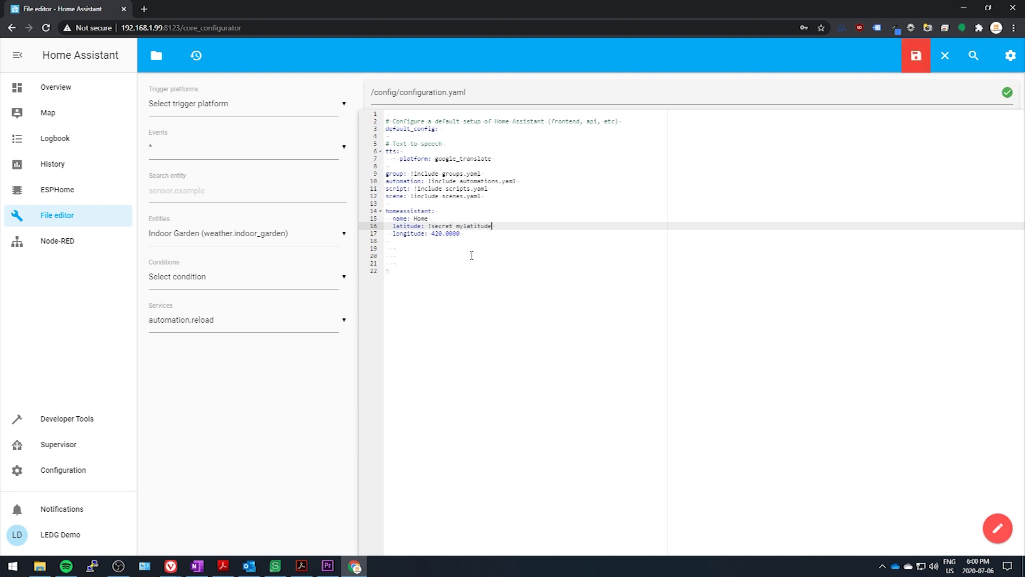
{"action": "left_click", "coordinate": [908, 57]}
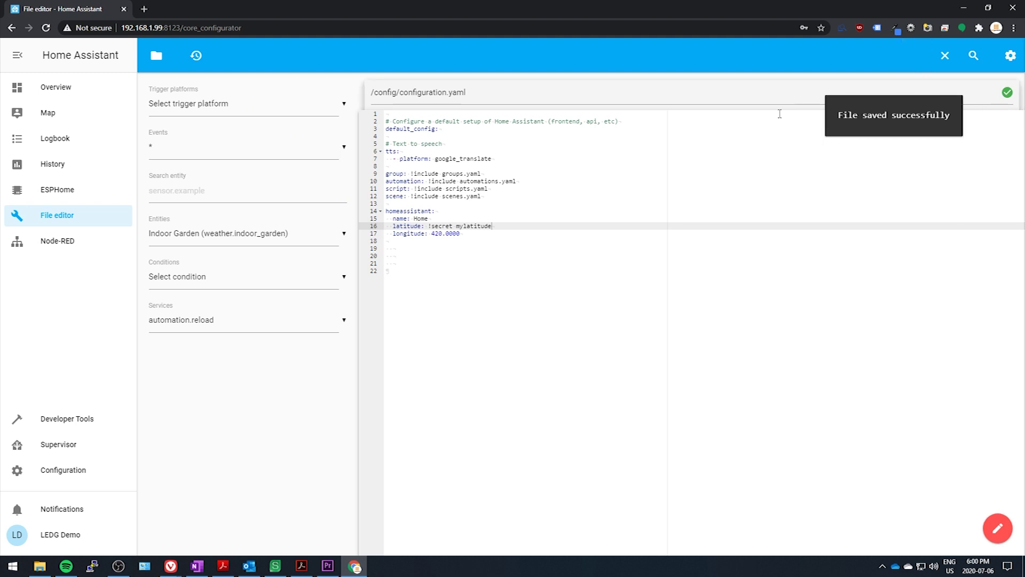
{"action": "left_click_drag", "start_coordinate": [491, 226], "coordinate": [456, 226]}
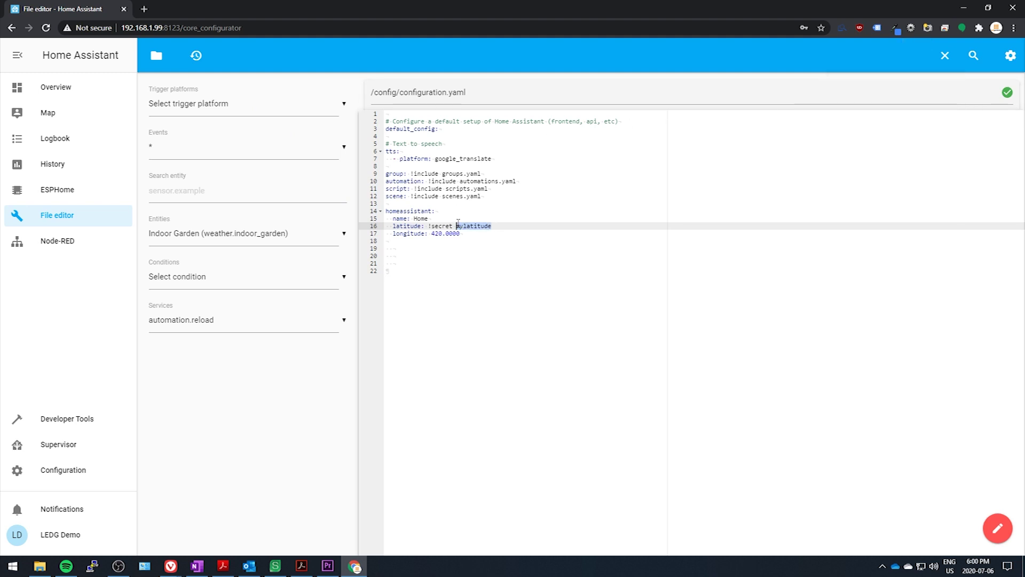
{"action": "right_click", "coordinate": [466, 228]}
{"action": "left_click", "coordinate": [489, 263]}
Add a mylatitude entry holding the latitude value to secrets.yaml and save it
{"action": "left_click", "coordinate": [156, 56]}
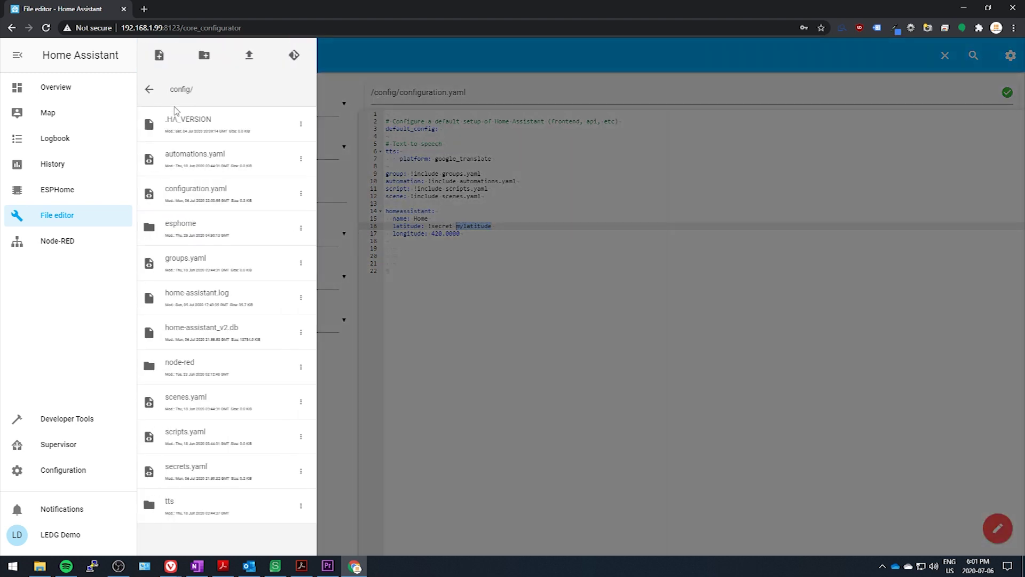
{"action": "left_click", "coordinate": [185, 467]}
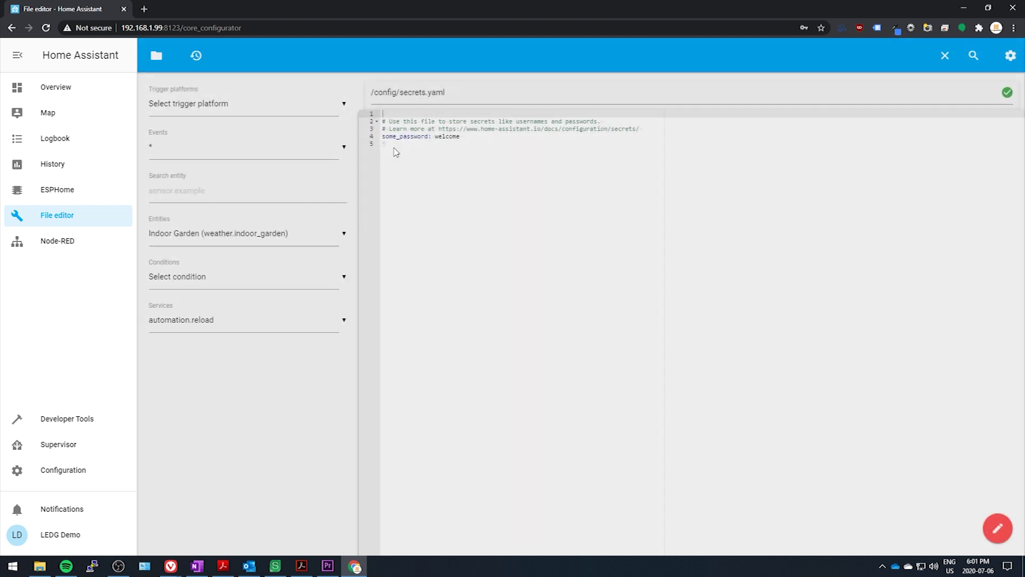
{"action": "left_click", "coordinate": [391, 144]}
{"action": "right_click", "coordinate": [390, 145]}
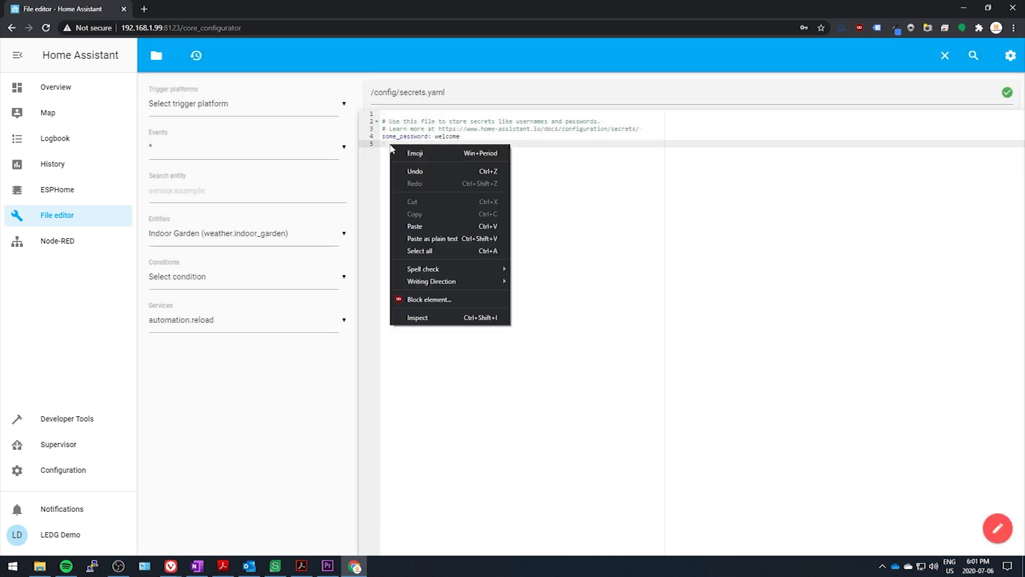
{"action": "left_click", "coordinate": [411, 229]}
{"action": "type", "text": ": "}
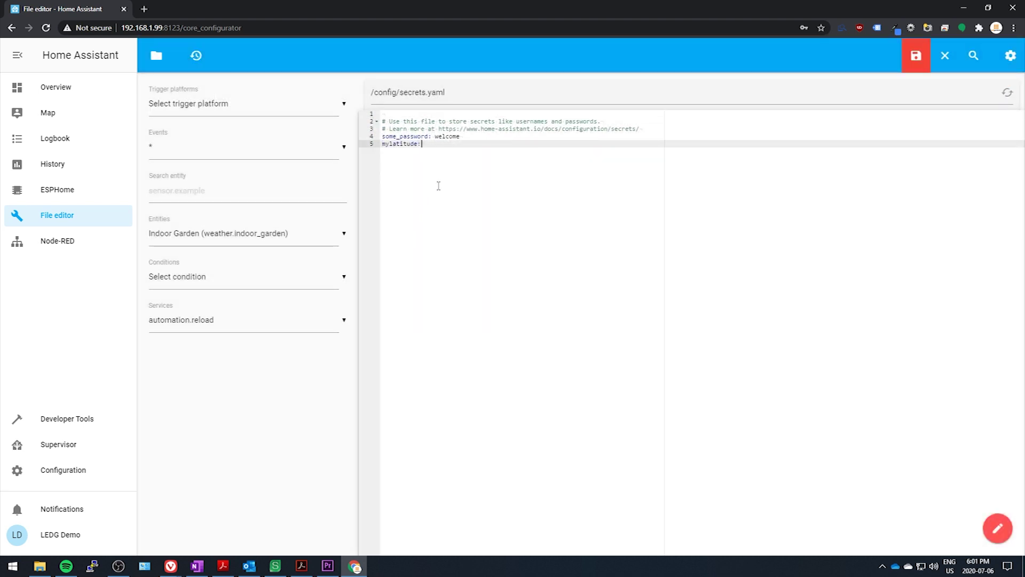
{"action": "type", "text": "69.0000"}
{"action": "left_click", "coordinate": [911, 60]}
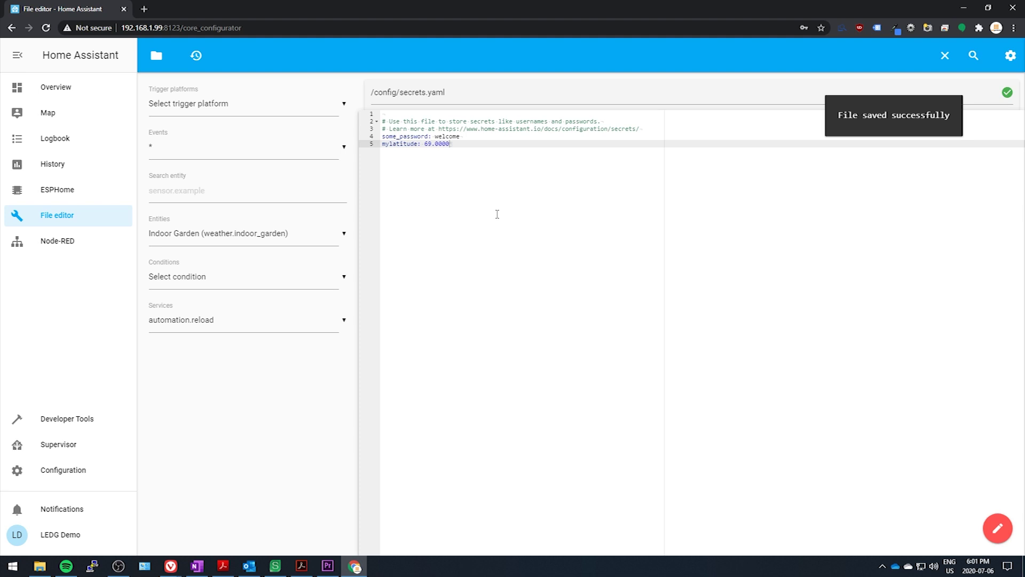
Replace the longitude 420.0000 in configuration.yaml with a !secret reference and save
{"action": "left_click", "coordinate": [156, 55]}
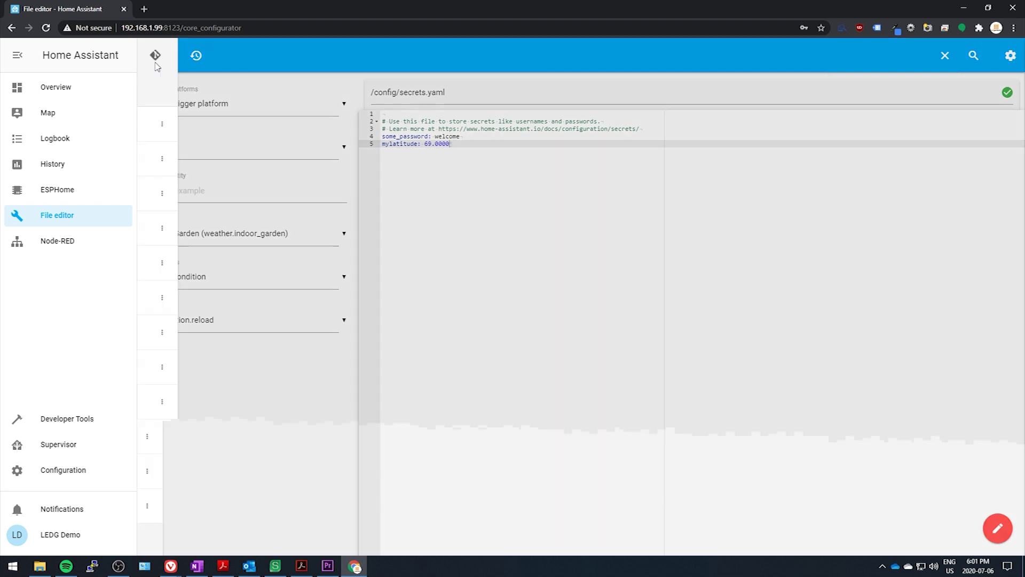
{"action": "left_click", "coordinate": [196, 199]}
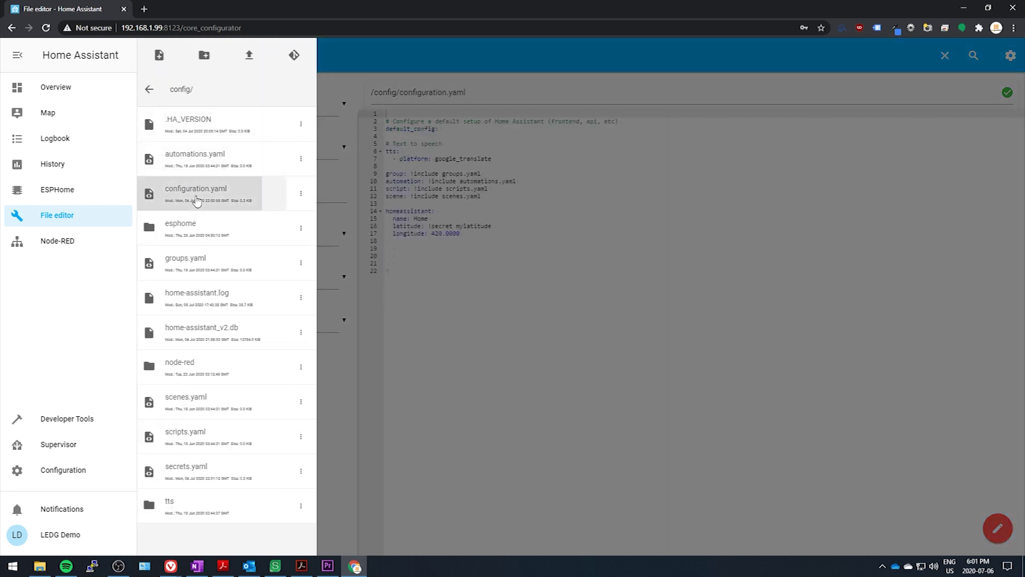
{"action": "left_click", "coordinate": [414, 263]}
{"action": "left_click_drag", "start_coordinate": [460, 233], "coordinate": [432, 233]}
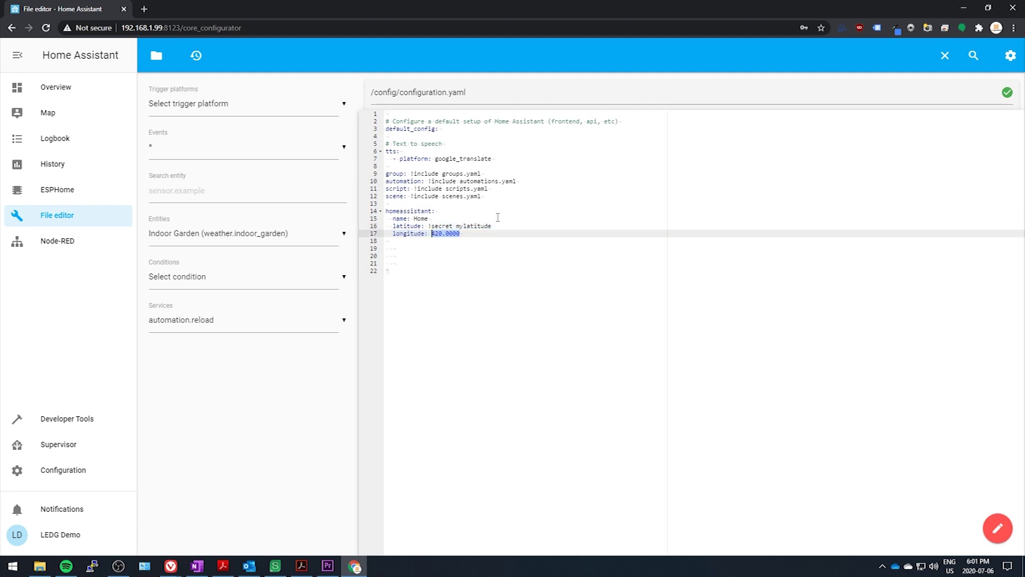
{"action": "type", "text": "!secret mylongitude"}
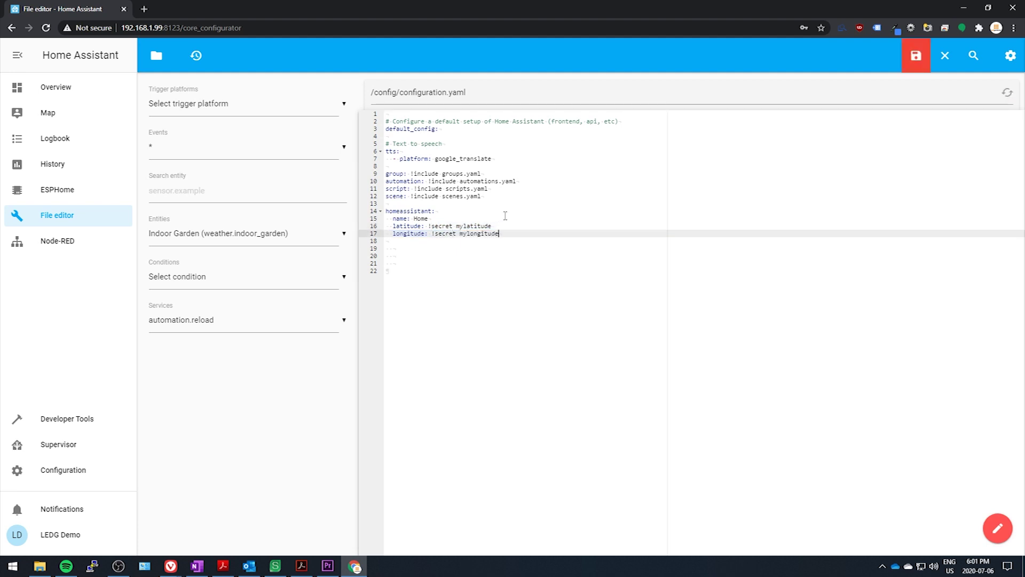
{"action": "left_click", "coordinate": [915, 57]}
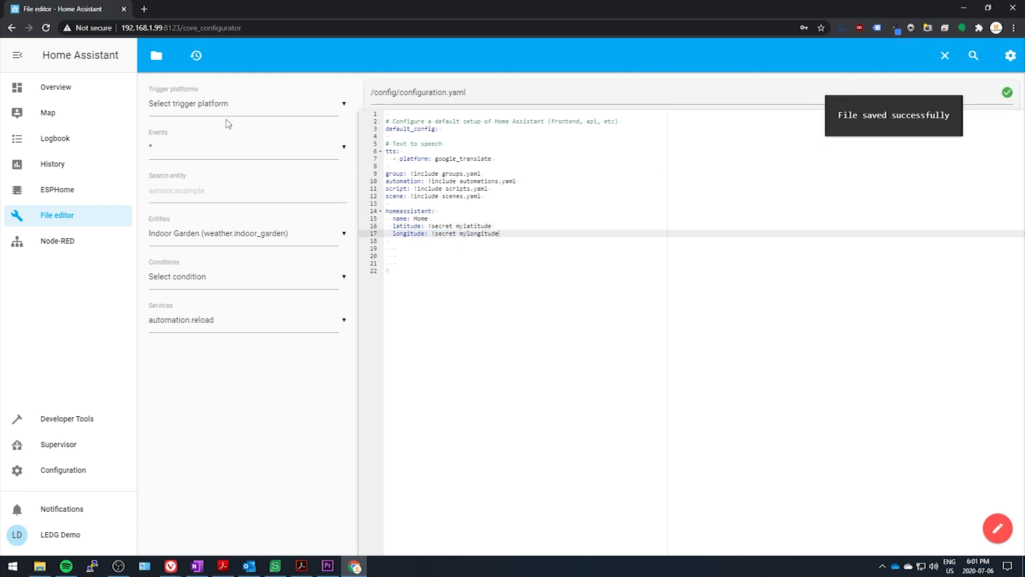
Add 'mylongitude: 420.0000' to secrets.yaml, save, and reopen configuration.yaml to check
{"action": "left_click", "coordinate": [156, 56]}
{"action": "left_click", "coordinate": [202, 469]}
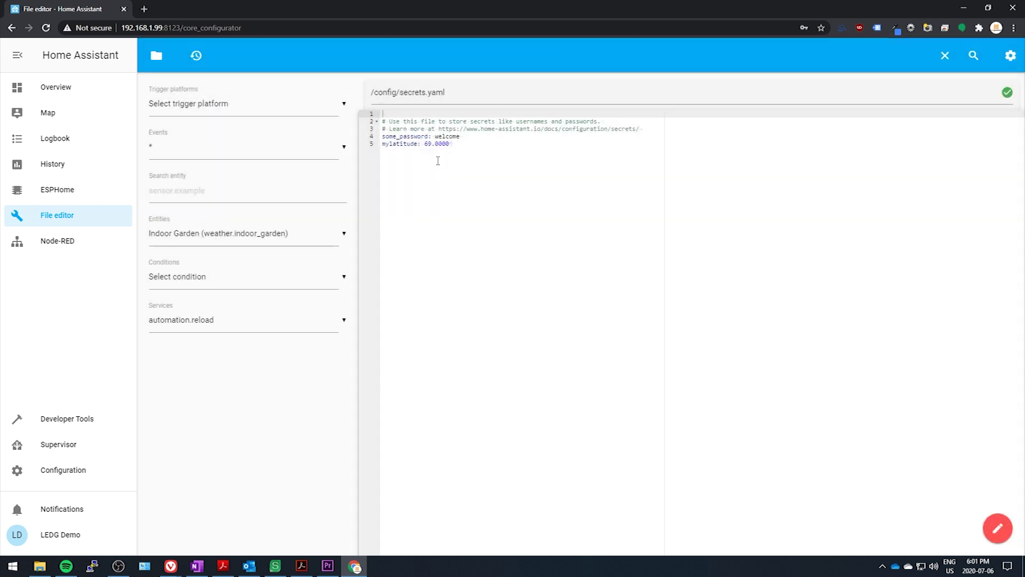
{"action": "left_click", "coordinate": [438, 161]}
{"action": "key", "text": "Return"}
{"action": "type", "text": "mylongitude: "}
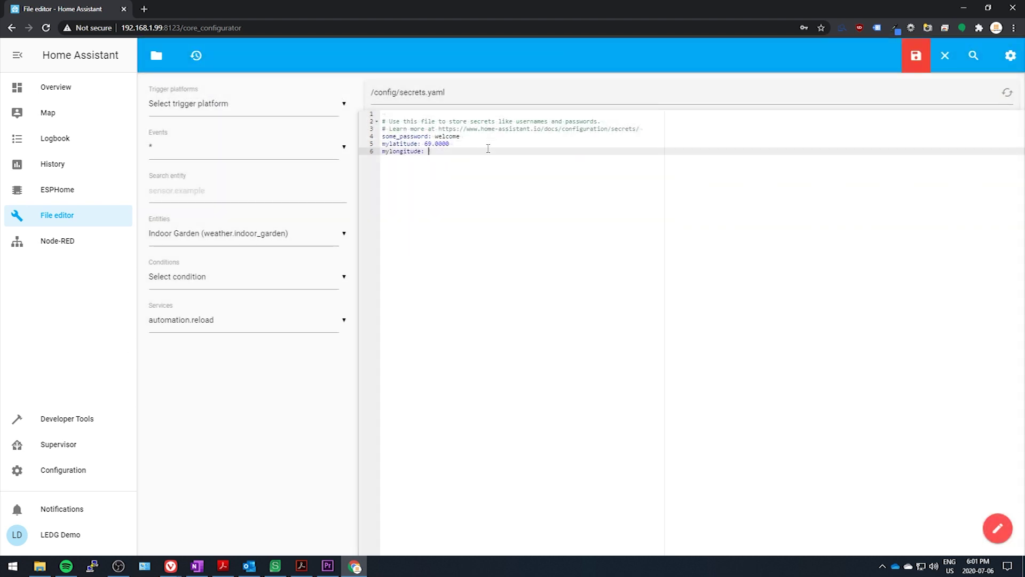
{"action": "type", "text": "420.0000"}
{"action": "key", "text": "Return"}
{"action": "key", "text": "ctrl+s"}
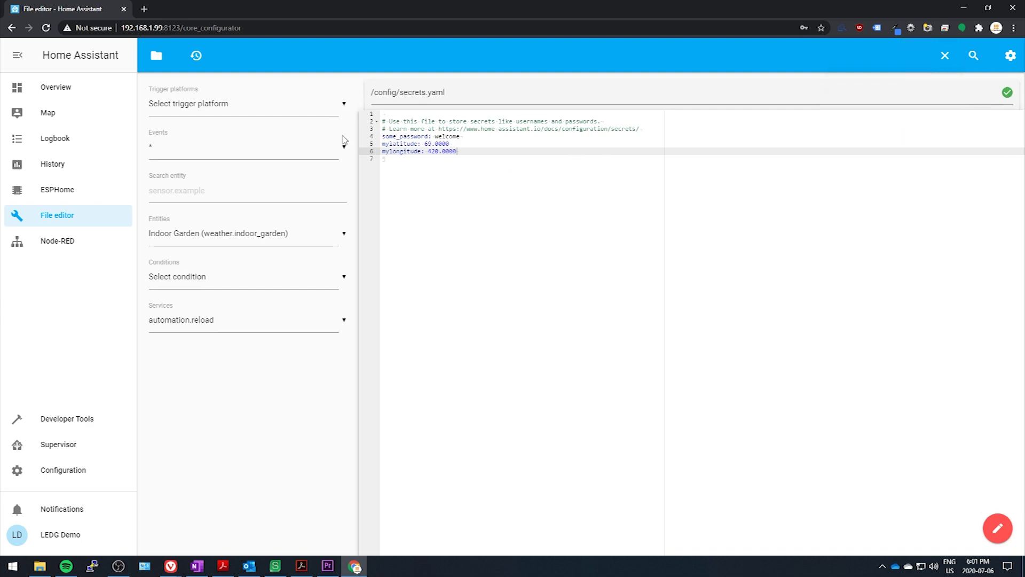
{"action": "left_click", "coordinate": [156, 55]}
{"action": "left_click", "coordinate": [264, 198]}
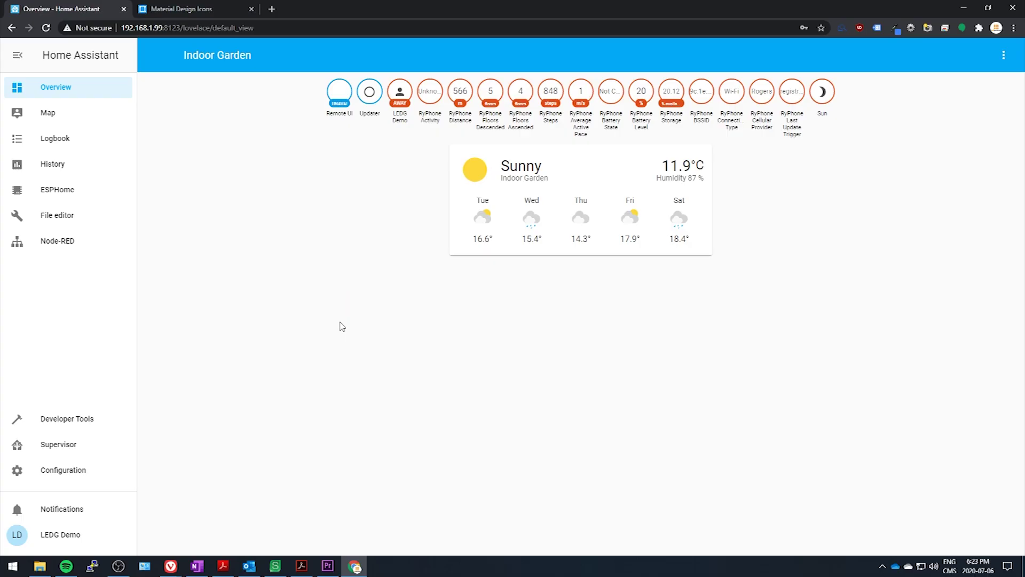
Create a Lovelace dashboard titled Snazzy Dash with icon mdi:dog, then go to Material Design Icons
{"action": "left_click", "coordinate": [60, 477]}
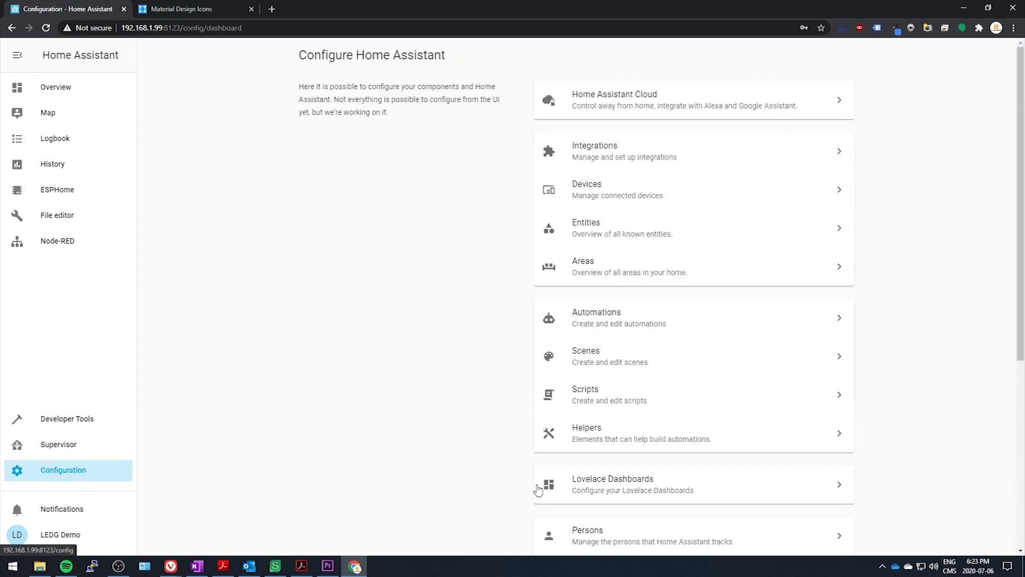
{"action": "left_click", "coordinate": [578, 489]}
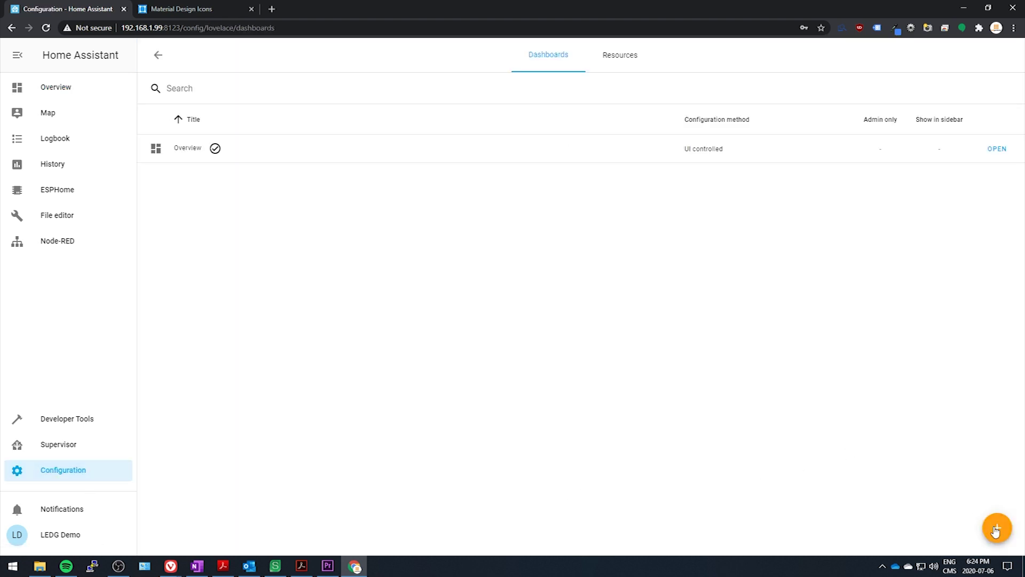
{"action": "left_click", "coordinate": [996, 528]}
{"action": "type", "text": "Snazzy Dash"}
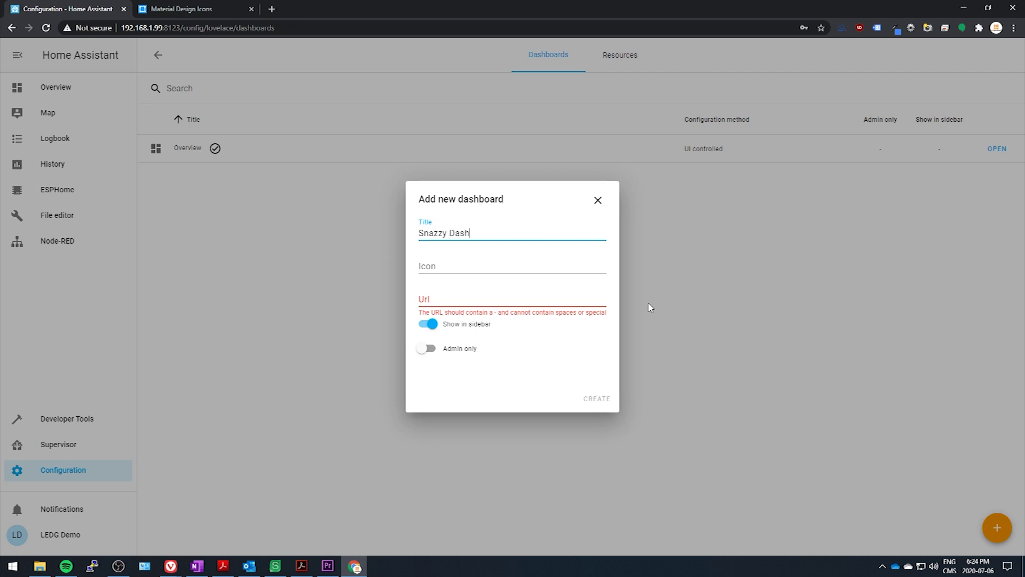
{"action": "key", "text": "Tab"}
{"action": "type", "text": "m"}
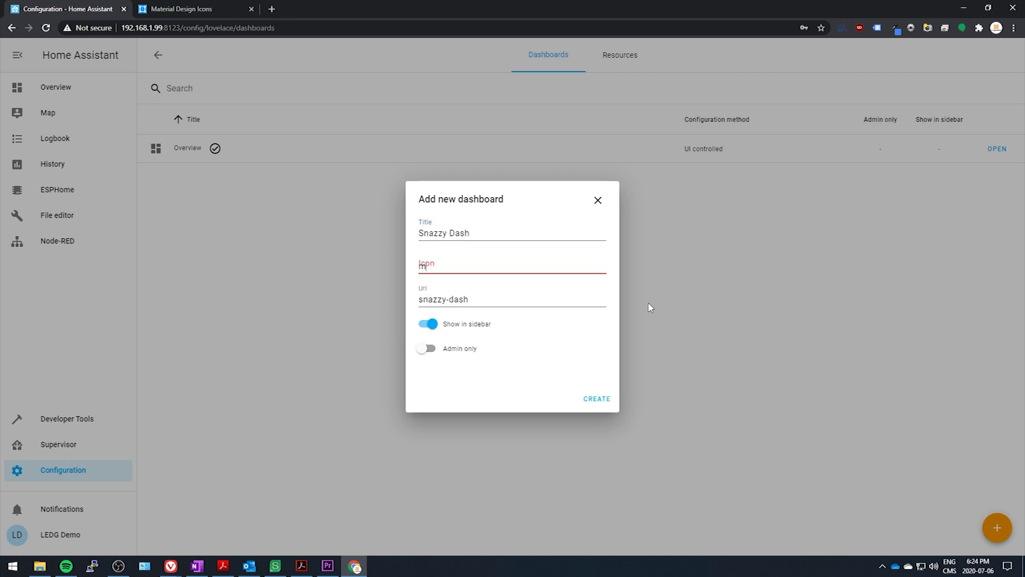
{"action": "type", "text": "di:dog"}
{"action": "left_click", "coordinate": [598, 404]}
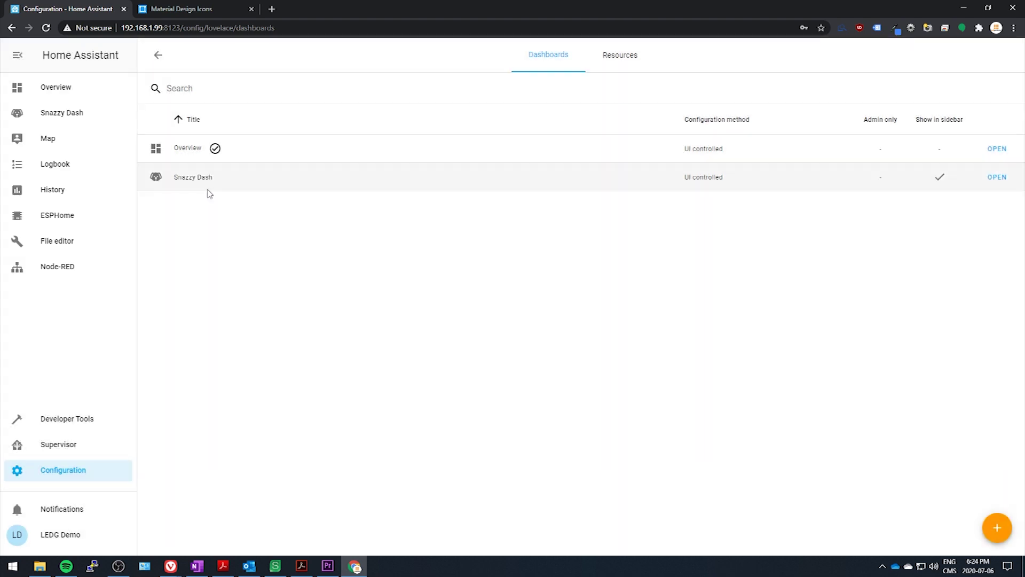
{"action": "left_click", "coordinate": [194, 9]}
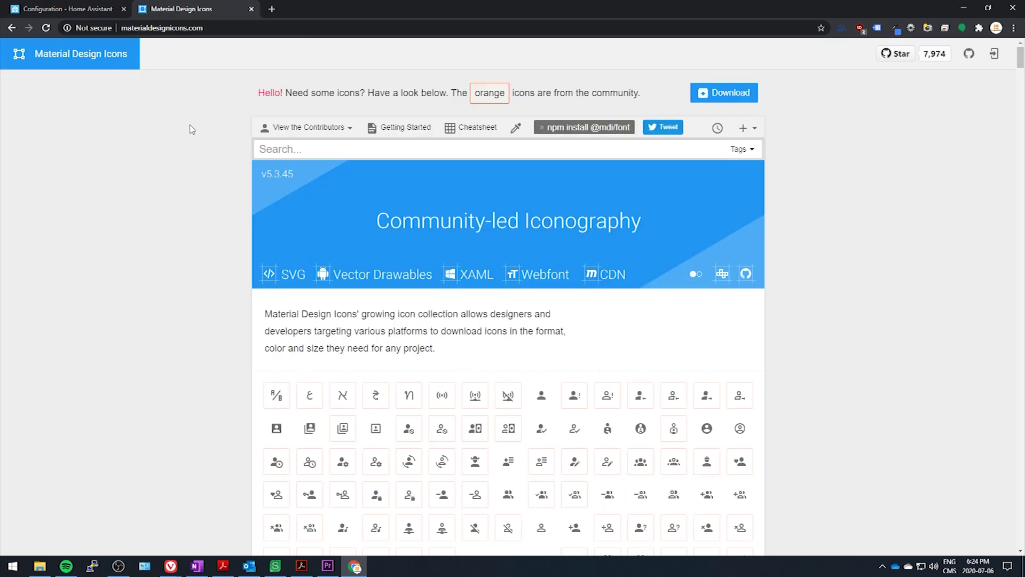
Copy the alert-decagram icon name, then open the Snazzy Dash dashboard's settings in Home Assistant
{"action": "scroll", "coordinate": [334, 231], "scroll_direction": "down", "scroll_amount": 5}
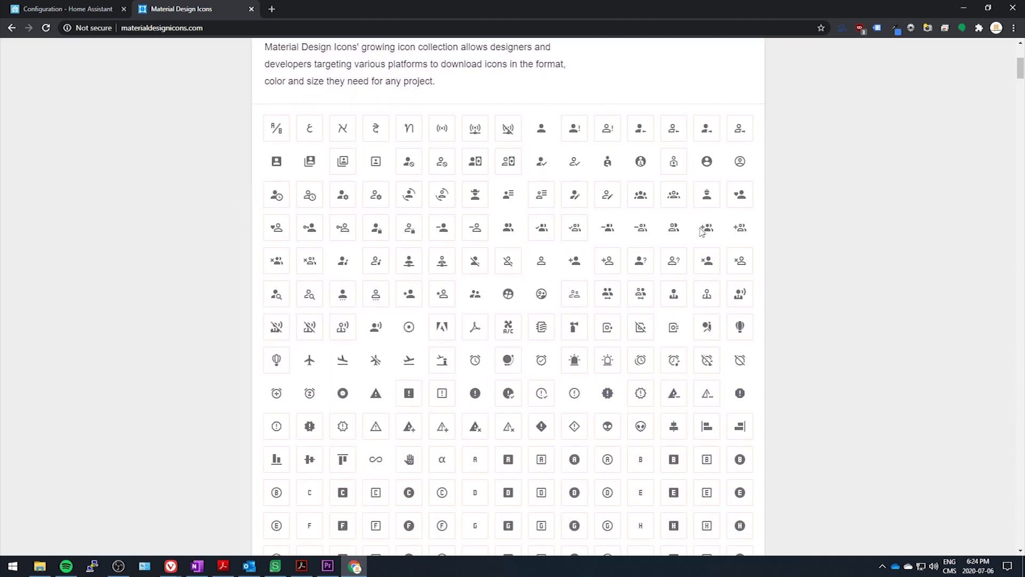
{"action": "left_click", "coordinate": [609, 396]}
{"action": "mouse_move", "coordinate": [502, 80]}
{"action": "left_mouse_down"}
{"action": "mouse_move", "coordinate": [389, 75]}
{"action": "mouse_move", "coordinate": [487, 75]}
{"action": "left_mouse_up"}
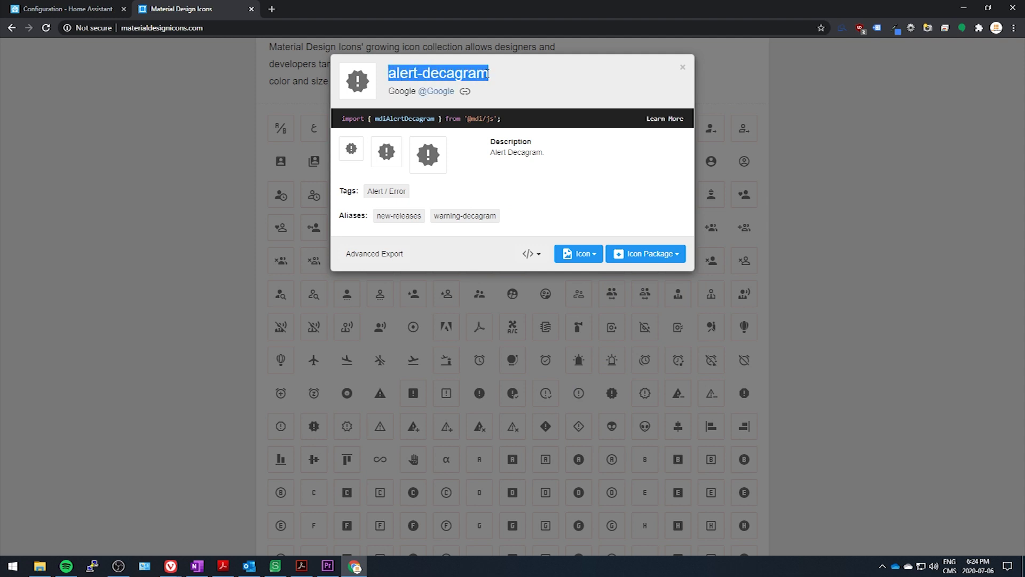
{"action": "right_click", "coordinate": [475, 77]}
{"action": "left_click", "coordinate": [498, 83]}
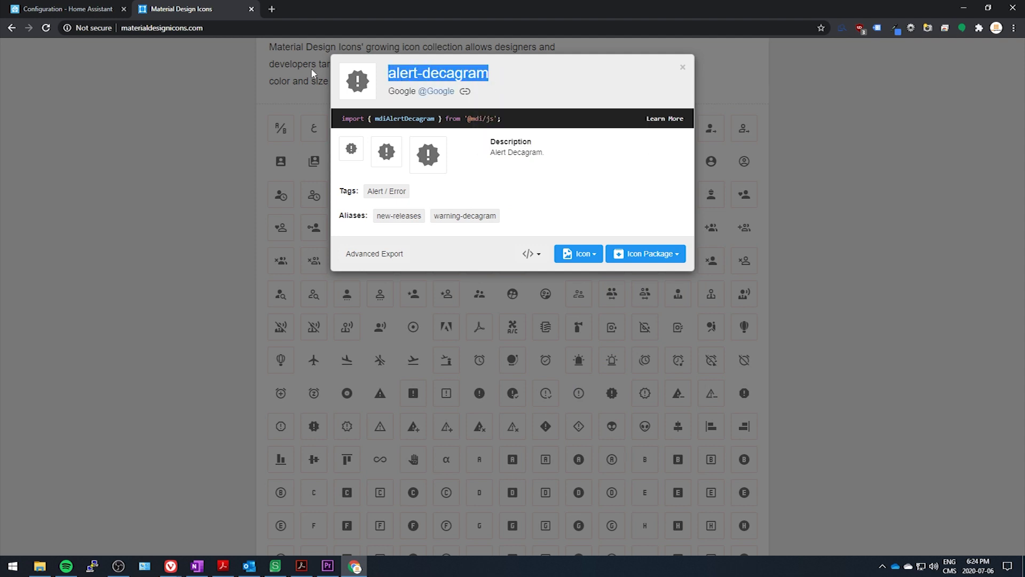
{"action": "left_click", "coordinate": [96, 8]}
{"action": "left_click", "coordinate": [199, 183]}
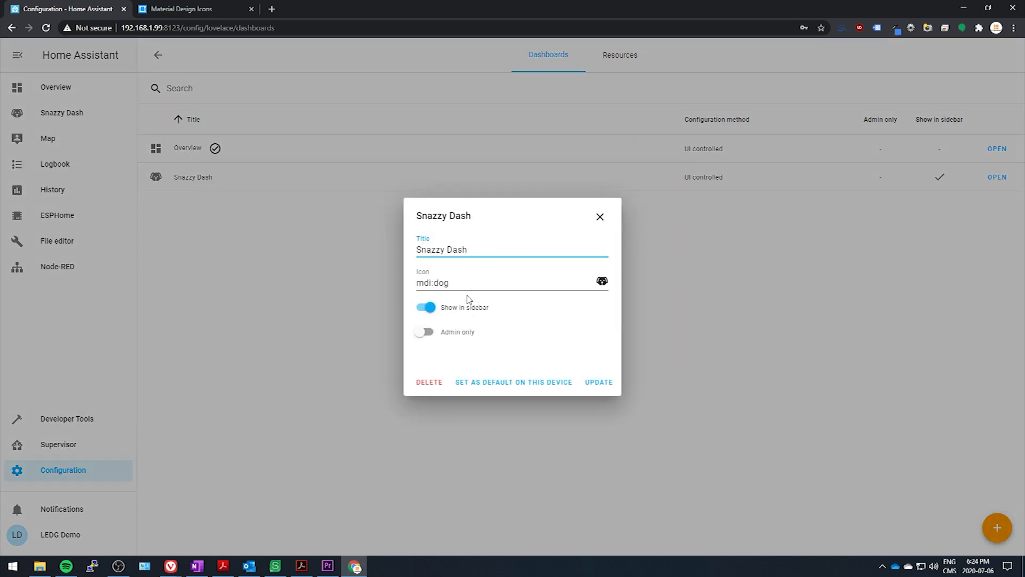
Change the Snazzy Dash icon from mdi:dog to mdi:alert-decagram and update it
{"action": "left_click_drag", "start_coordinate": [453, 283], "coordinate": [438, 283]}
{"action": "right_click", "coordinate": [435, 282]}
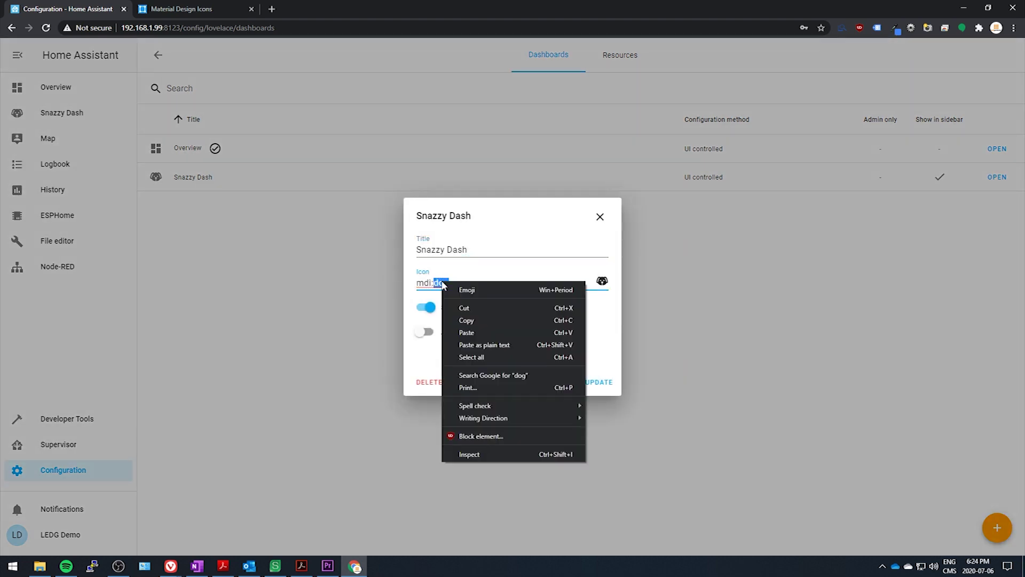
{"action": "left_click", "coordinate": [467, 336]}
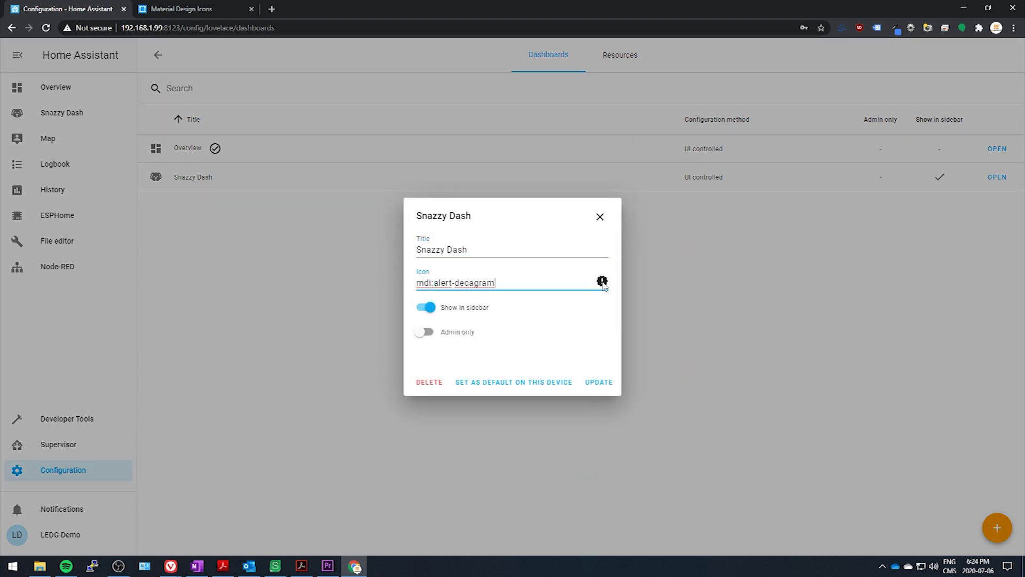
{"action": "left_click", "coordinate": [598, 383]}
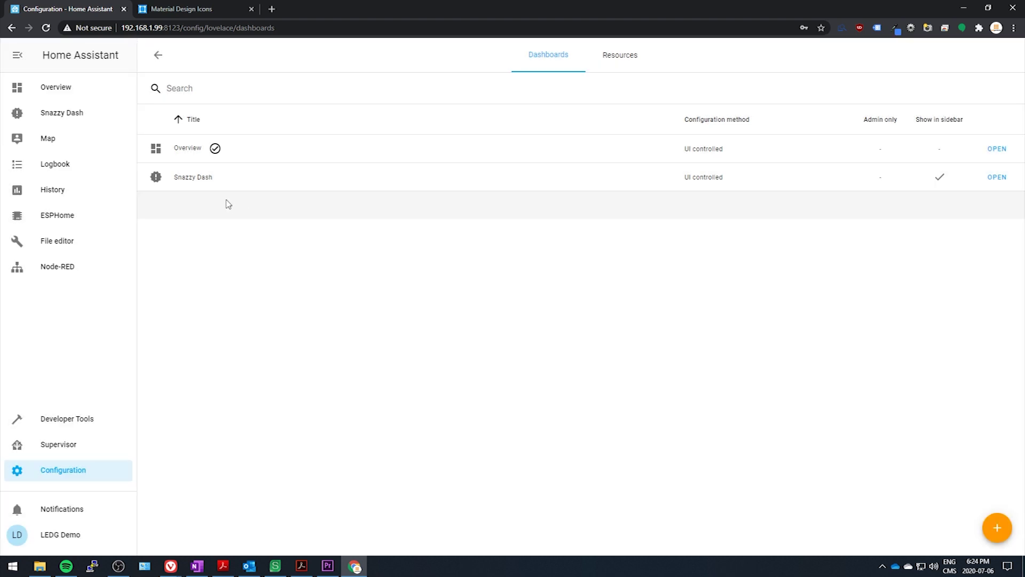
Set Snazzy Dash as the default dashboard on this device and open it
{"action": "left_click", "coordinate": [185, 177]}
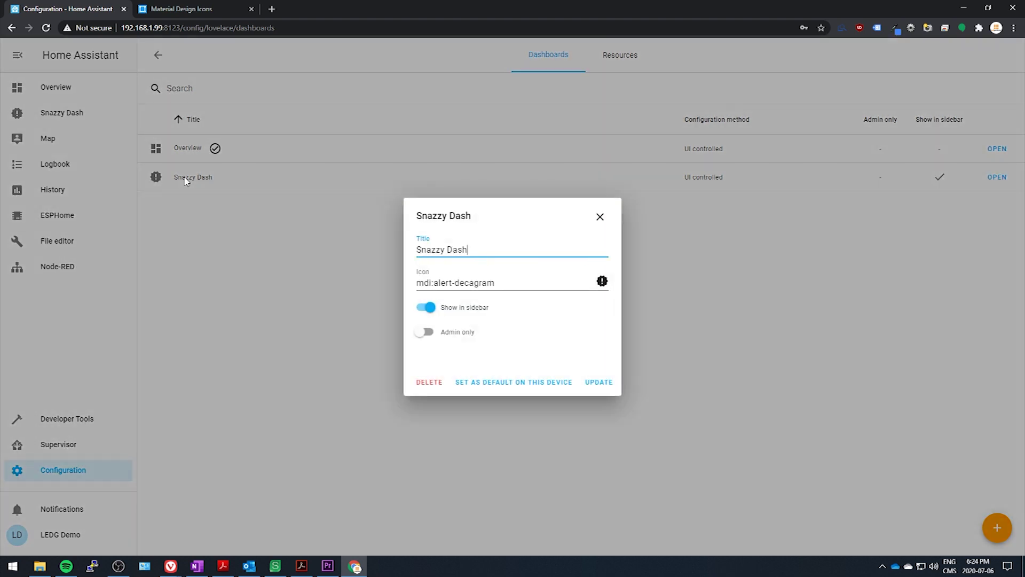
{"action": "left_click", "coordinate": [503, 382]}
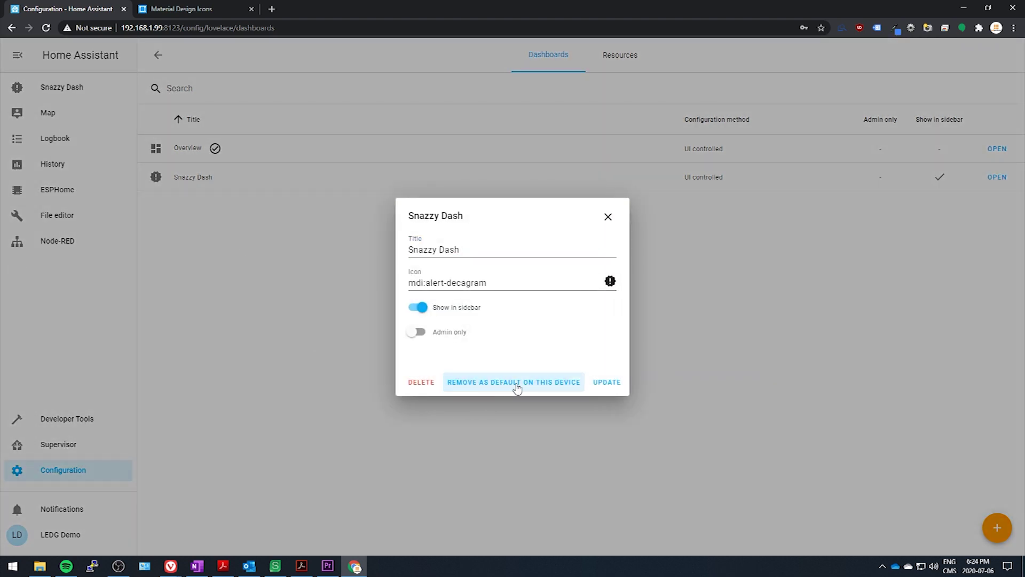
{"action": "left_click", "coordinate": [608, 217]}
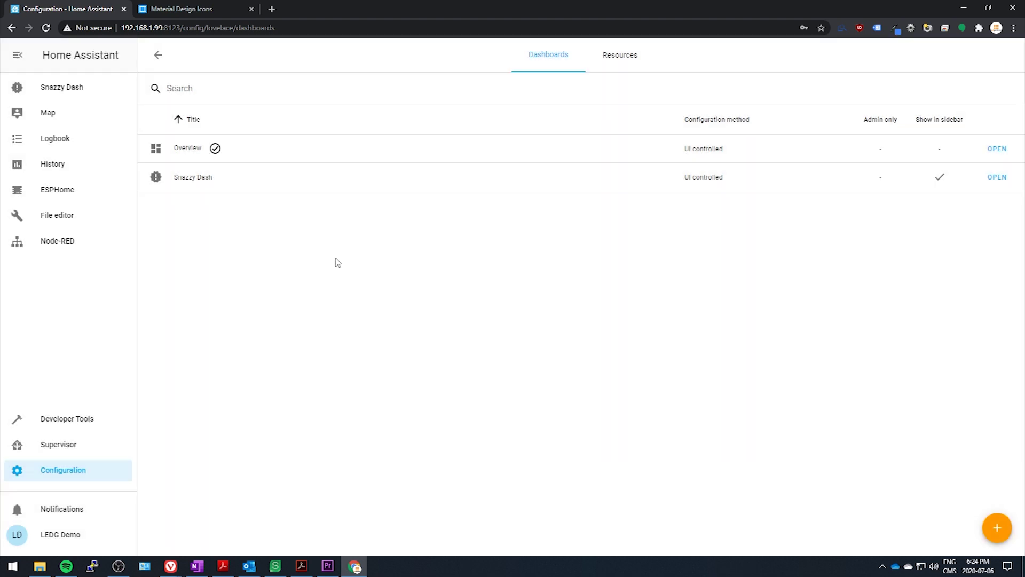
{"action": "left_click", "coordinate": [68, 92]}
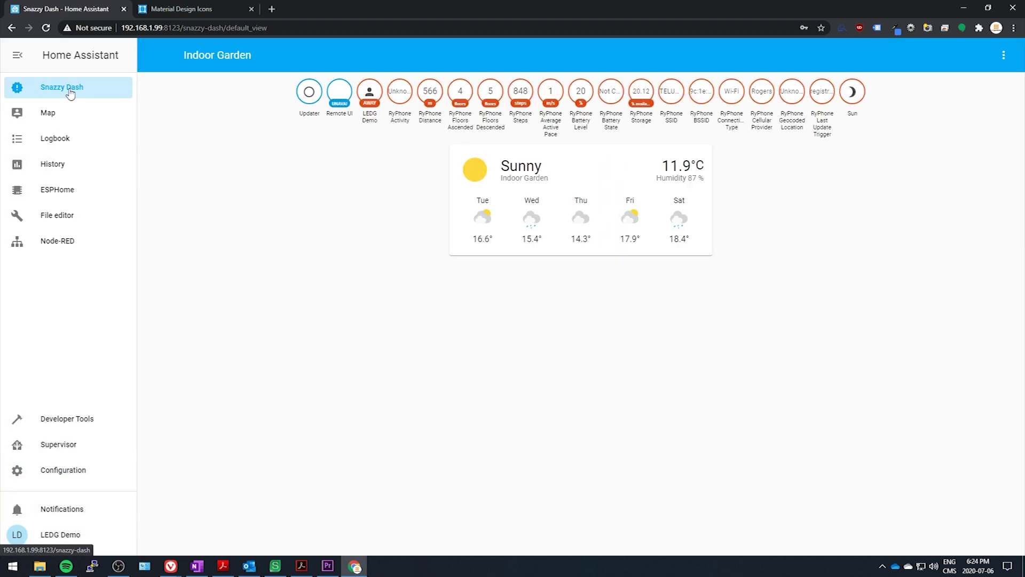
Take control of the Snazzy Dash layout, starting with an empty dashboard
{"action": "left_click", "coordinate": [1006, 58]}
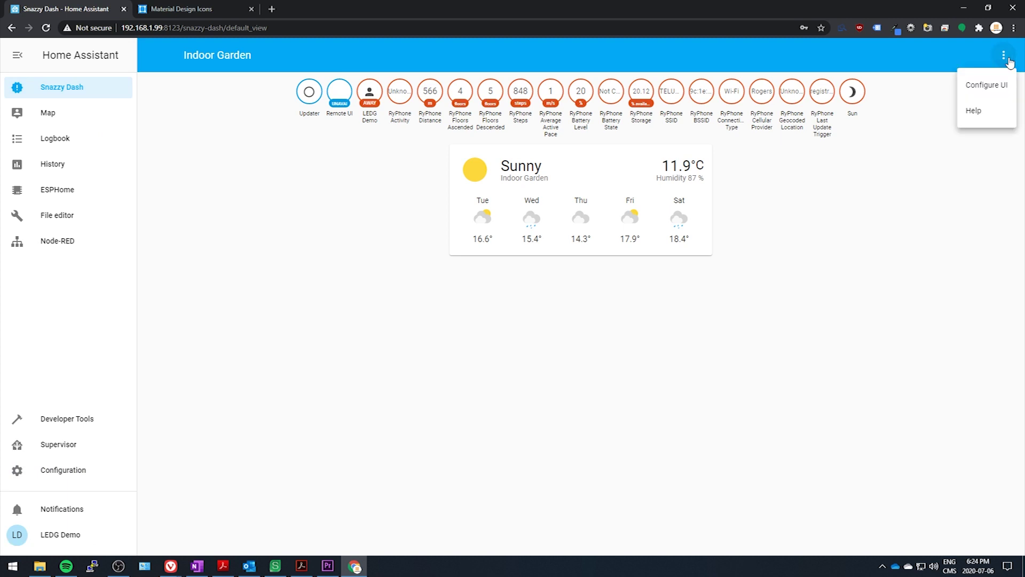
{"action": "left_click", "coordinate": [1001, 83]}
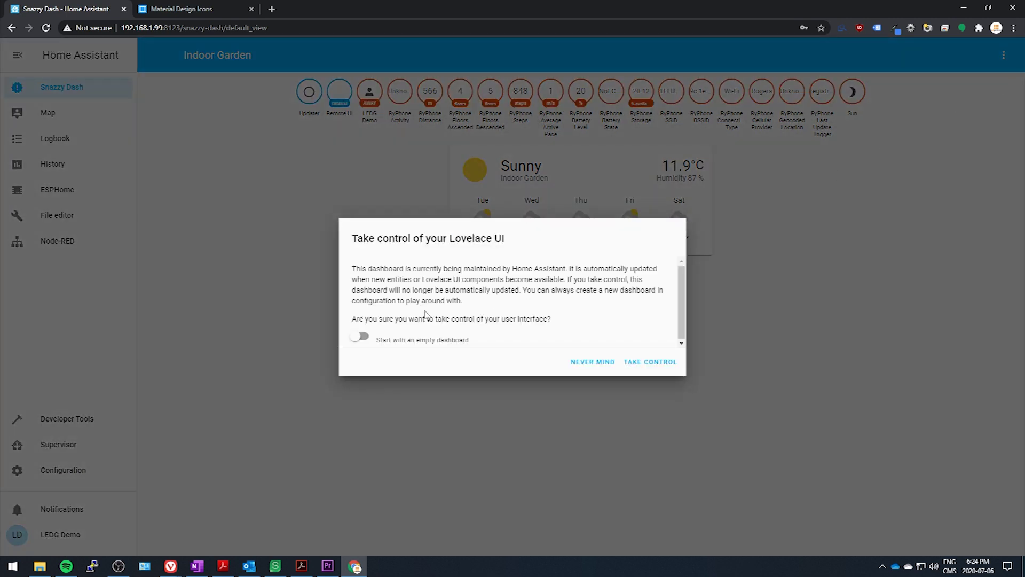
{"action": "left_click", "coordinate": [362, 337]}
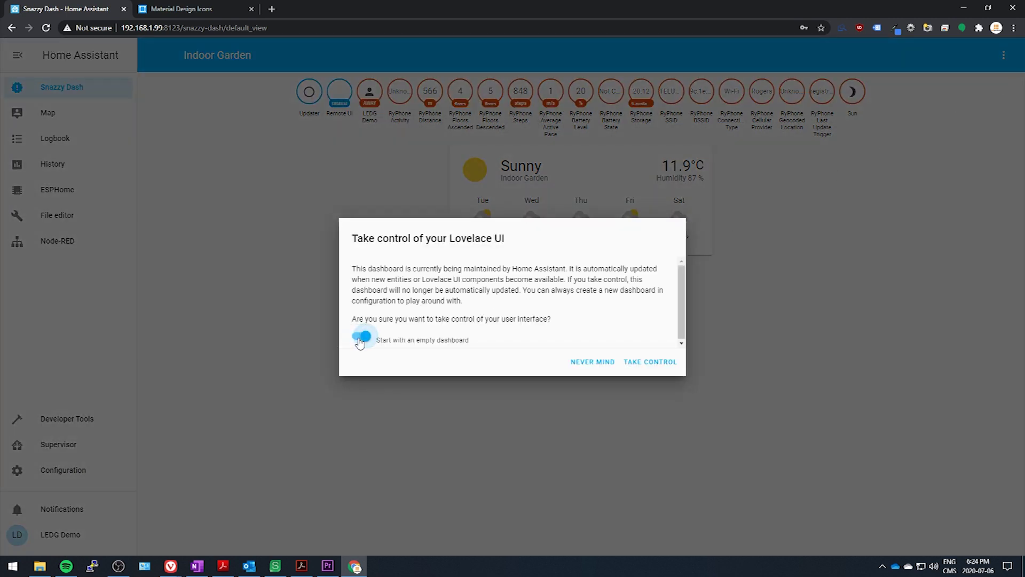
{"action": "left_click", "coordinate": [648, 363]}
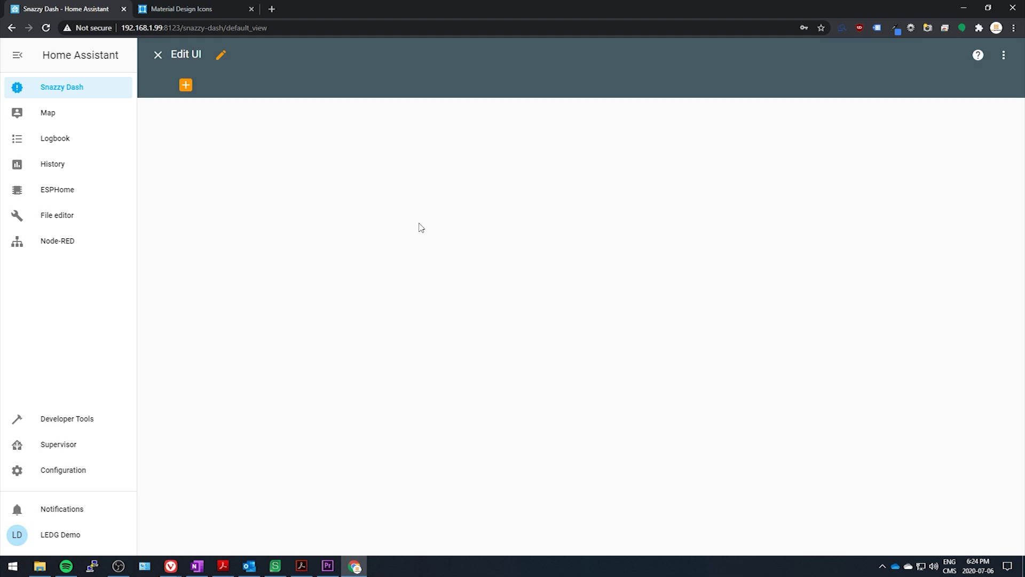
Add a new view titled Main to the dashboard
{"action": "left_click", "coordinate": [186, 85]}
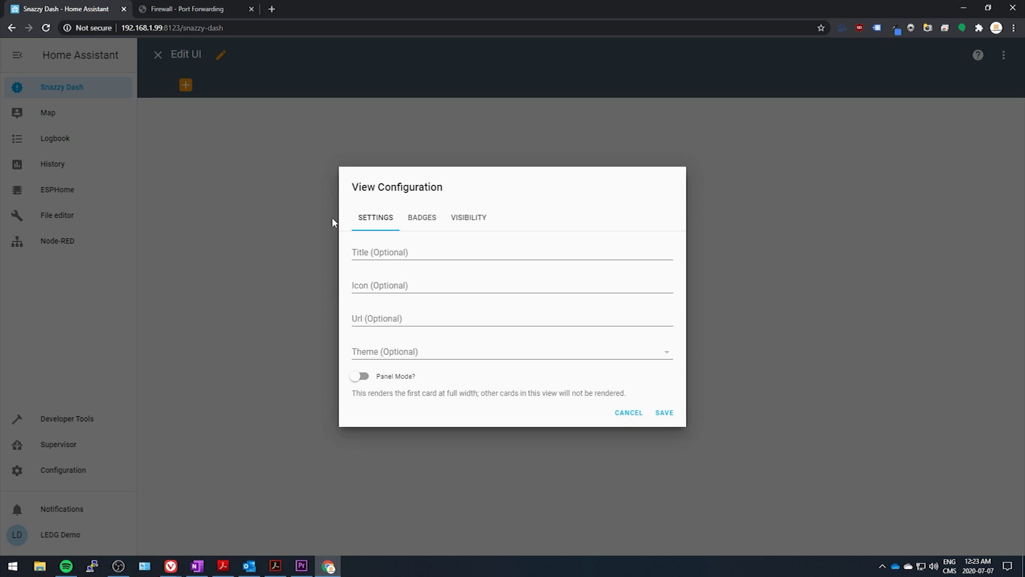
{"action": "left_click", "coordinate": [379, 247]}
{"action": "type", "text": "Main"}
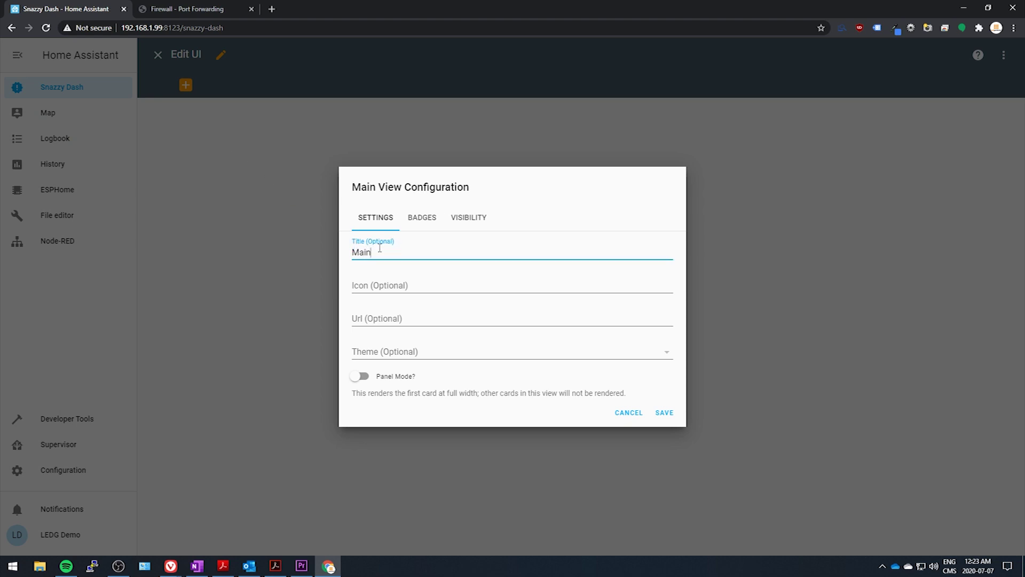
{"action": "left_click", "coordinate": [664, 413]}
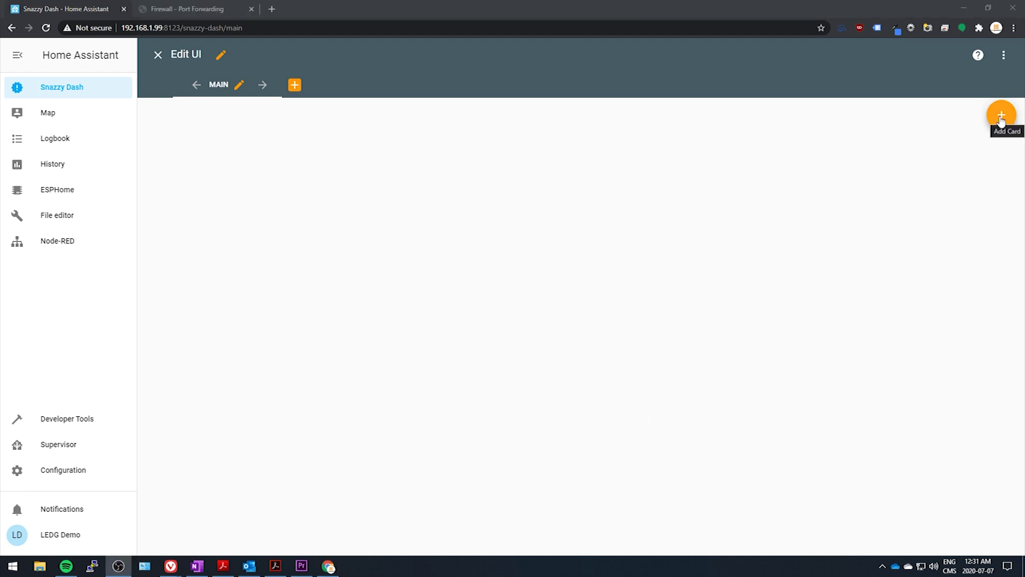
Add a Weather Forecast card to the Main view
{"action": "left_click", "coordinate": [1001, 119]}
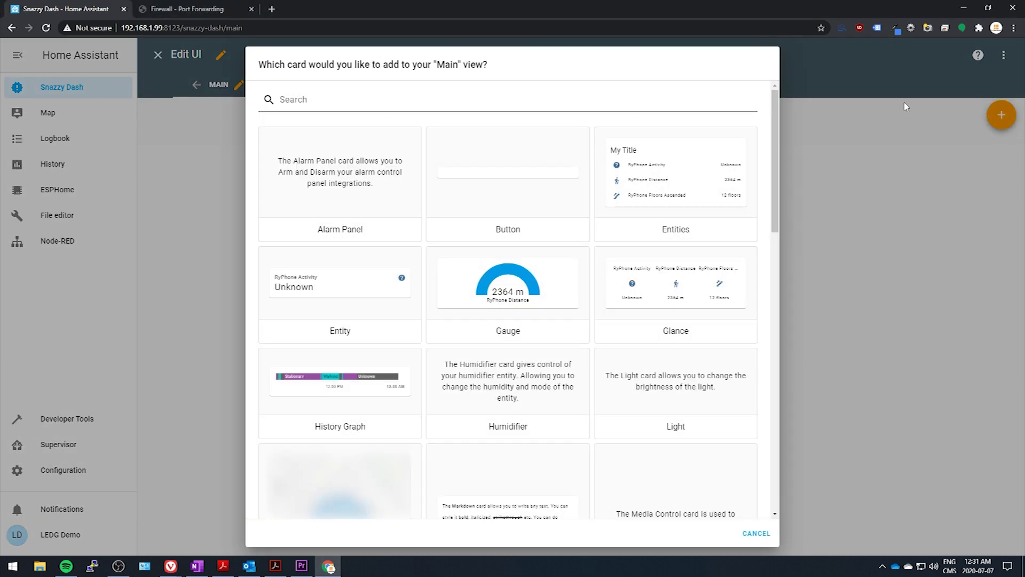
{"action": "left_click", "coordinate": [543, 106]}
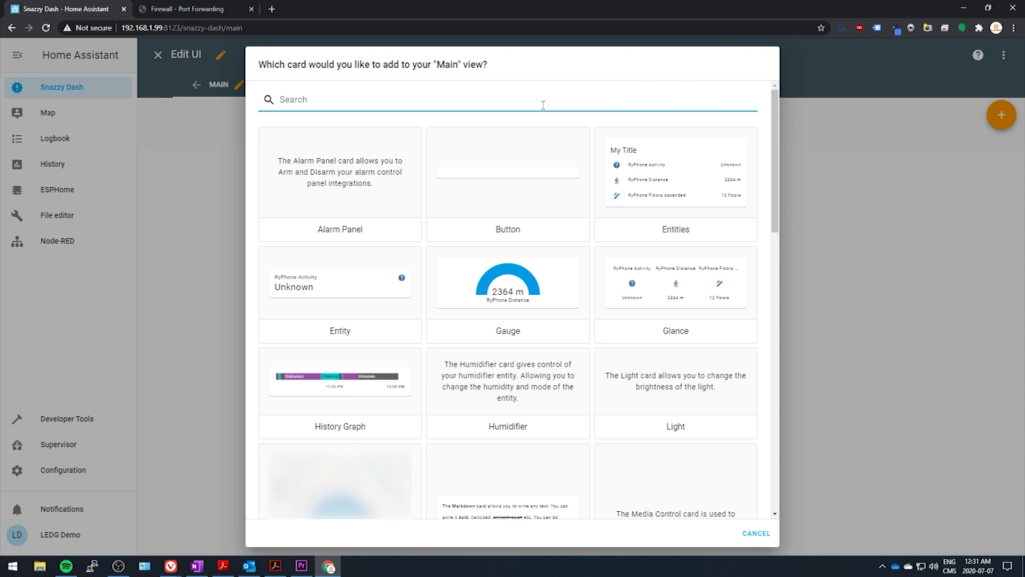
{"action": "type", "text": "weat"}
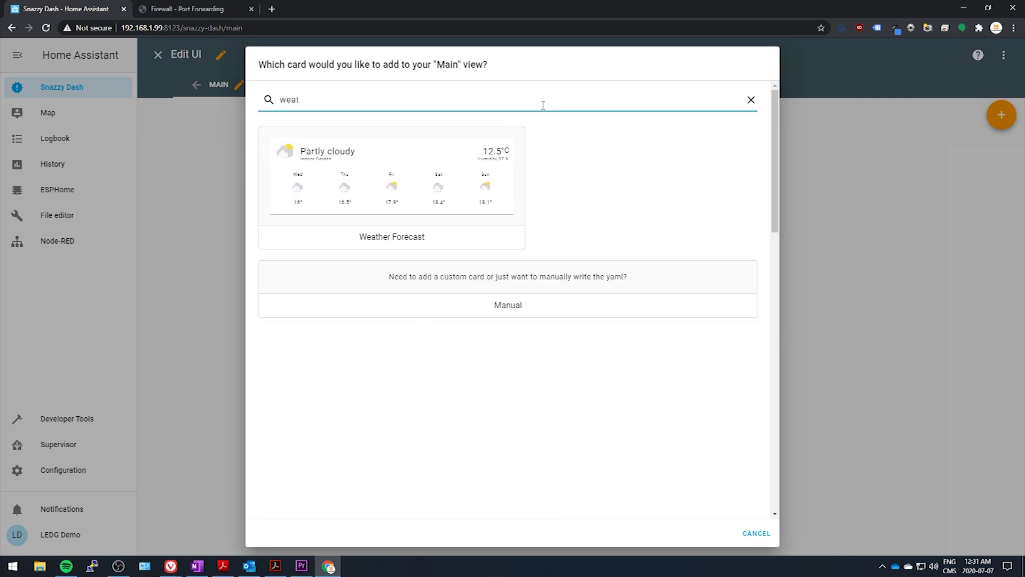
{"action": "left_click", "coordinate": [403, 180]}
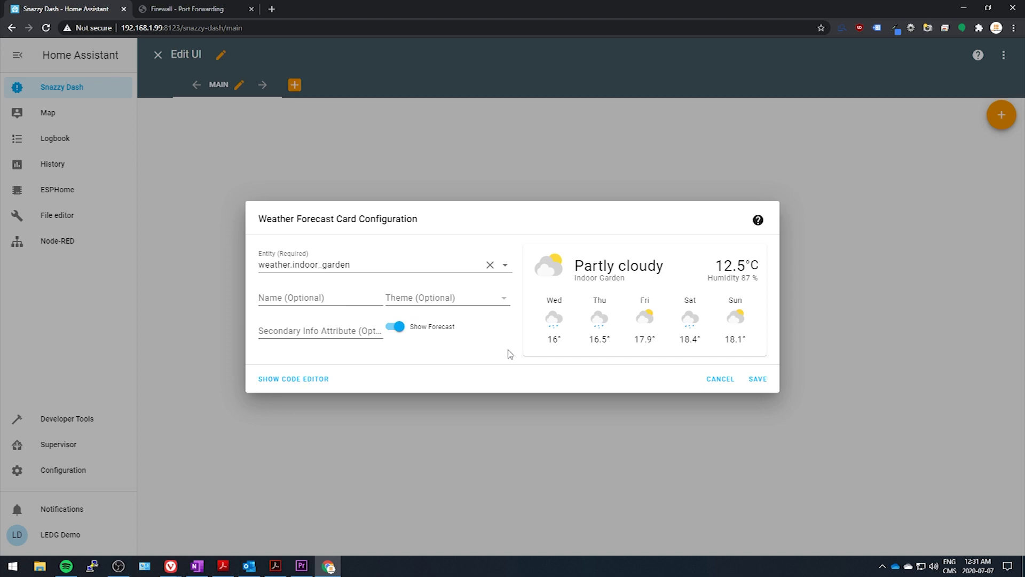
{"action": "left_click", "coordinate": [758, 380]}
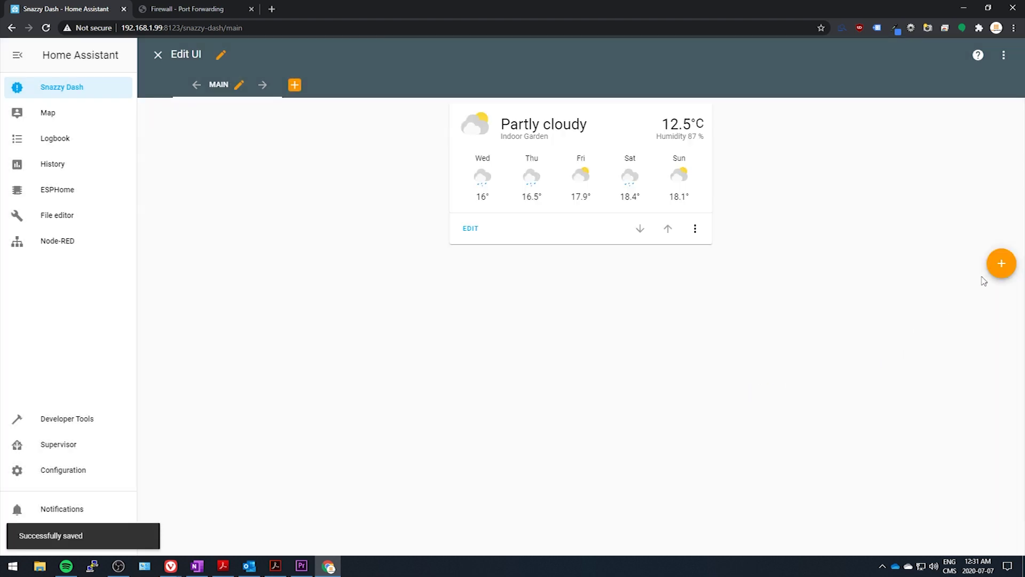
Add an Entities card with the phone's Battery Level first, then finish editing
{"action": "left_click", "coordinate": [1000, 264]}
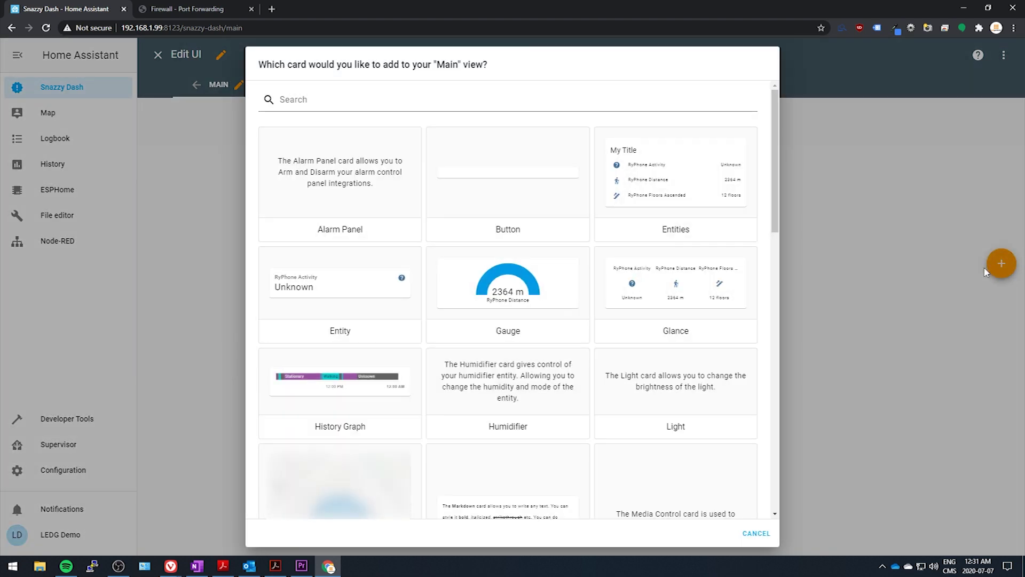
{"action": "left_click", "coordinate": [661, 201]}
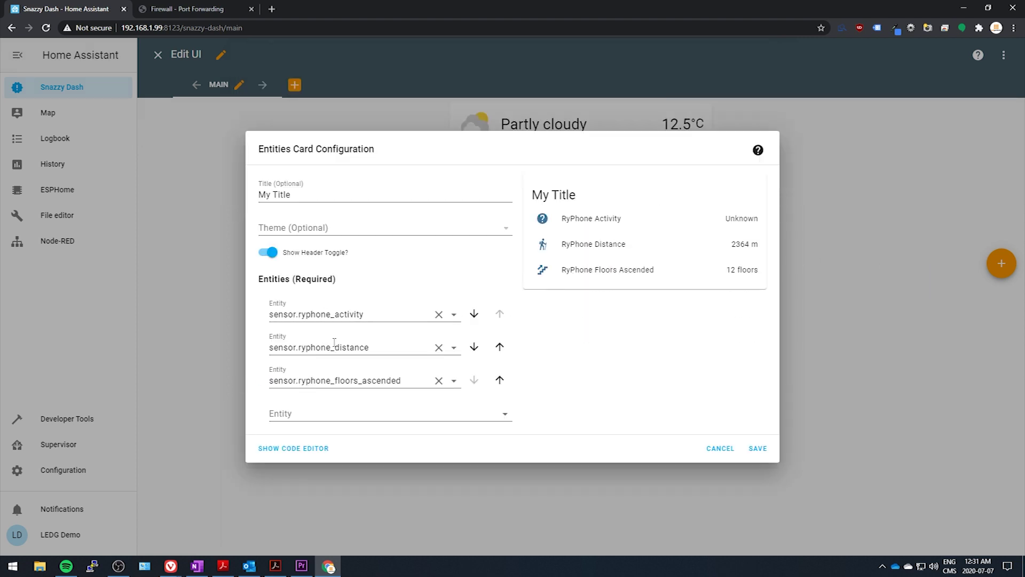
{"action": "left_click", "coordinate": [454, 314]}
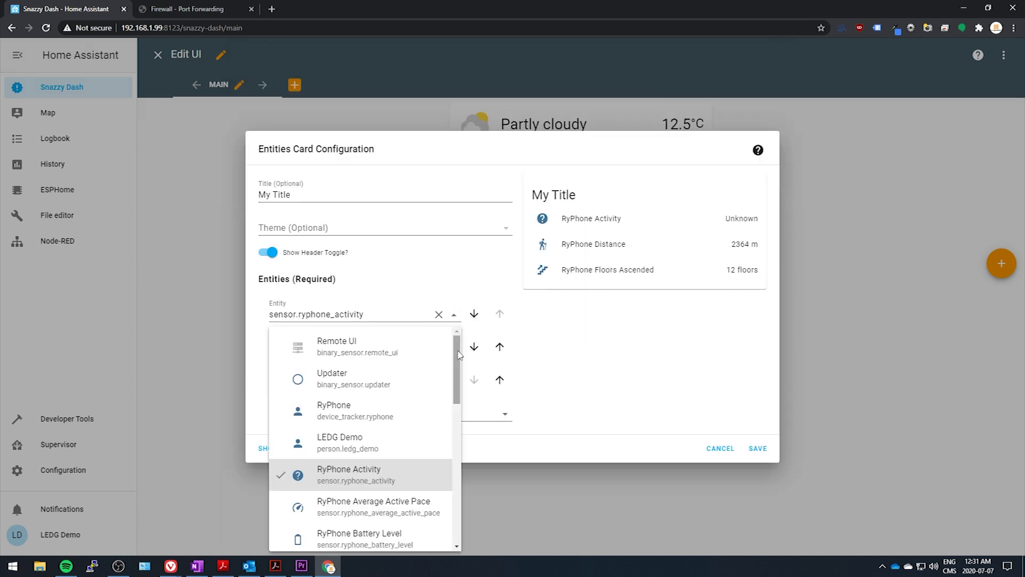
{"action": "scroll", "coordinate": [458, 355], "scroll_direction": "down", "scroll_amount": 3}
{"action": "left_click", "coordinate": [374, 412]}
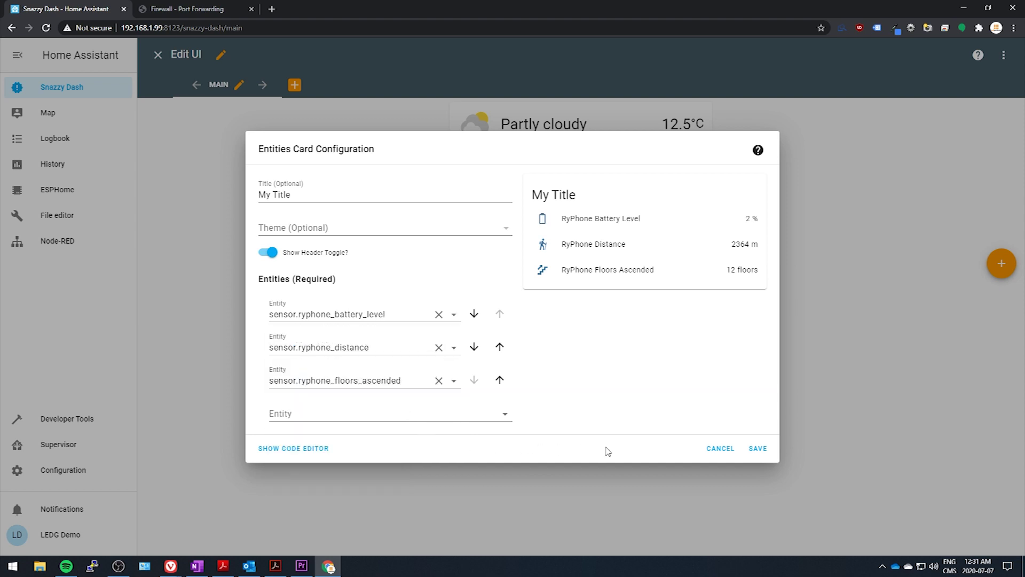
{"action": "left_click", "coordinate": [757, 449]}
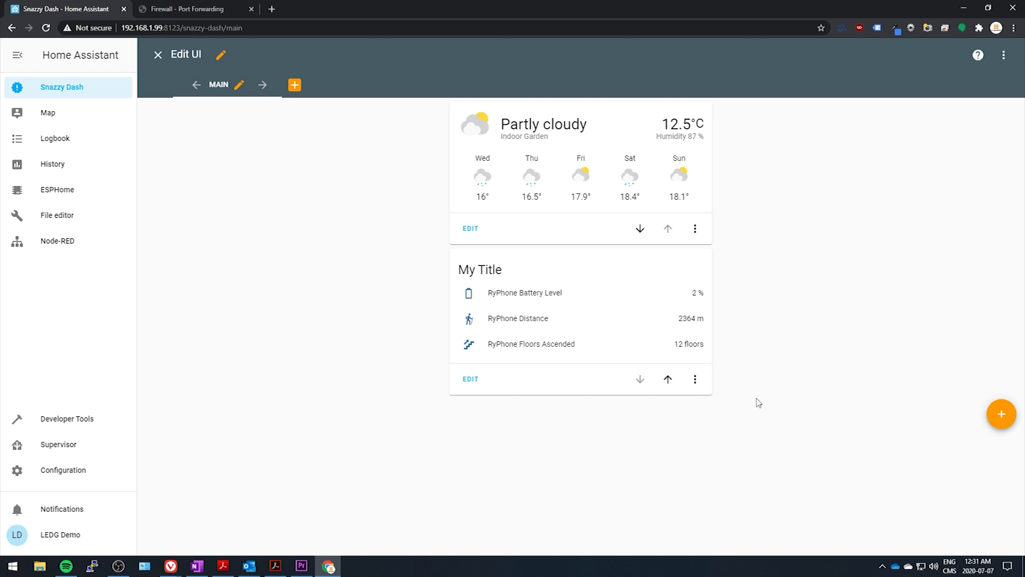
{"action": "left_click", "coordinate": [158, 54]}
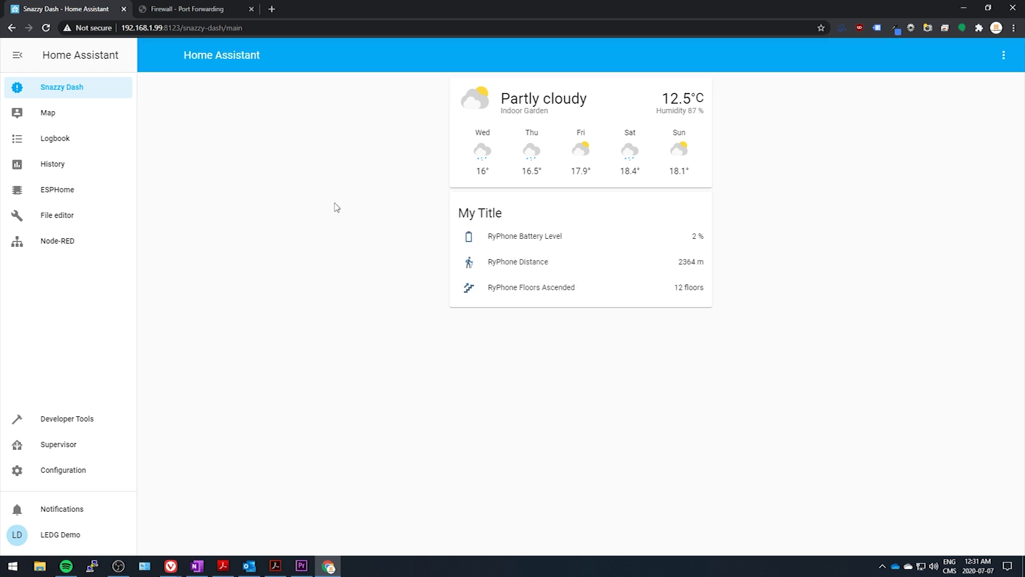